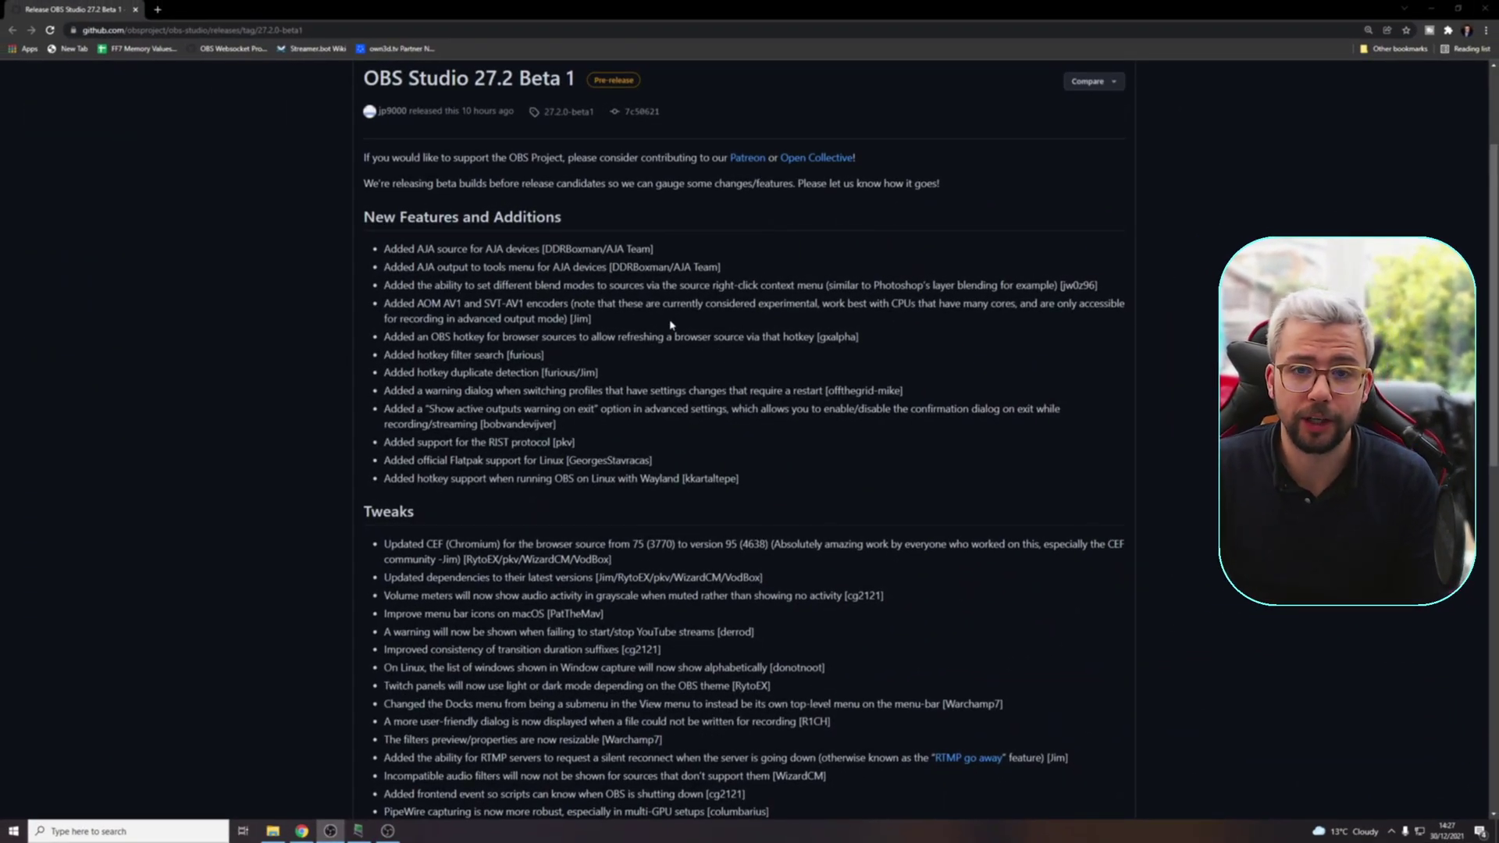
Scroll the release notes and highlight the blend modes feature line.
scroll(536, 285, "down", 5)
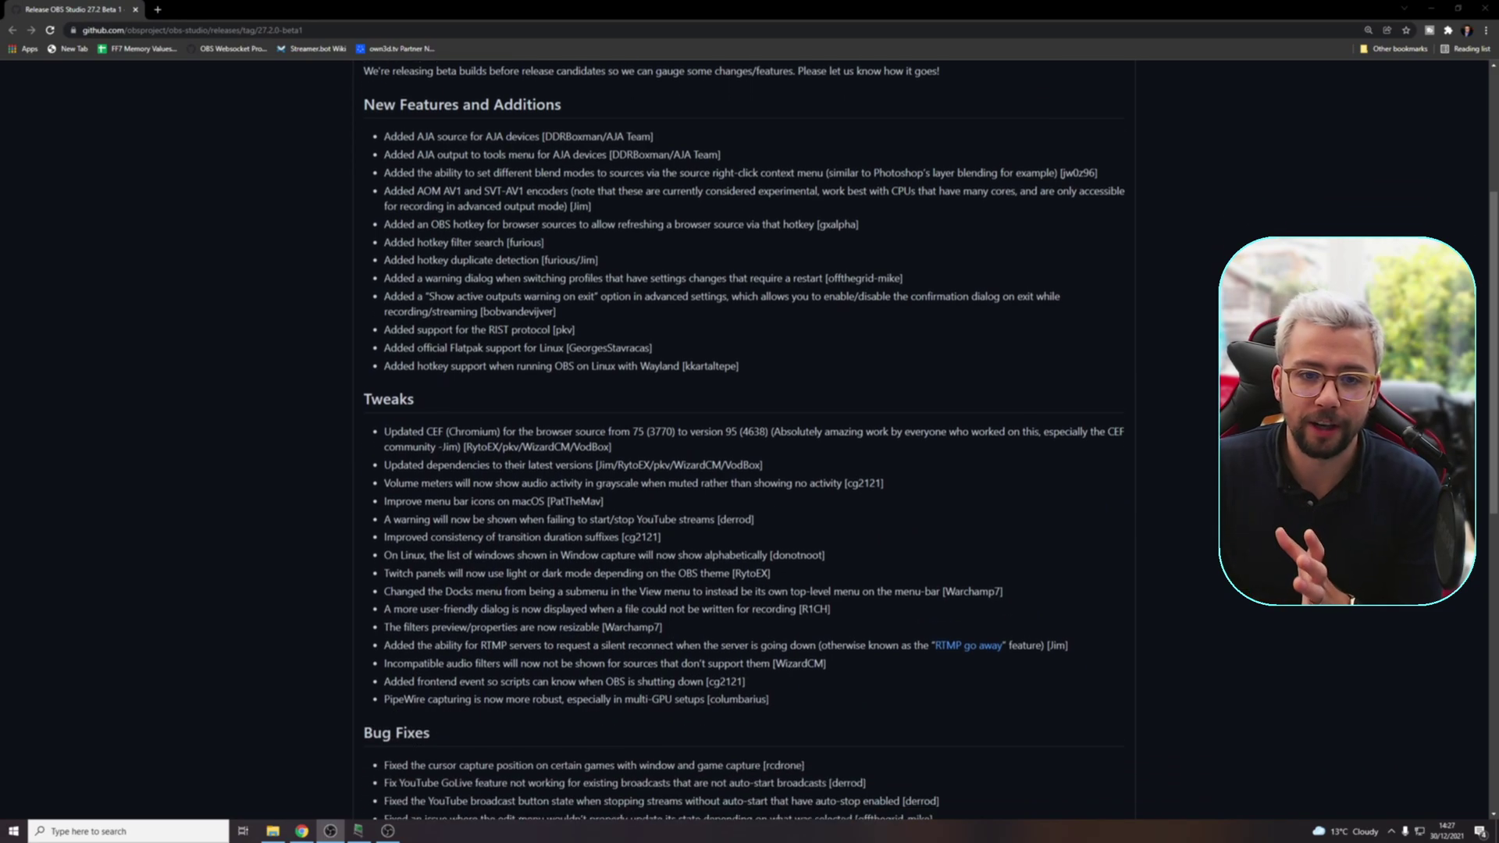
scroll(537, 283, "down", 6)
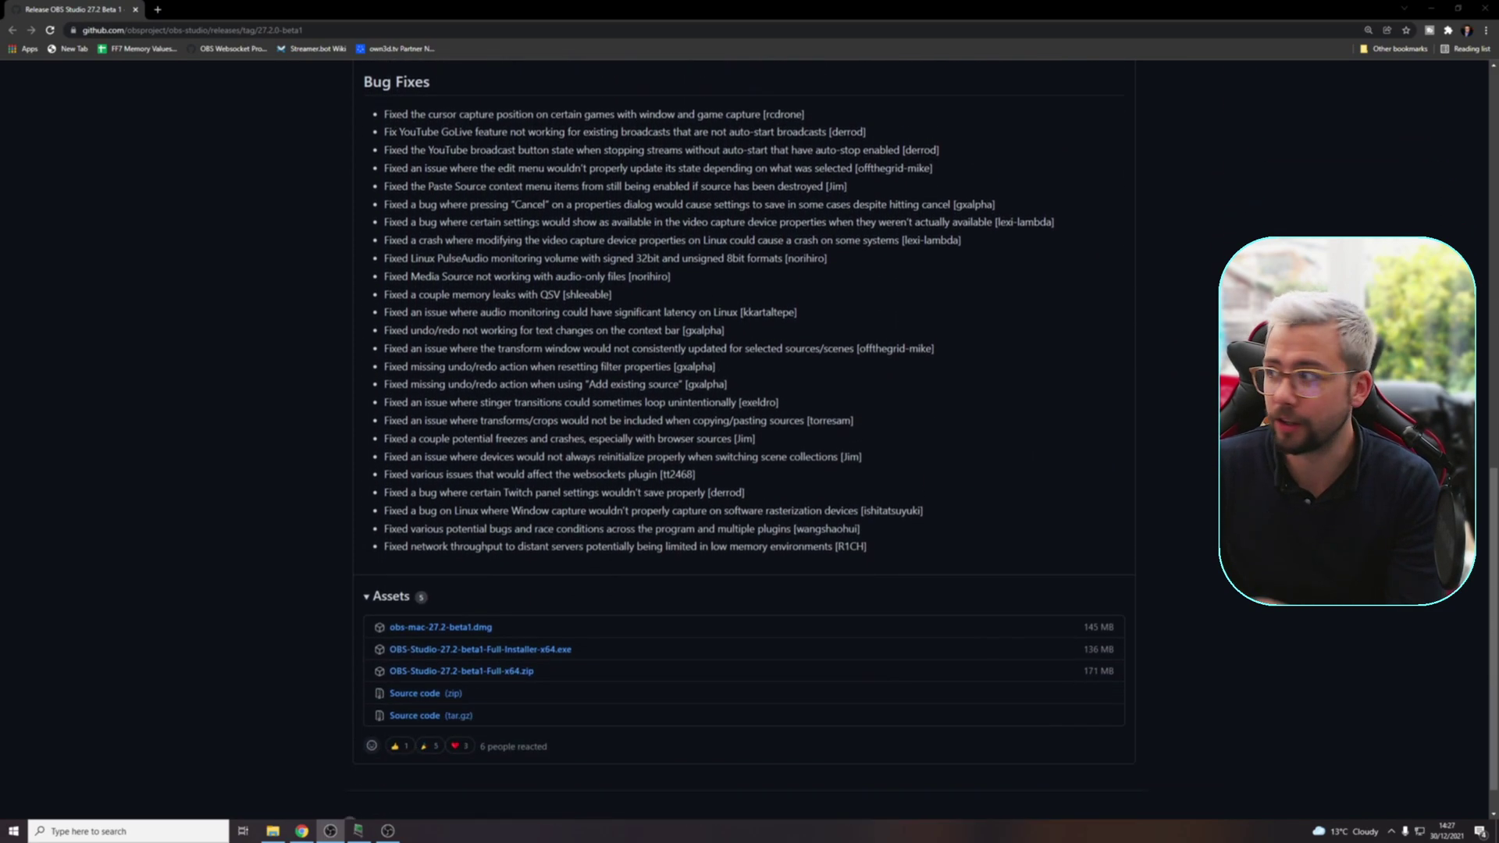
scroll(528, 354, "up", 15)
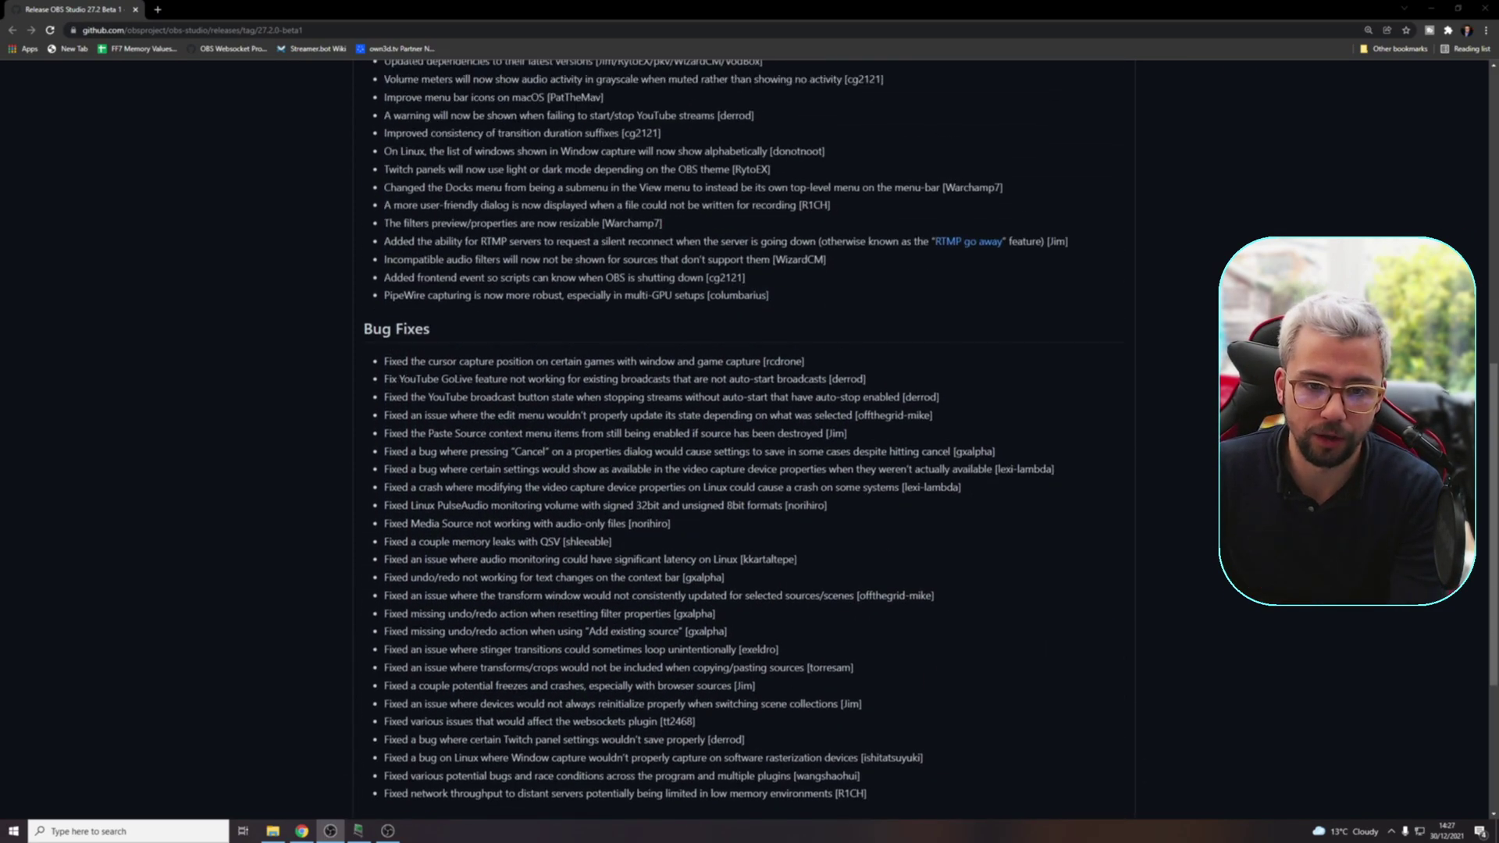
scroll(528, 354, "down", 10)
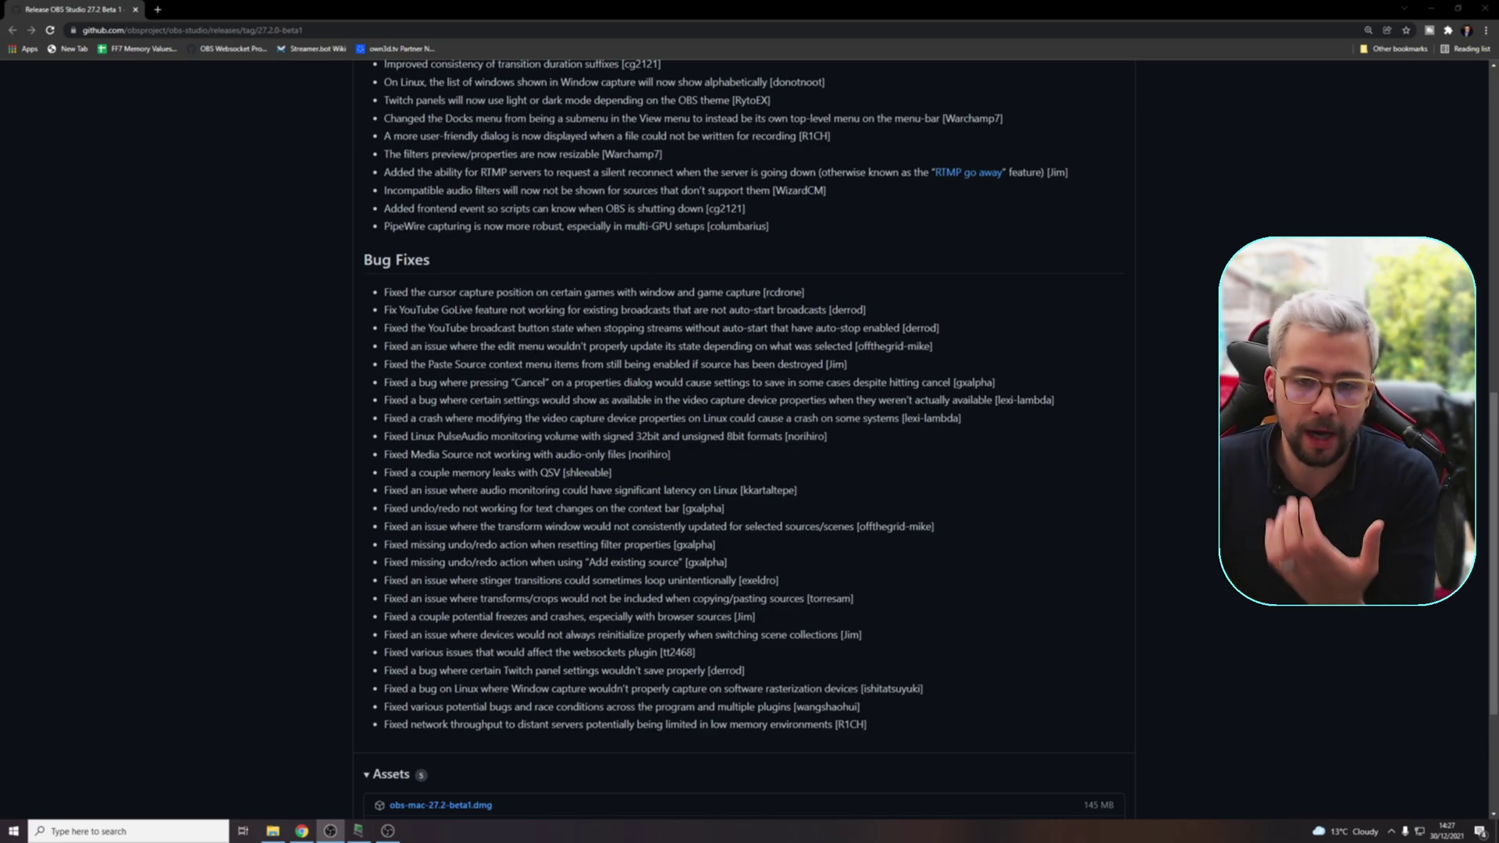
scroll(625, 472, "up", 2)
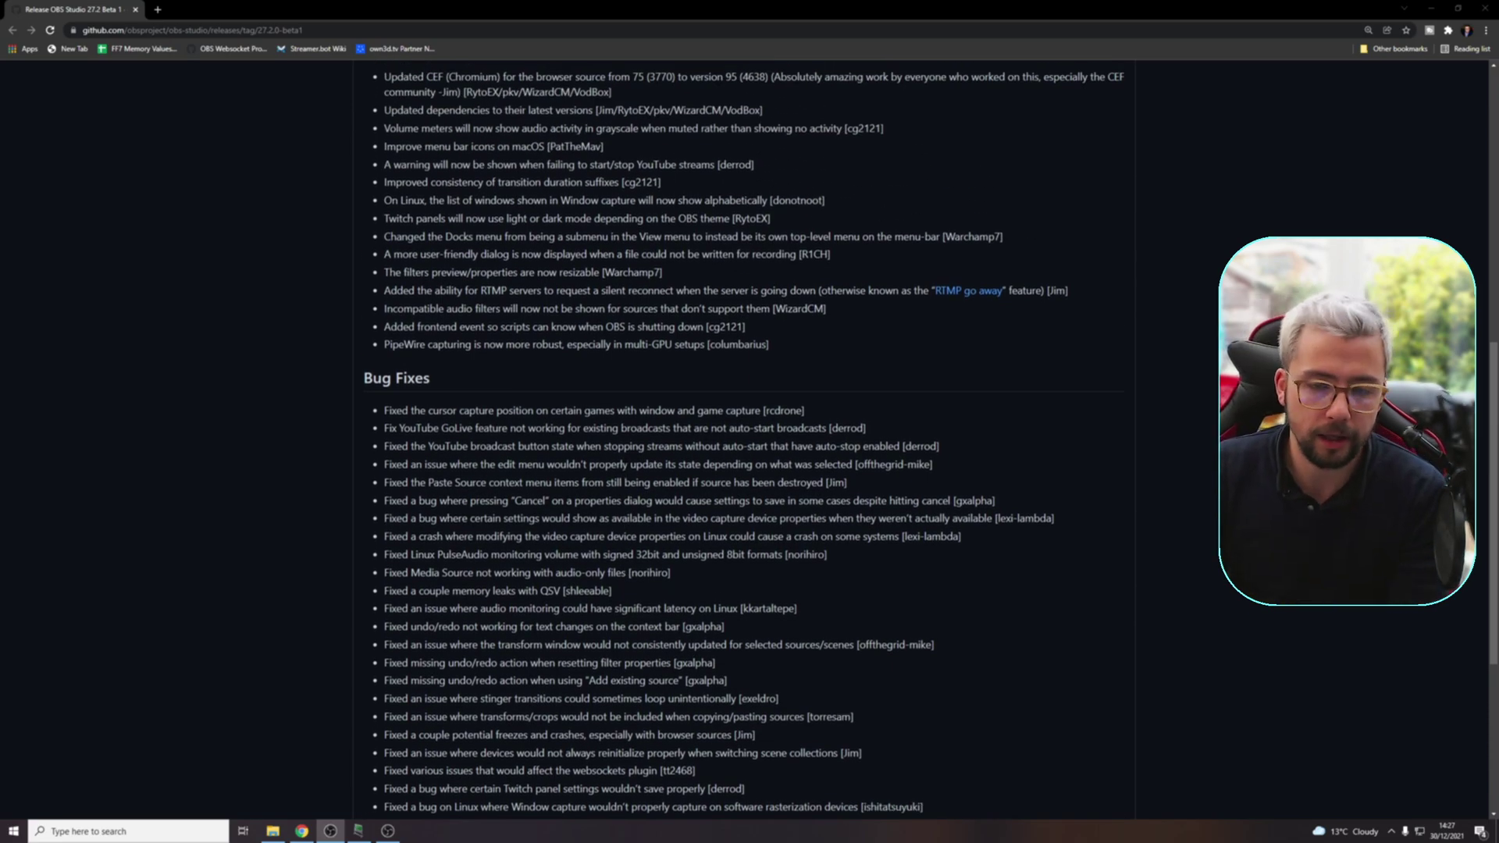
scroll(628, 453, "up", 5)
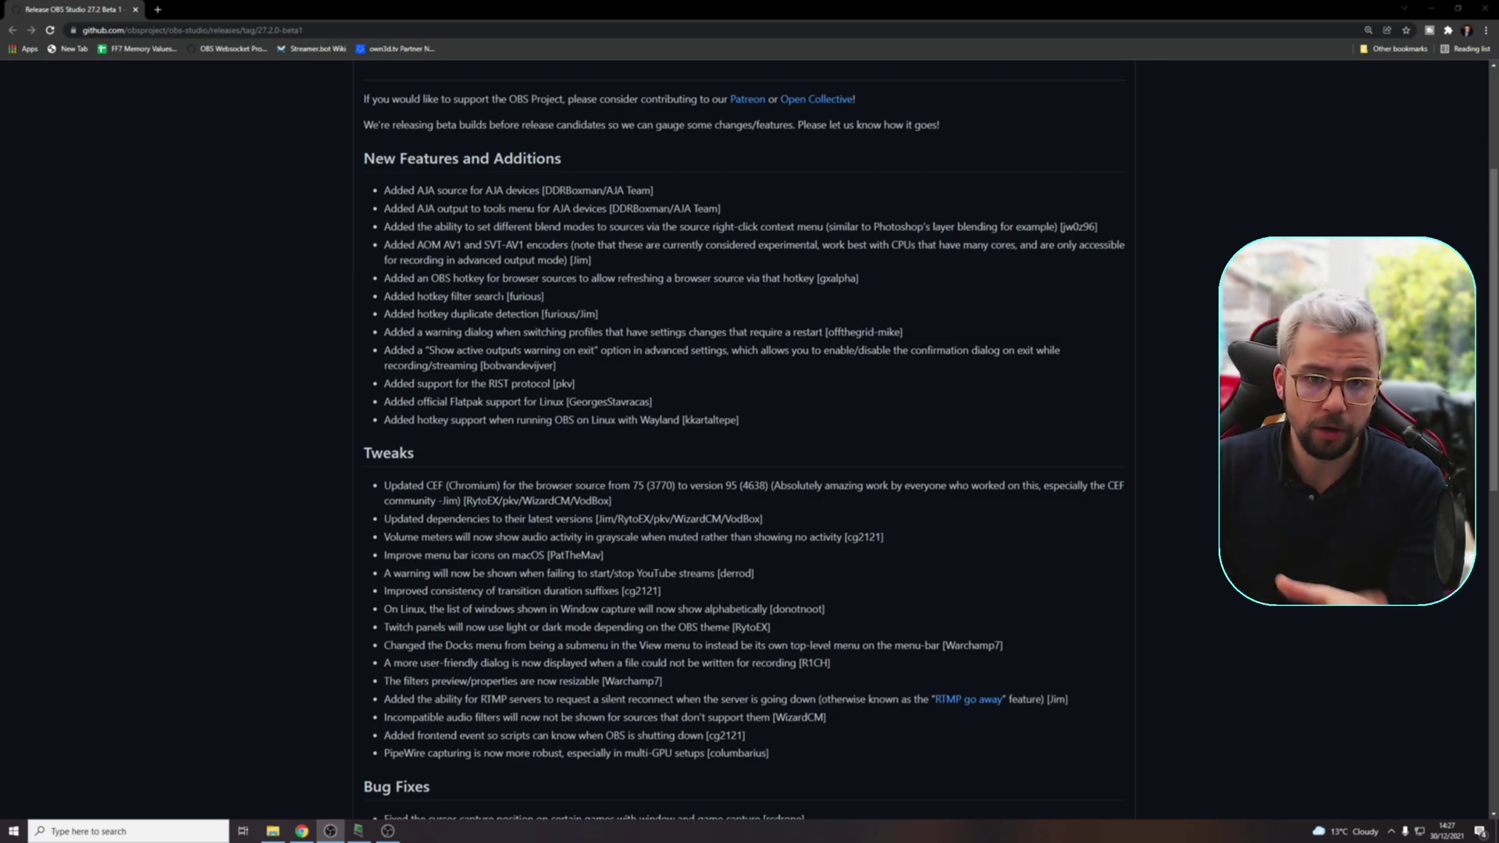
scroll(527, 414, "down", 3)
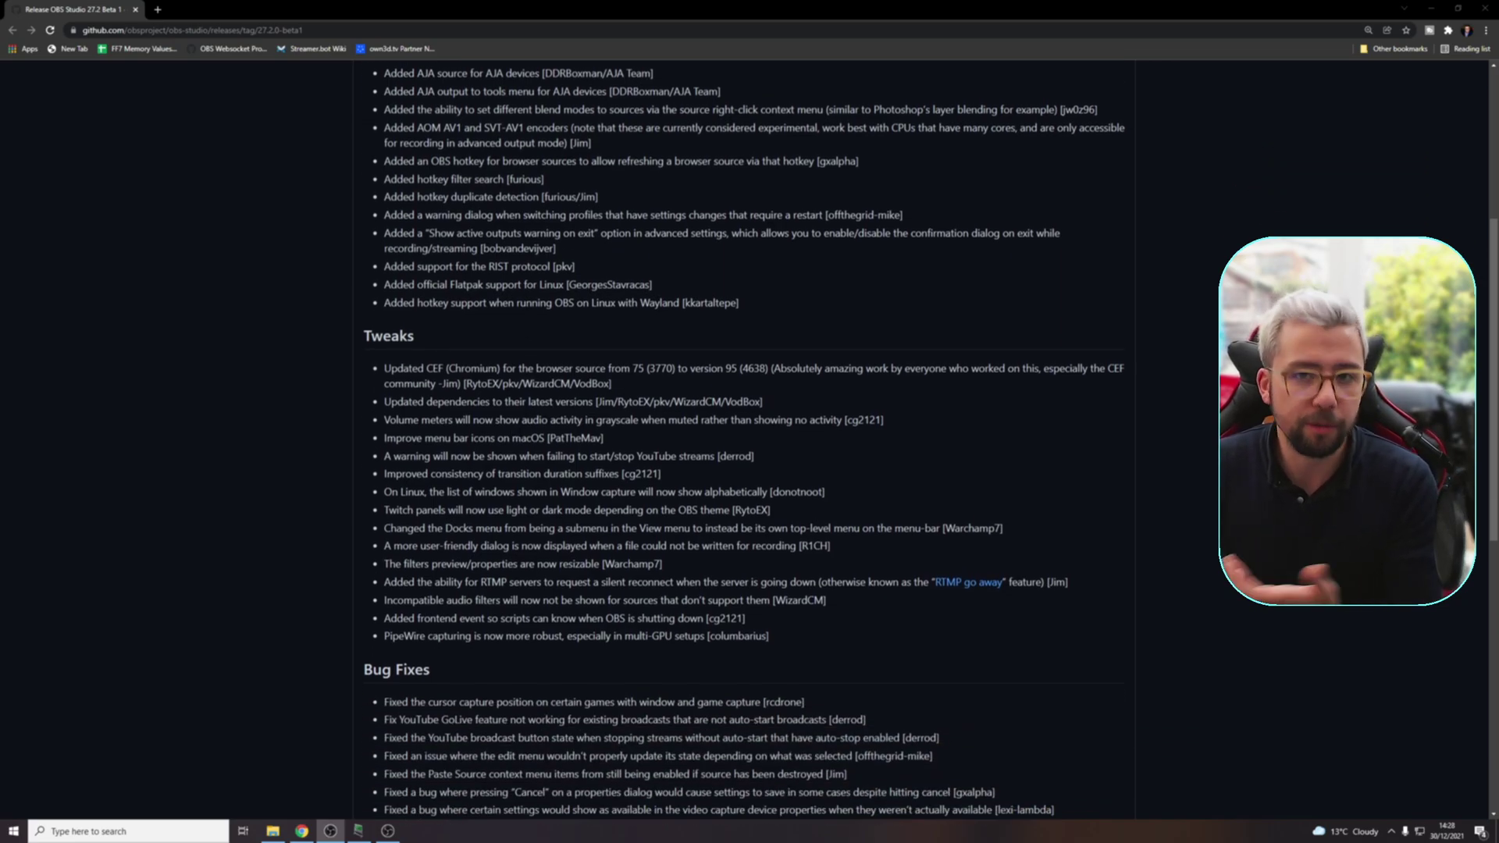
scroll(610, 335, "up", 5)
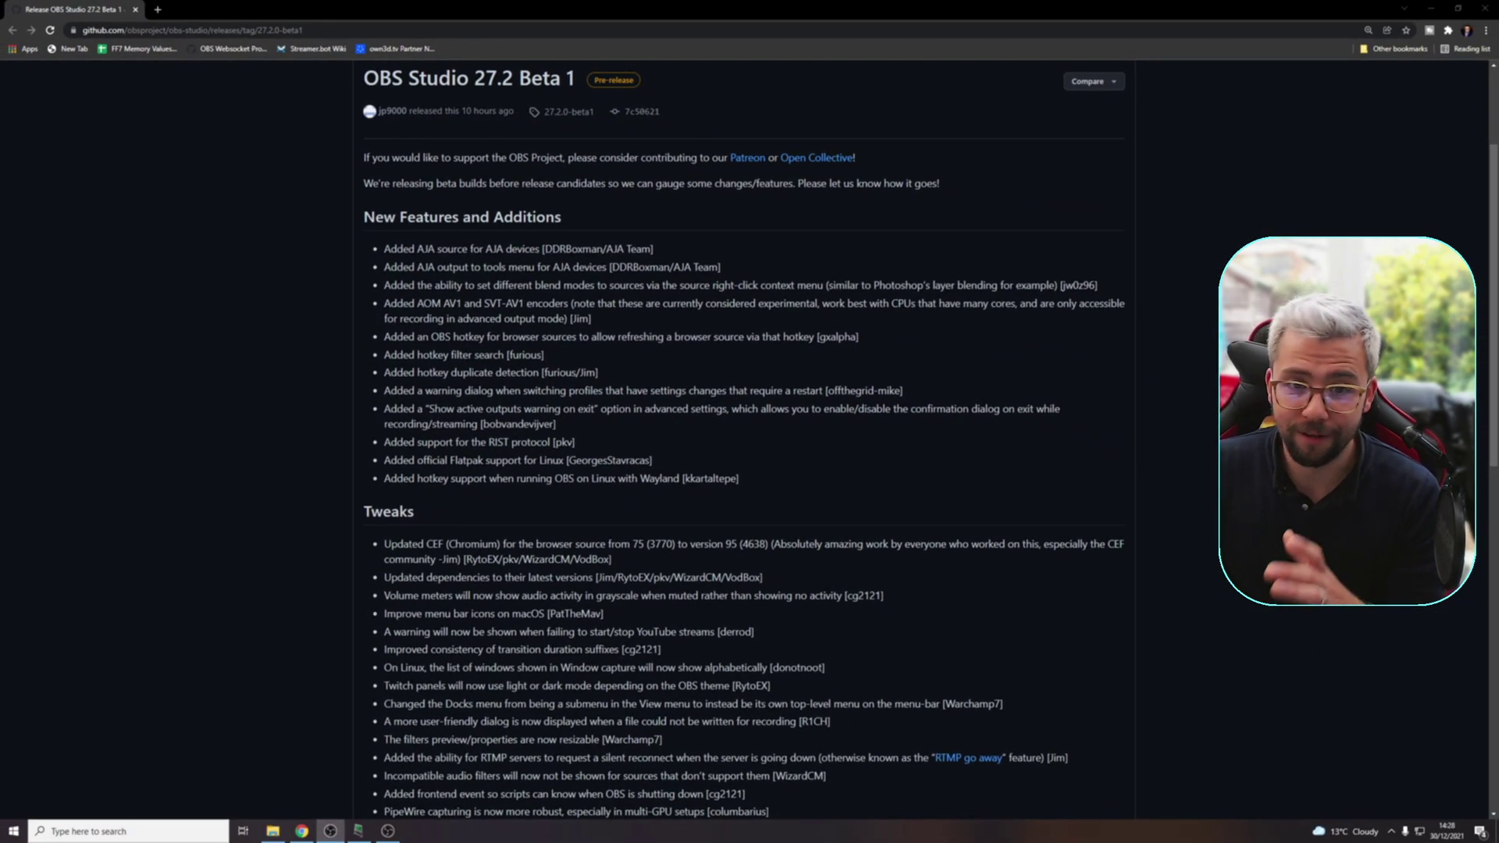
left_click_drag(396, 285, 432, 285)
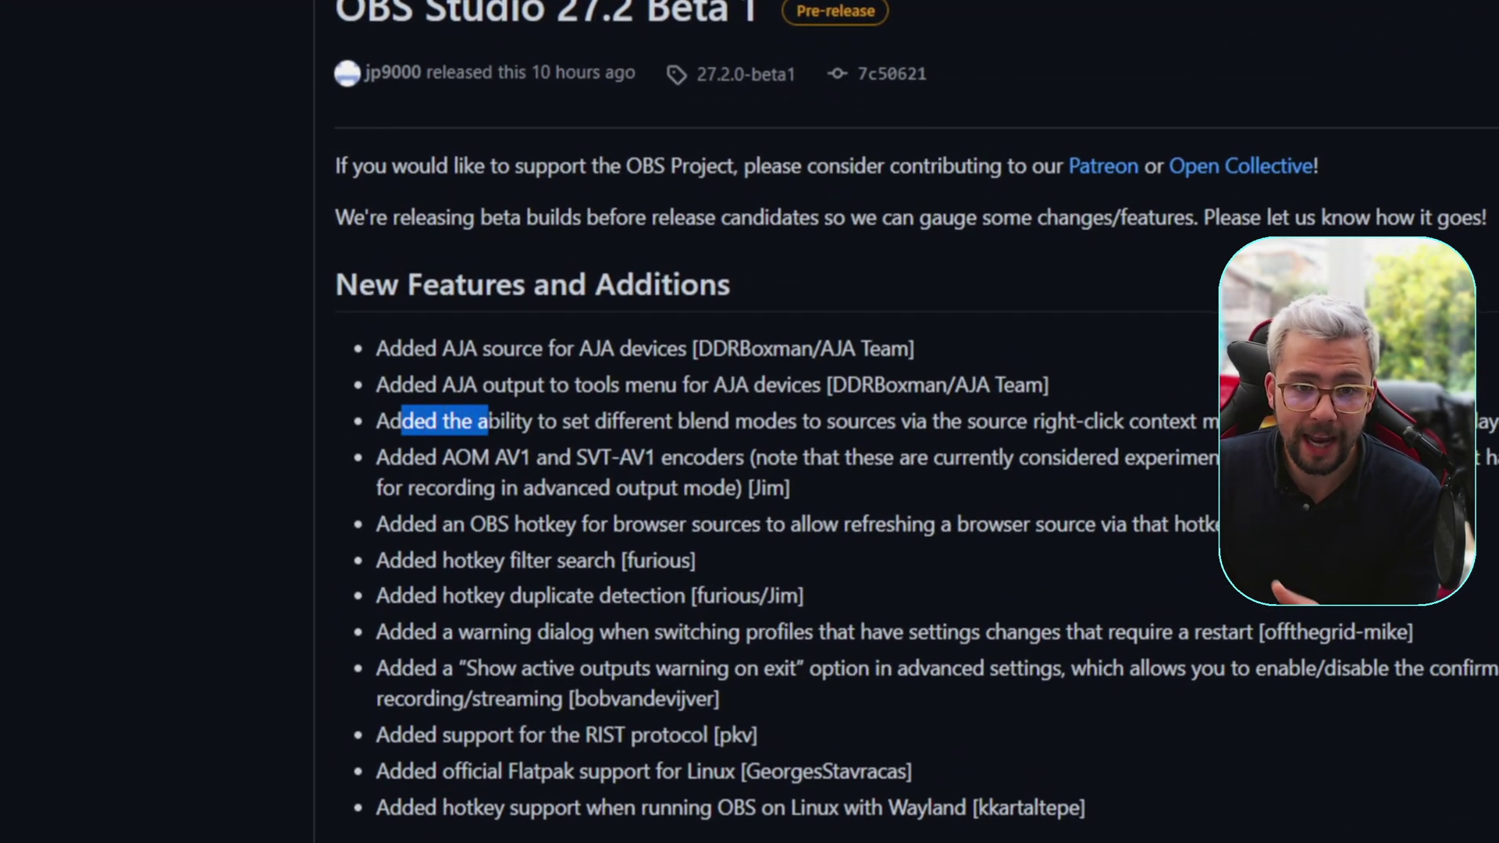
left_click_drag(488, 421, 1094, 422)
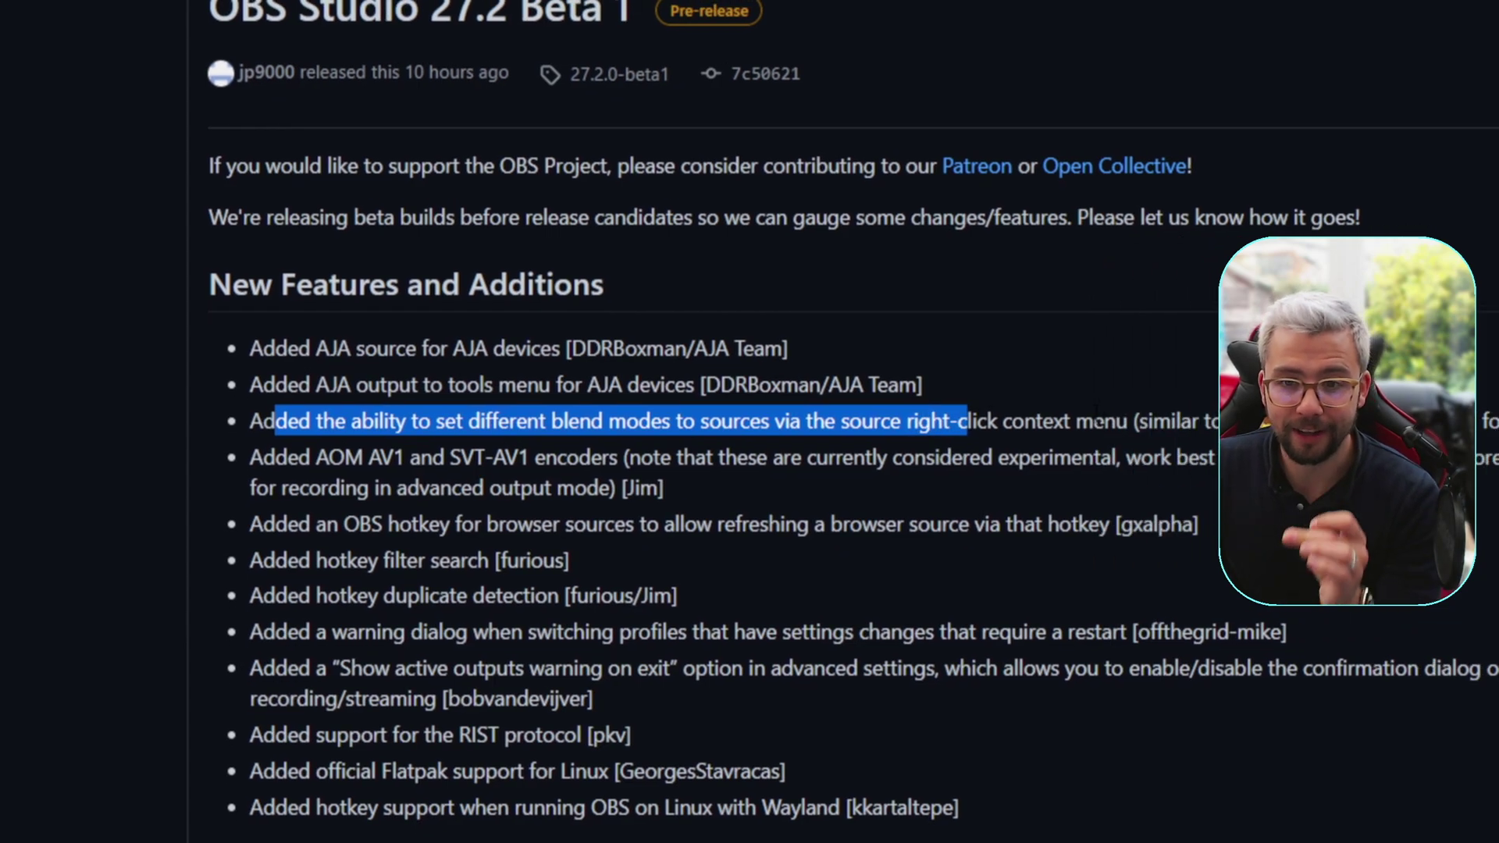
left_click(596, 727)
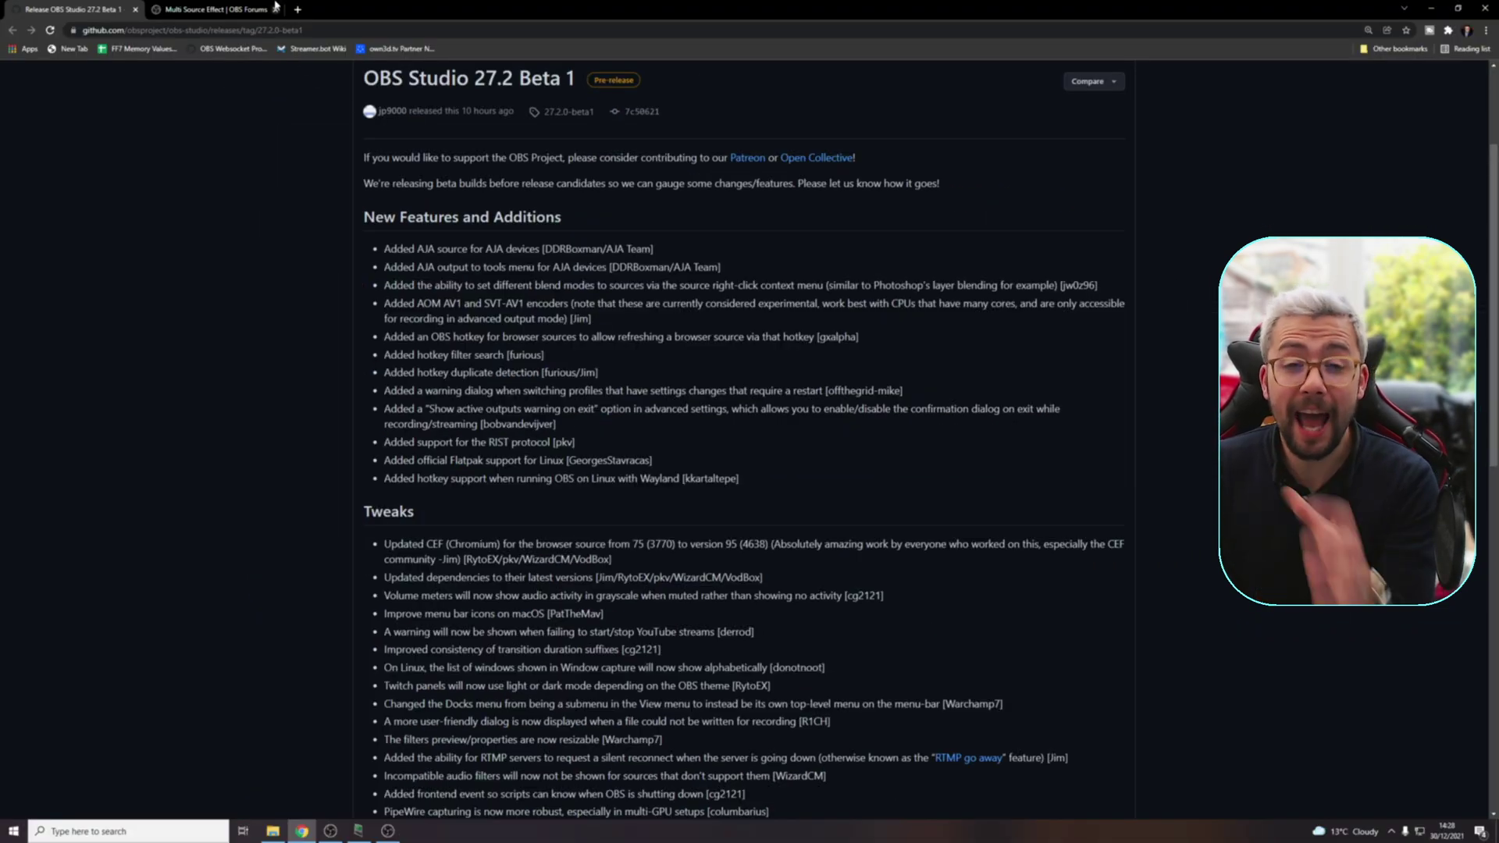
Look over the Multi Source Effect forum page, then return to the 27.2 Beta 1 release notes.
left_click(231, 9)
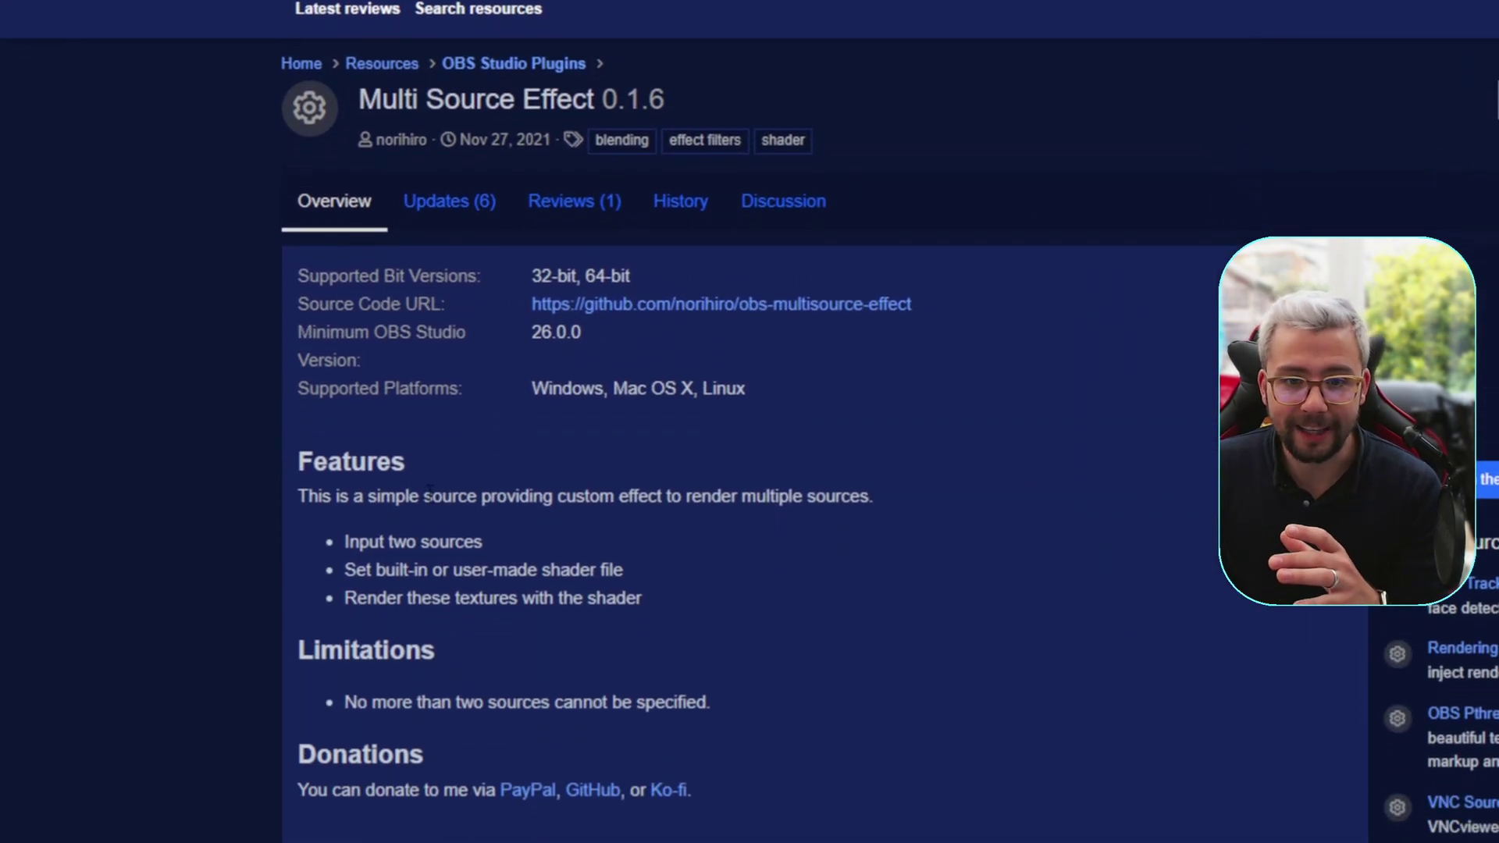
scroll(499, 452, "down", 1)
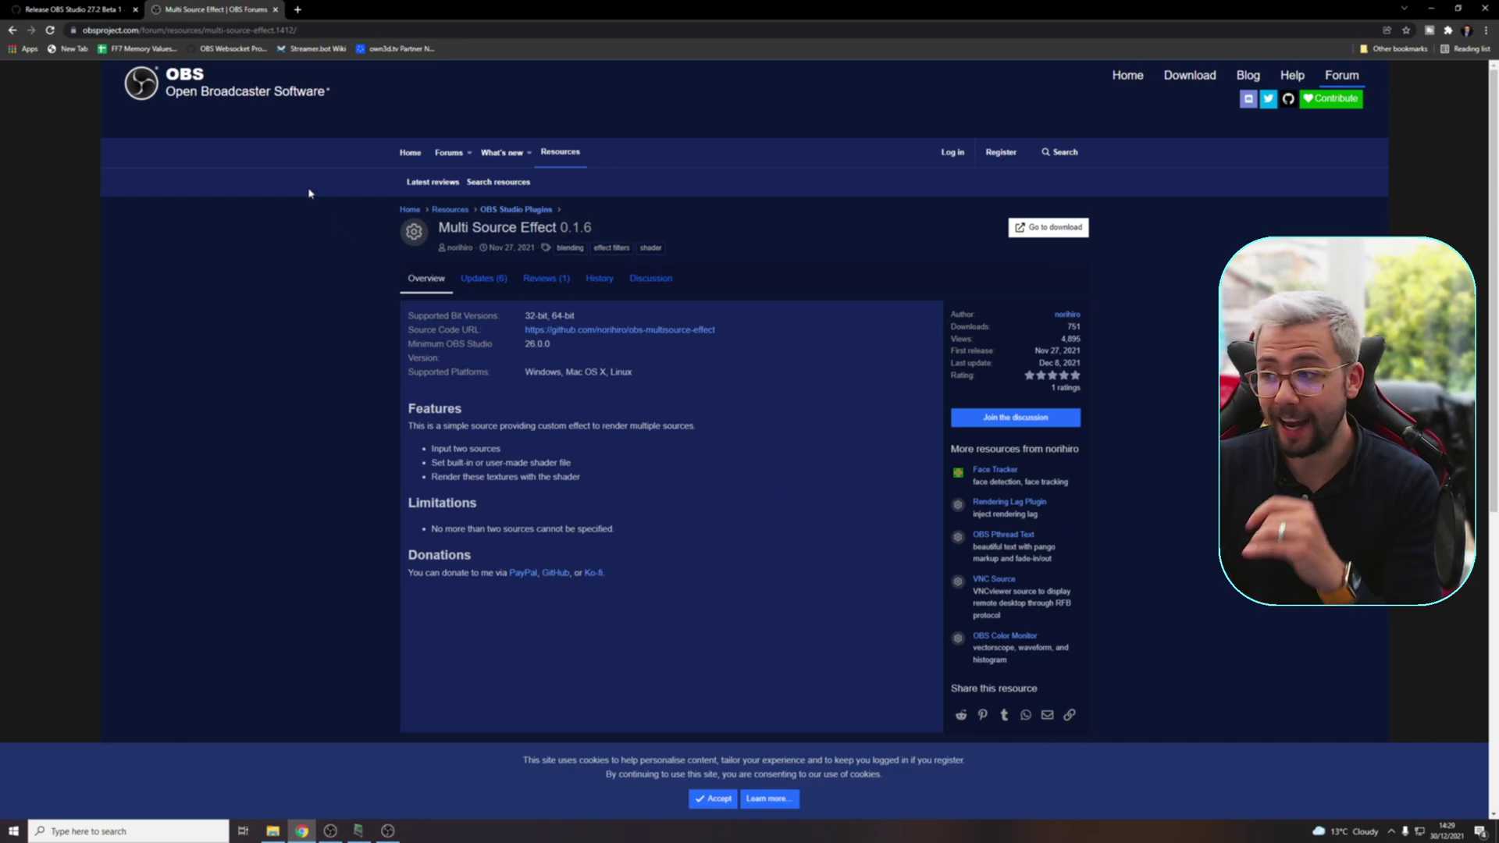
left_click(109, 11)
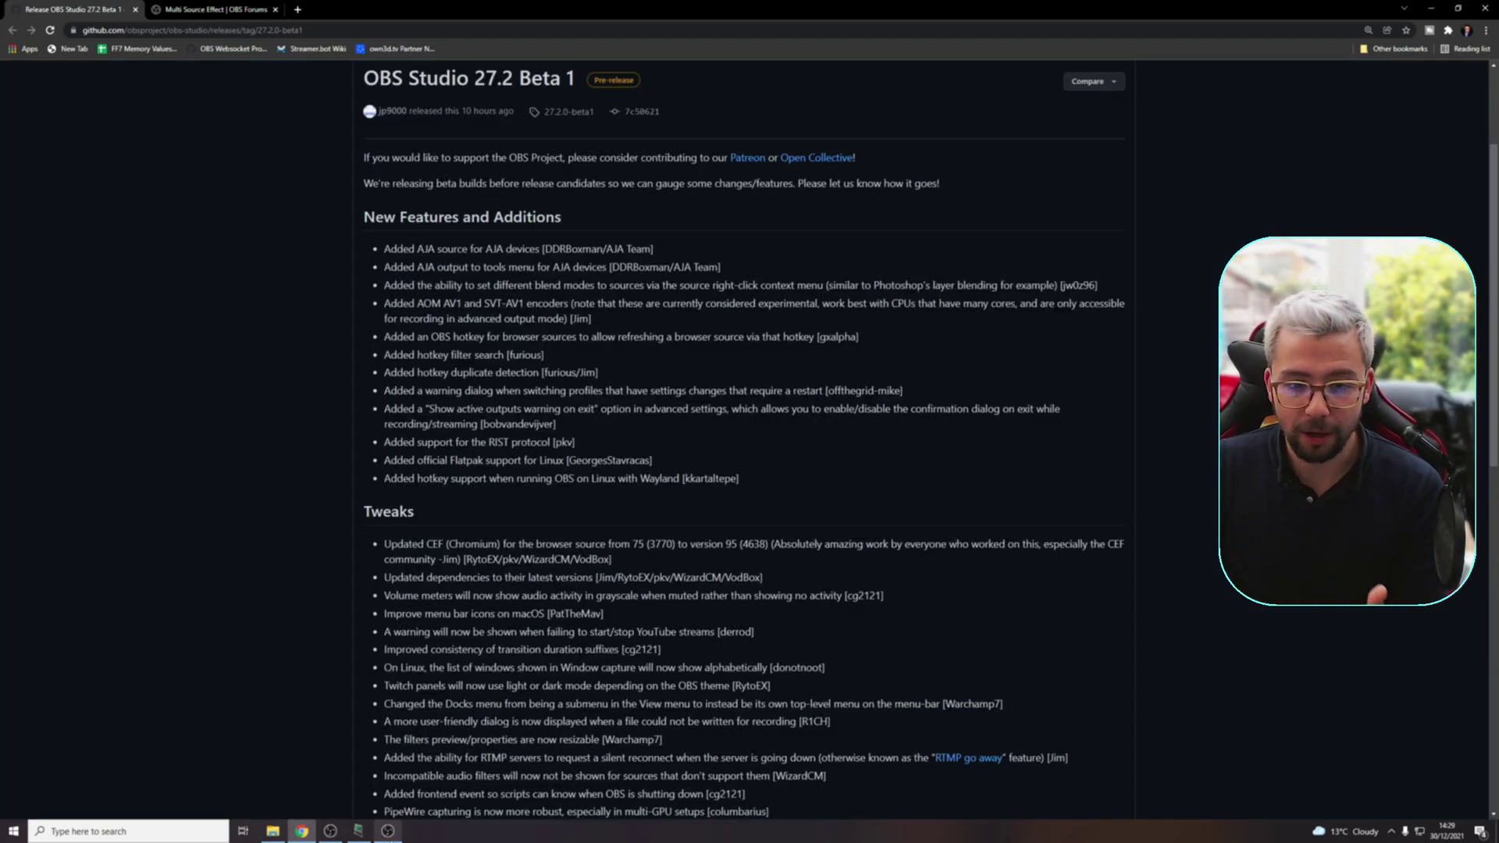
Back in OBS Studio, create a new Image source from the Sources list.
left_click(388, 834)
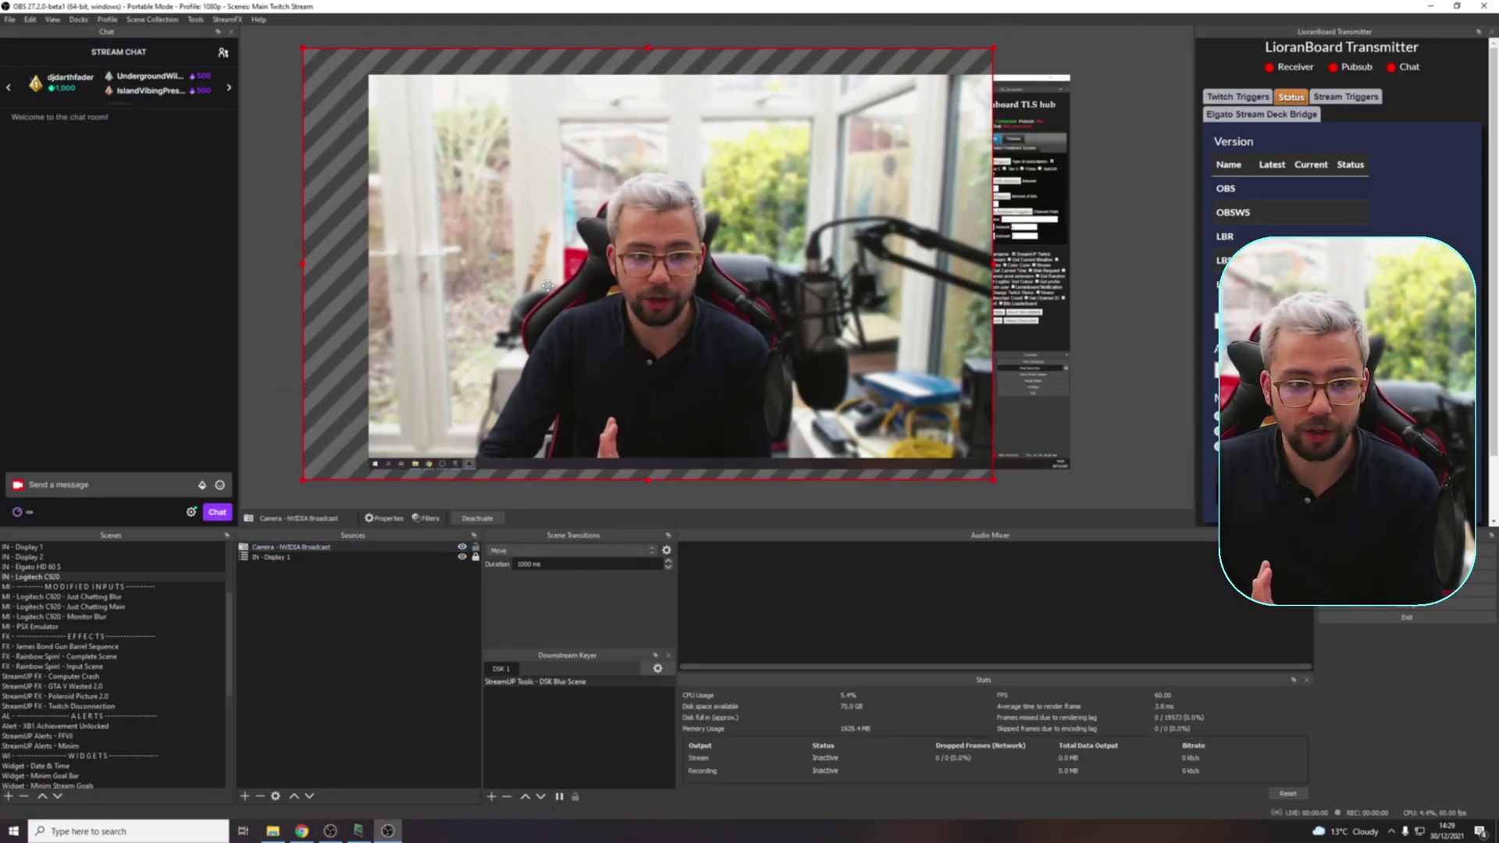
scroll(52, 664, "up", 1)
right_click(435, 592)
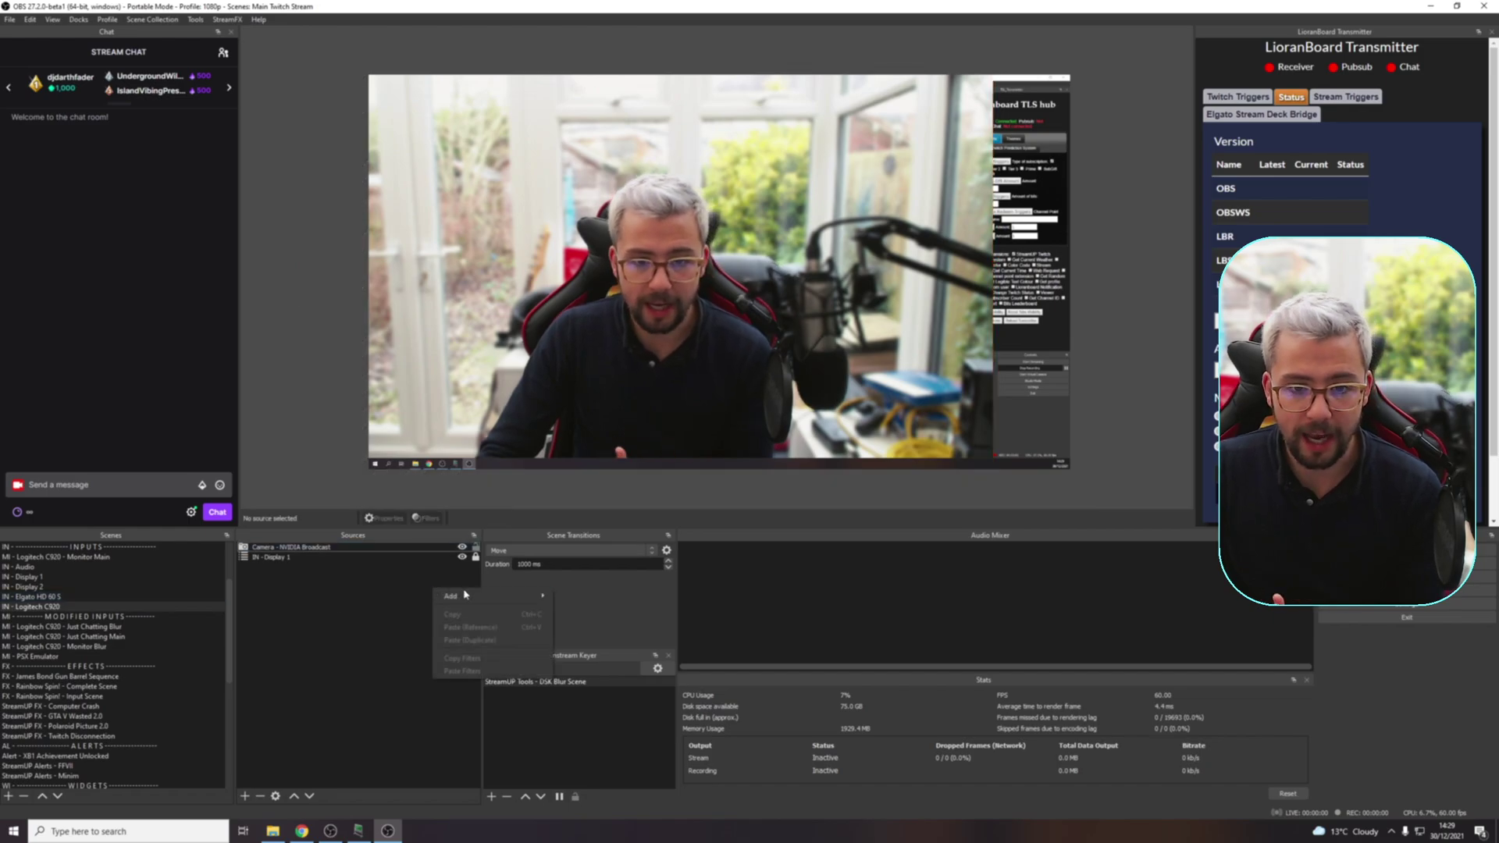
left_click(575, 566)
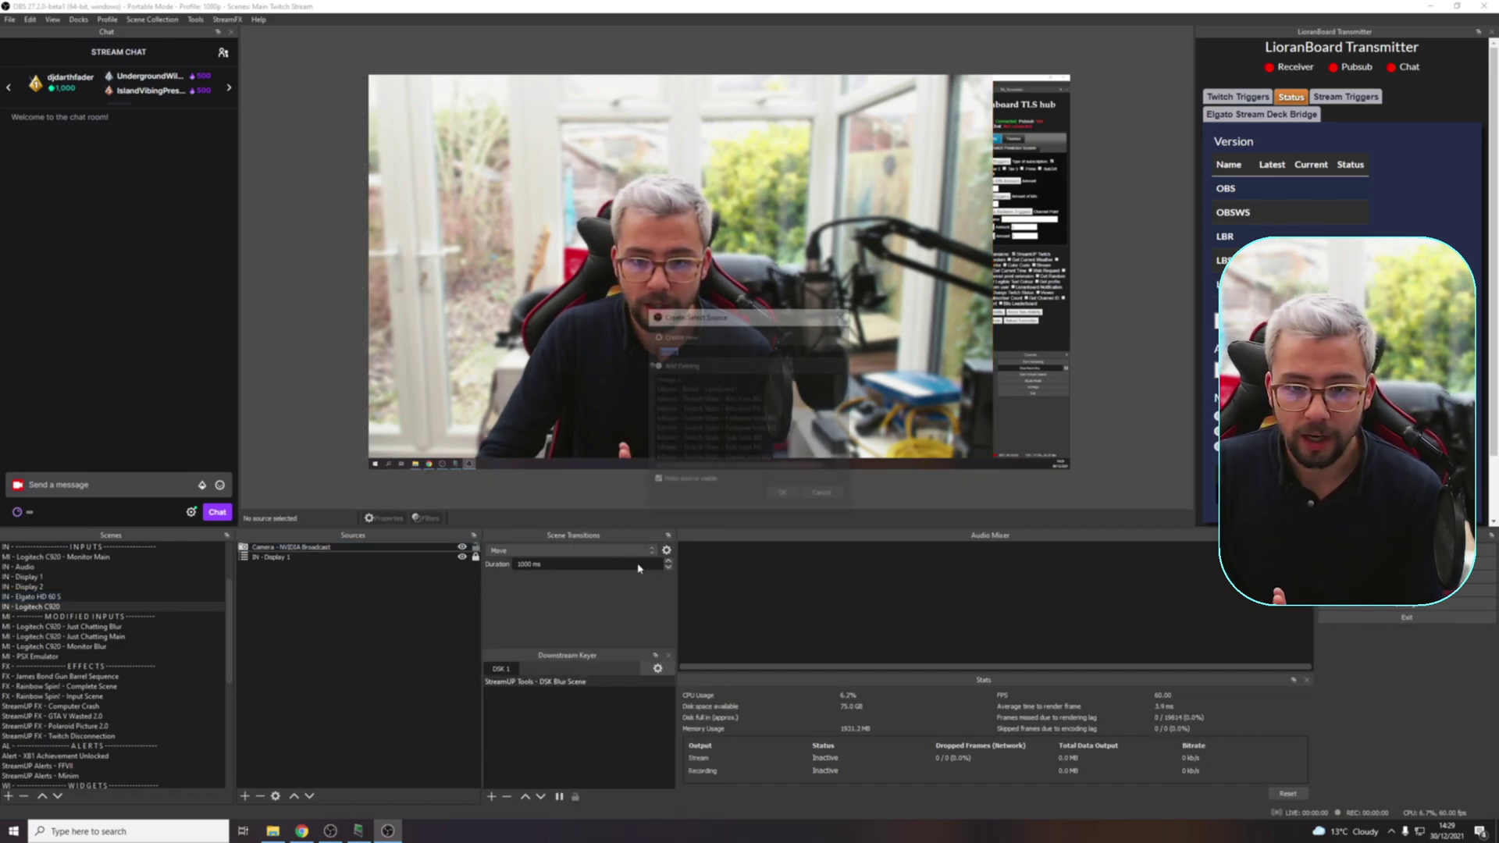
left_click(785, 495)
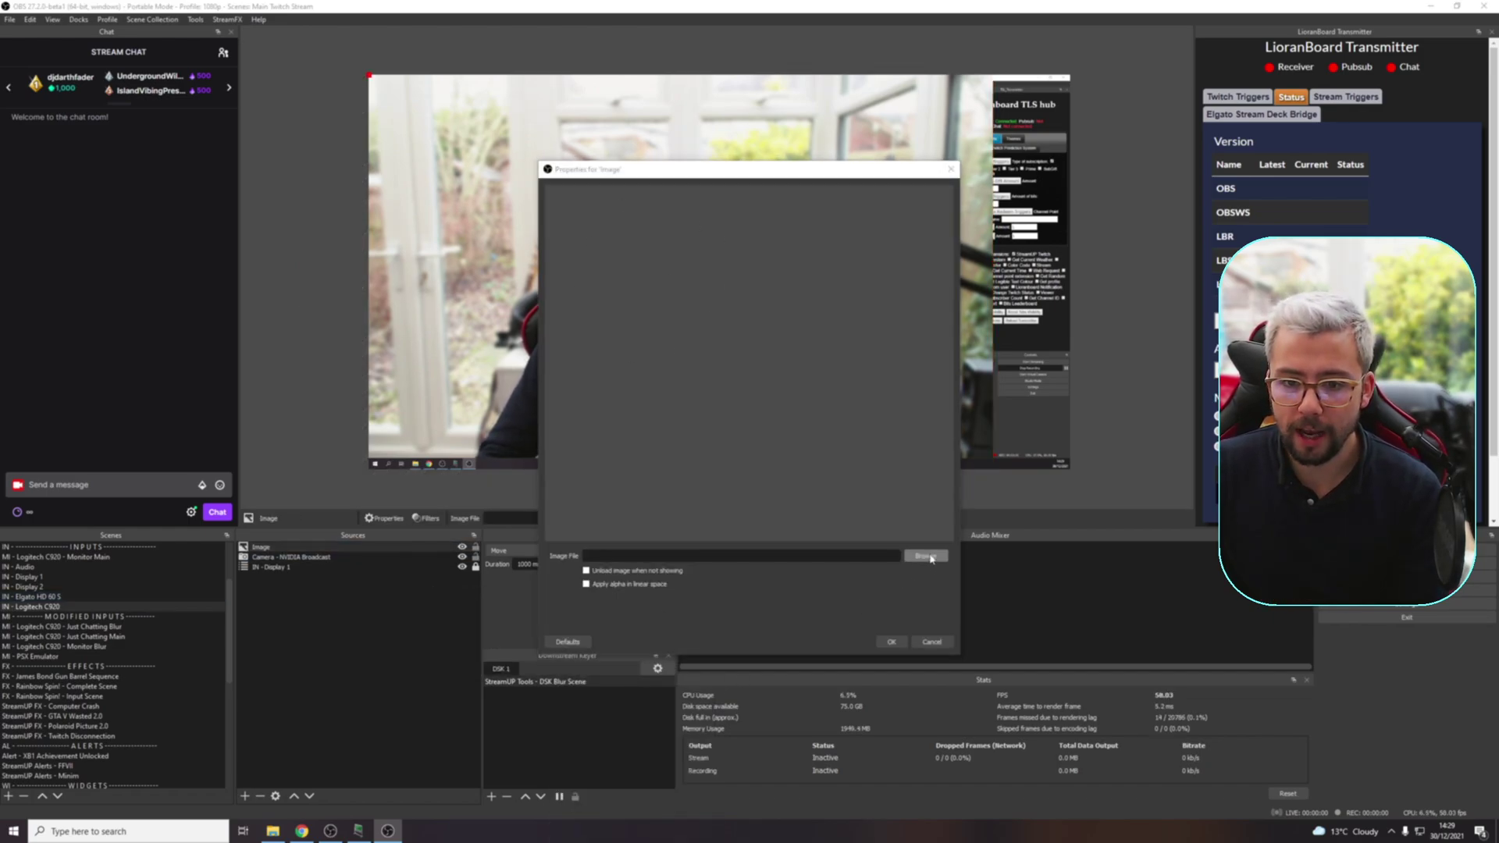
Load mockingandpng.png from the Desktop and move the image to the canvas's upper right.
left_click(927, 556)
left_click(591, 298)
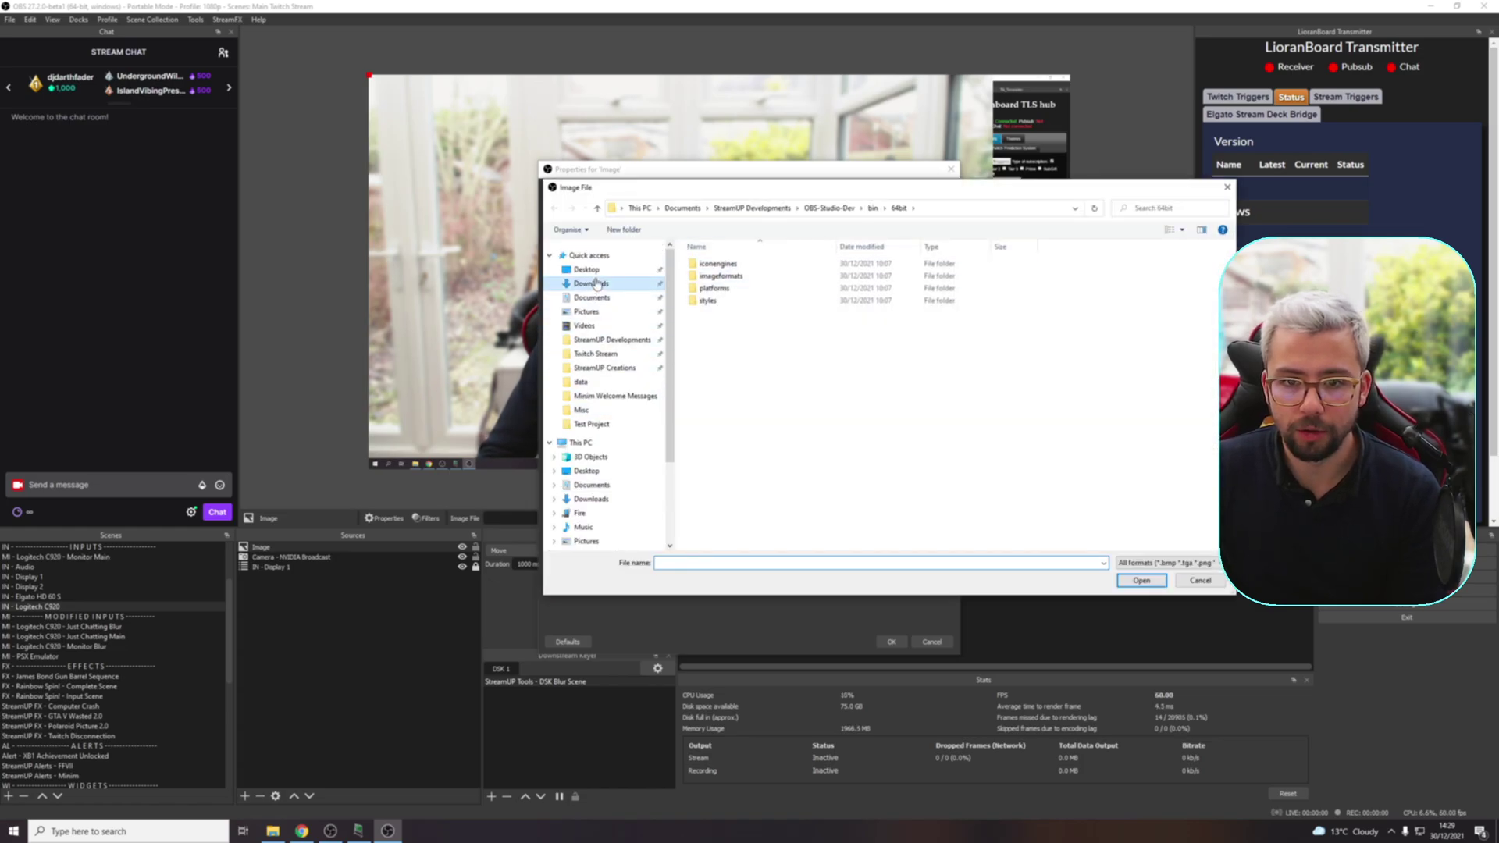
left_click(589, 256)
left_click(591, 283)
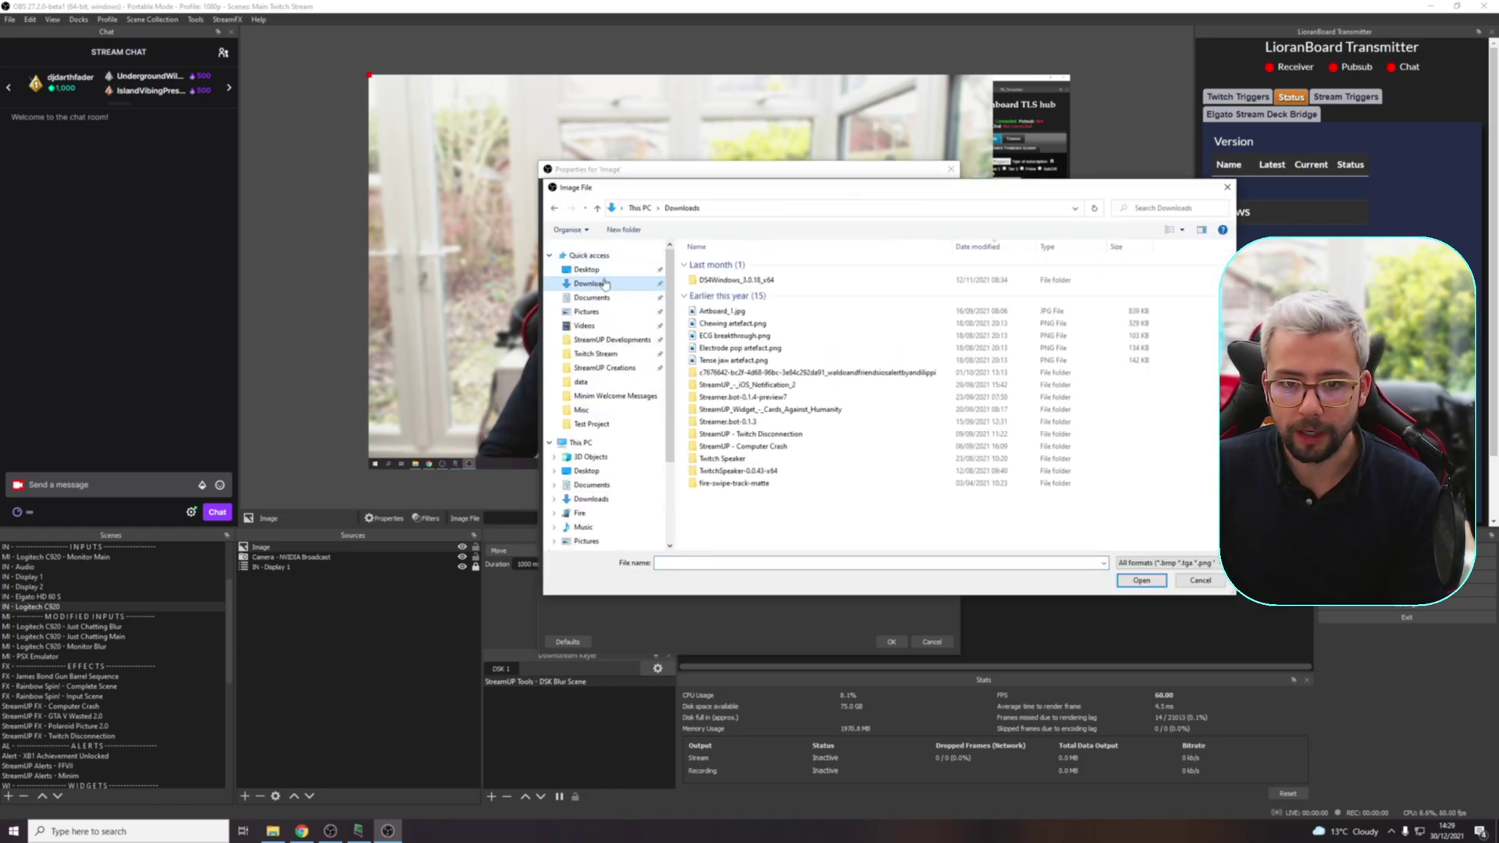
left_click(598, 271)
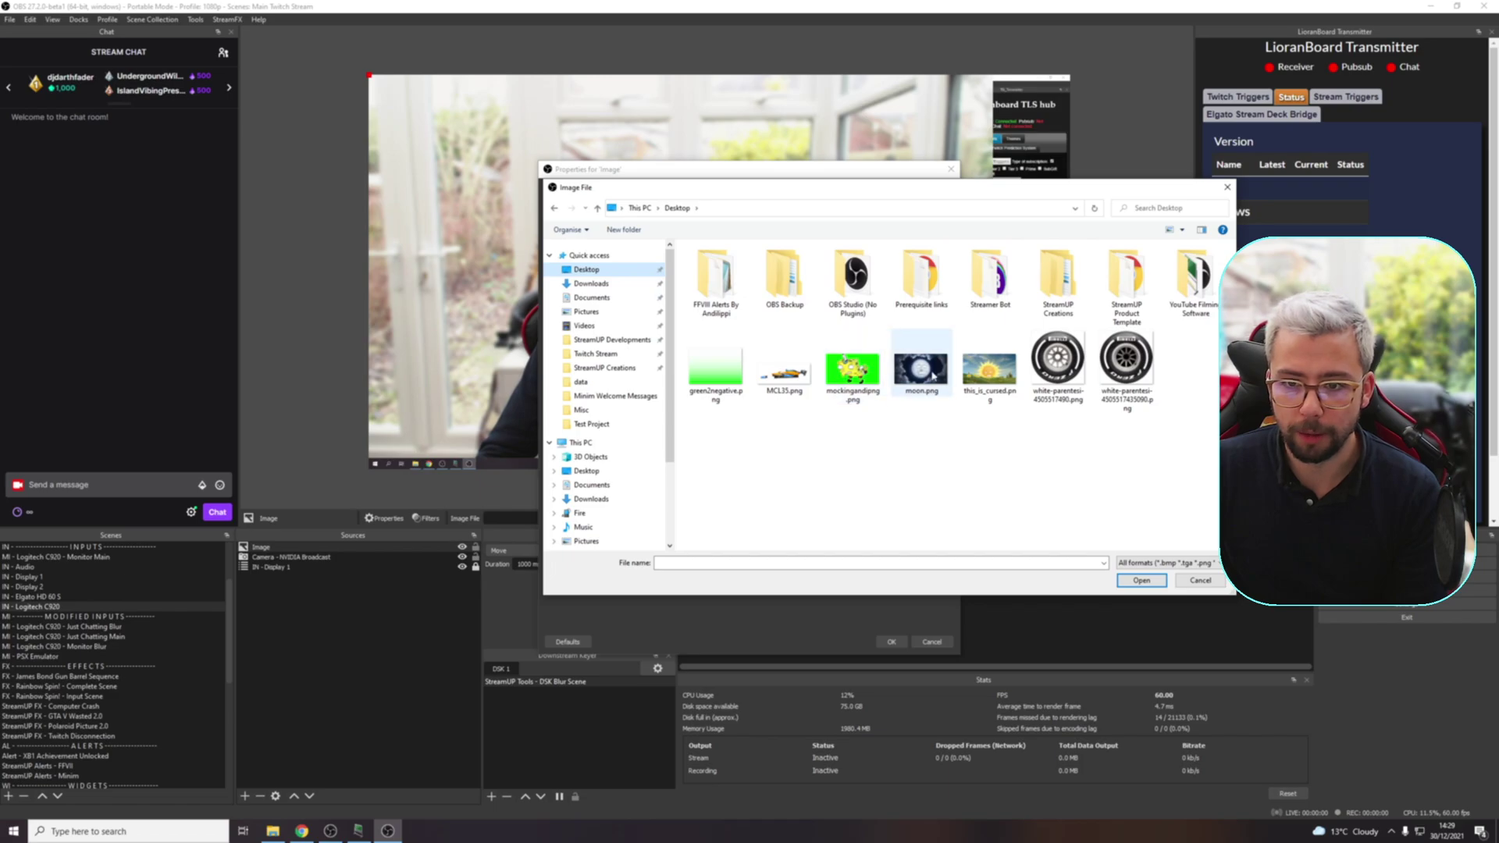
double_click(865, 378)
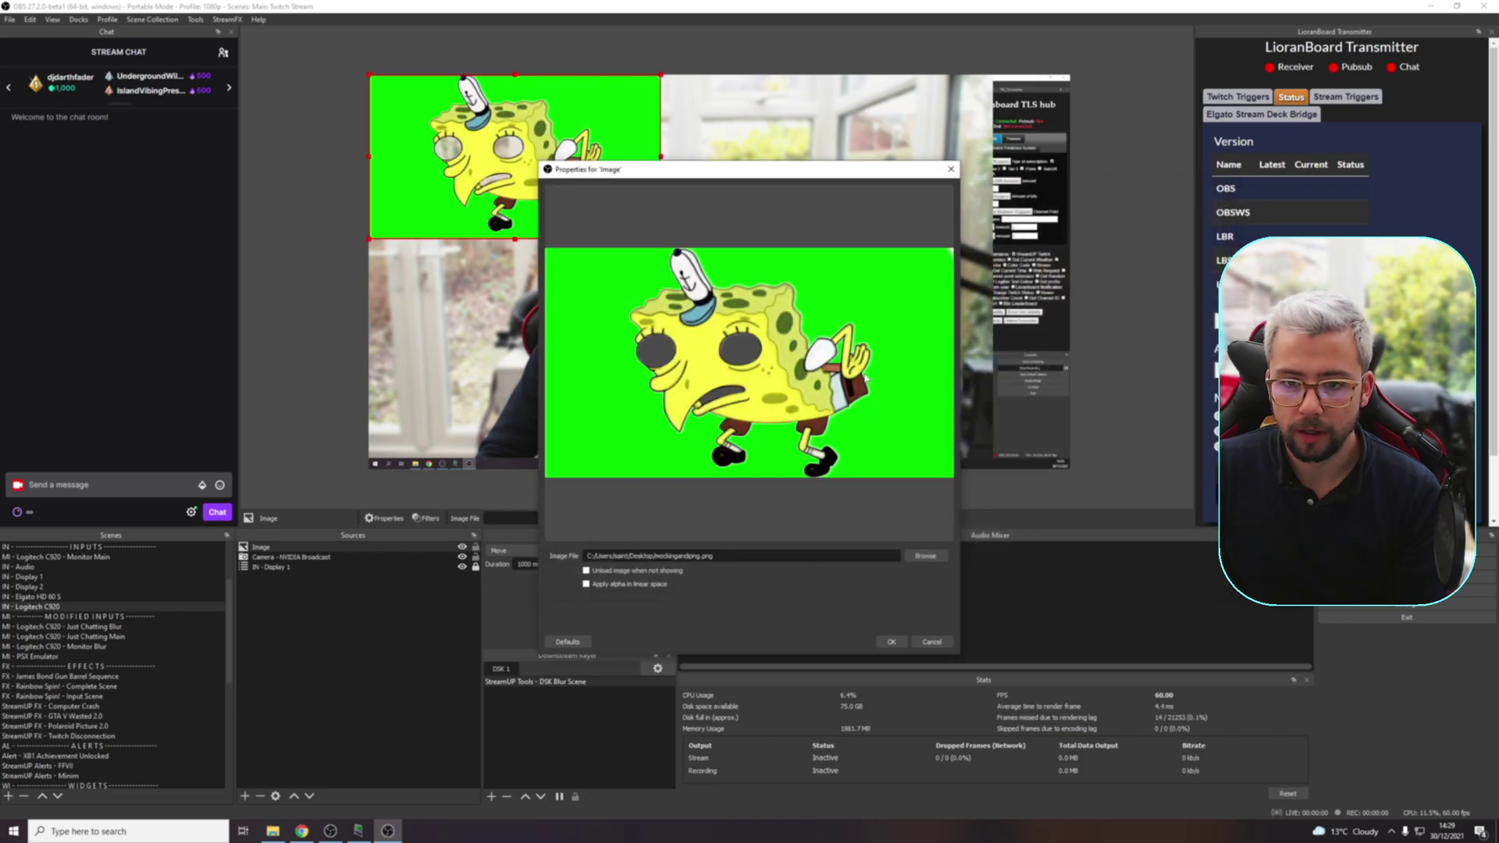
left_click(891, 642)
left_click_drag(516, 156, 857, 162)
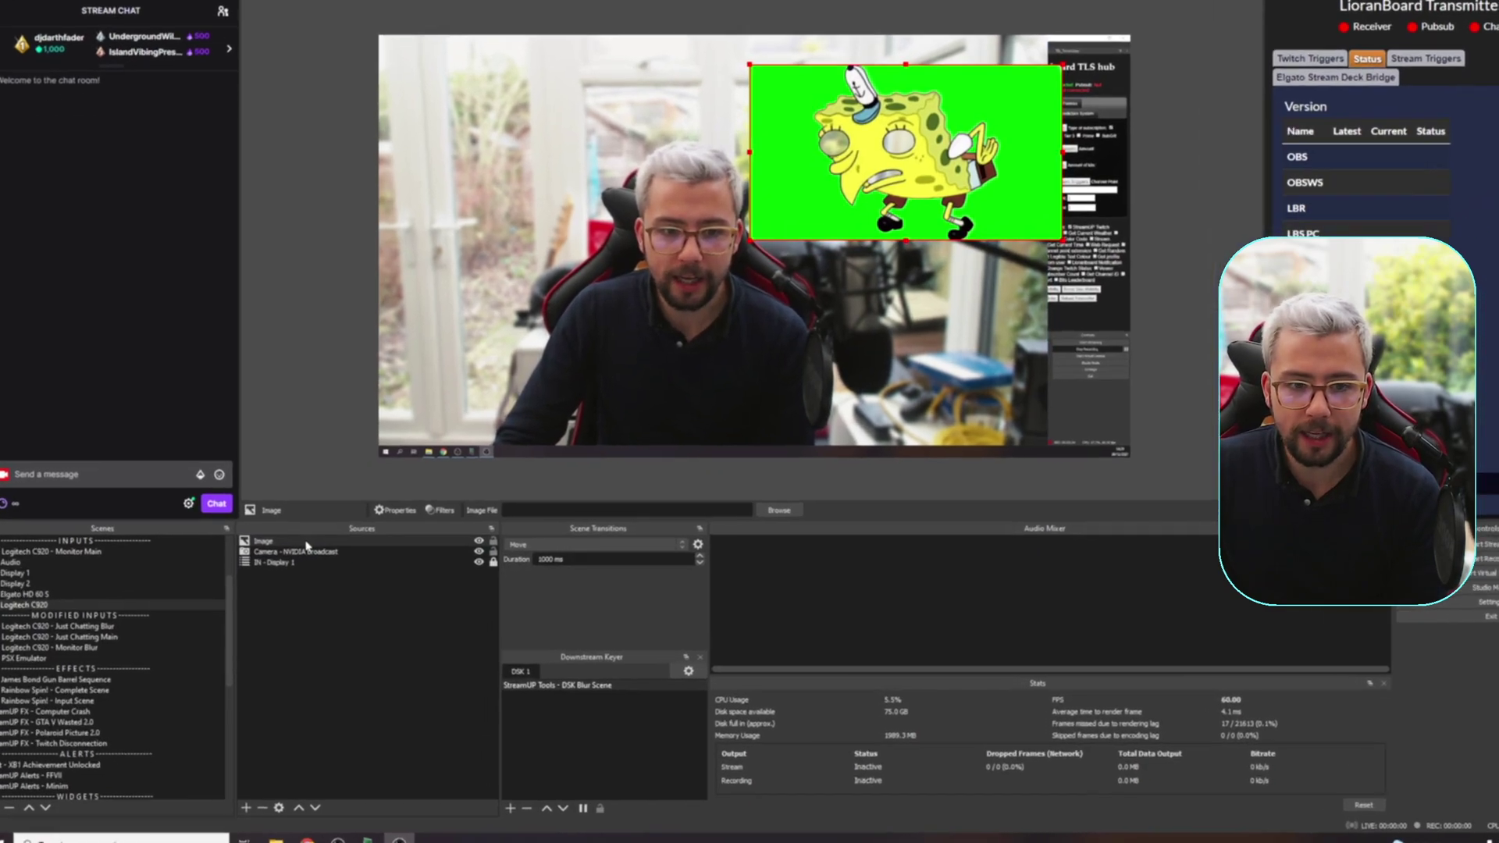
Set the image source to Additive blending and shift the webcam picture left.
right_click(302, 548)
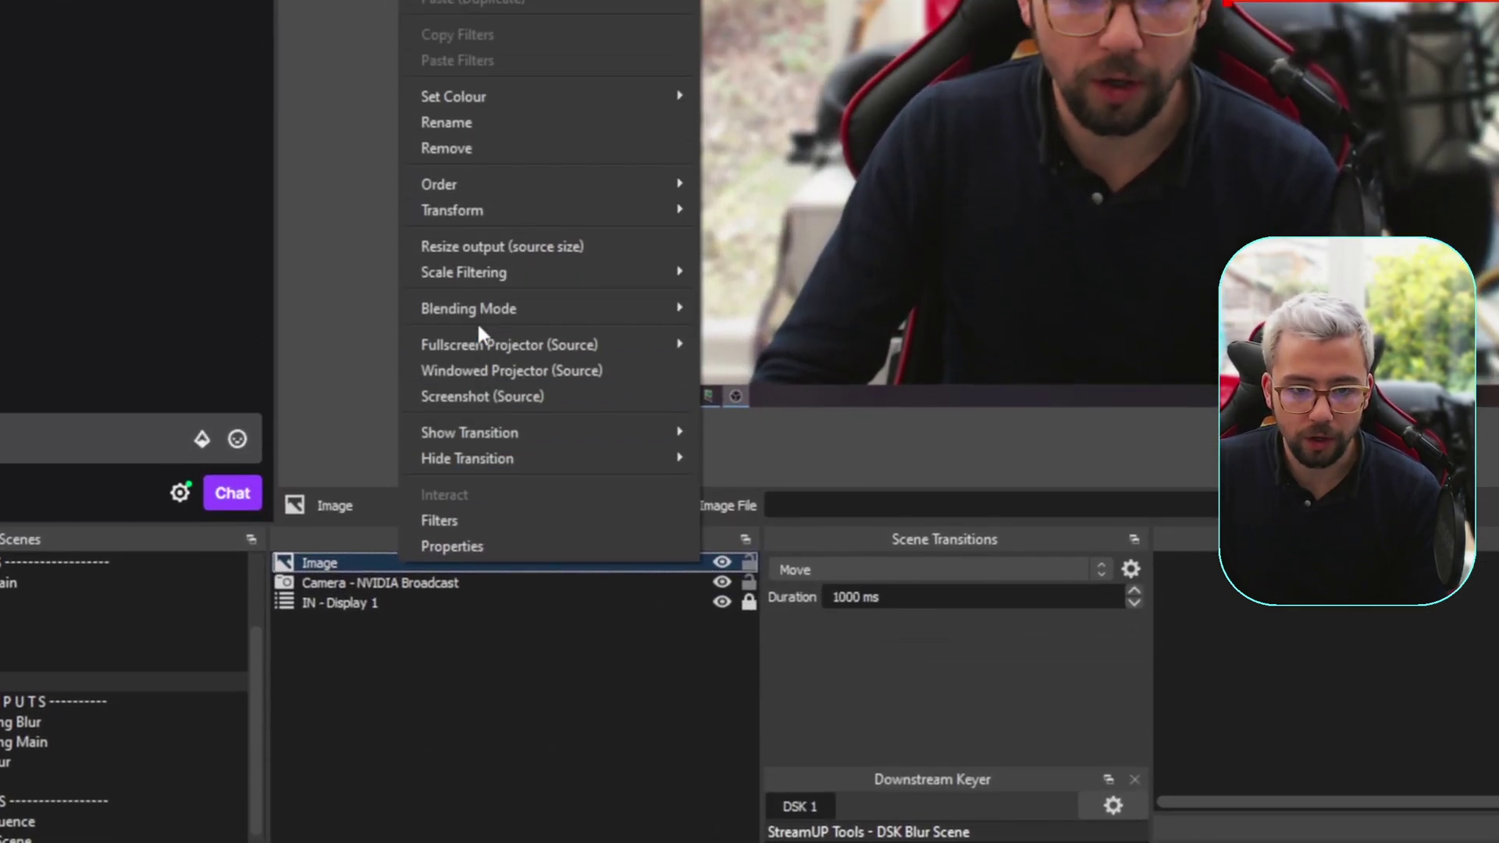
mouse_move(477, 192)
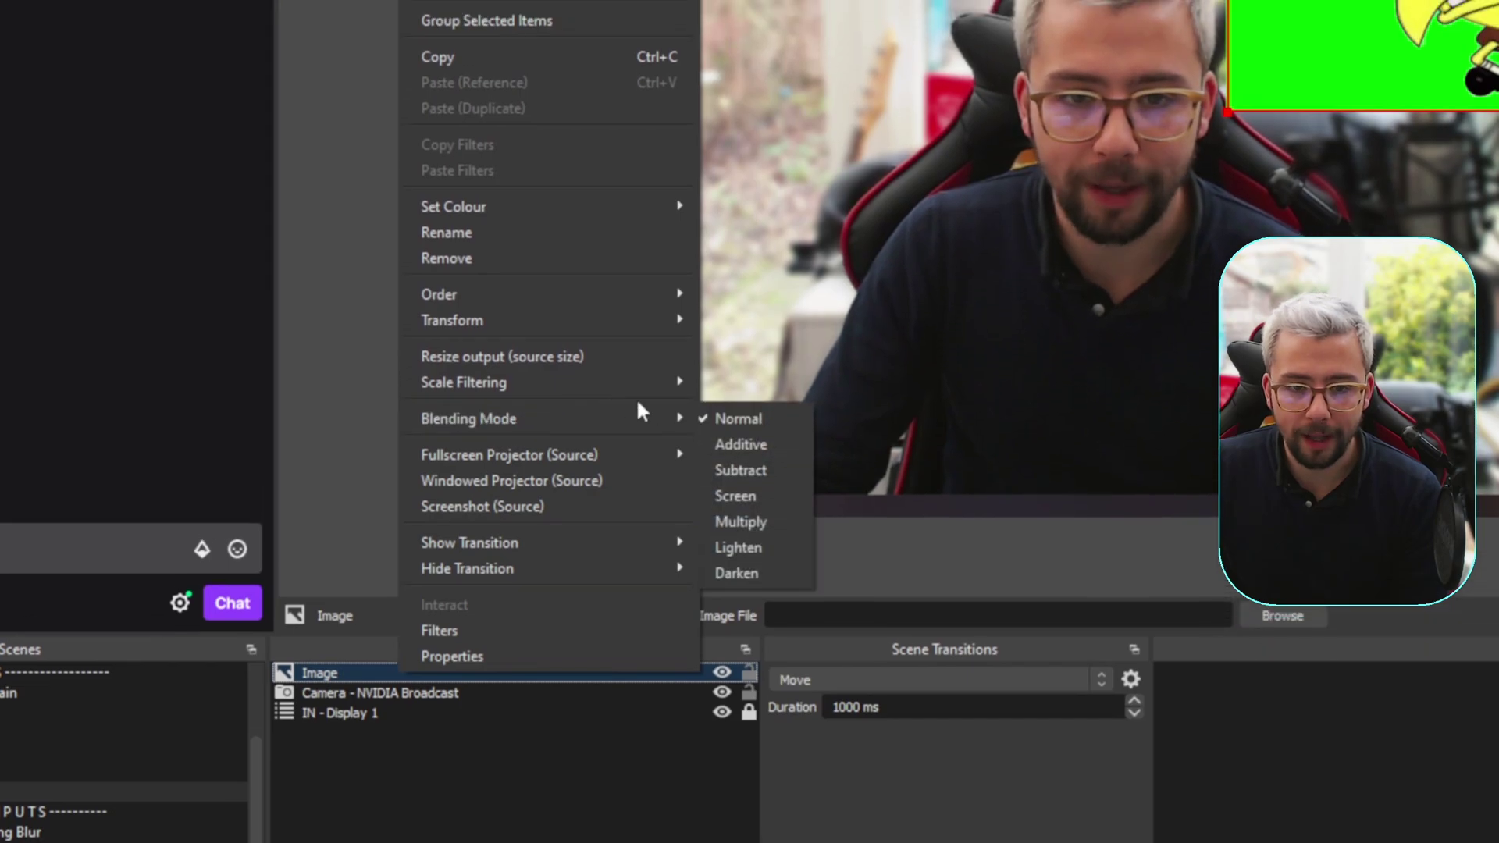
left_click(741, 444)
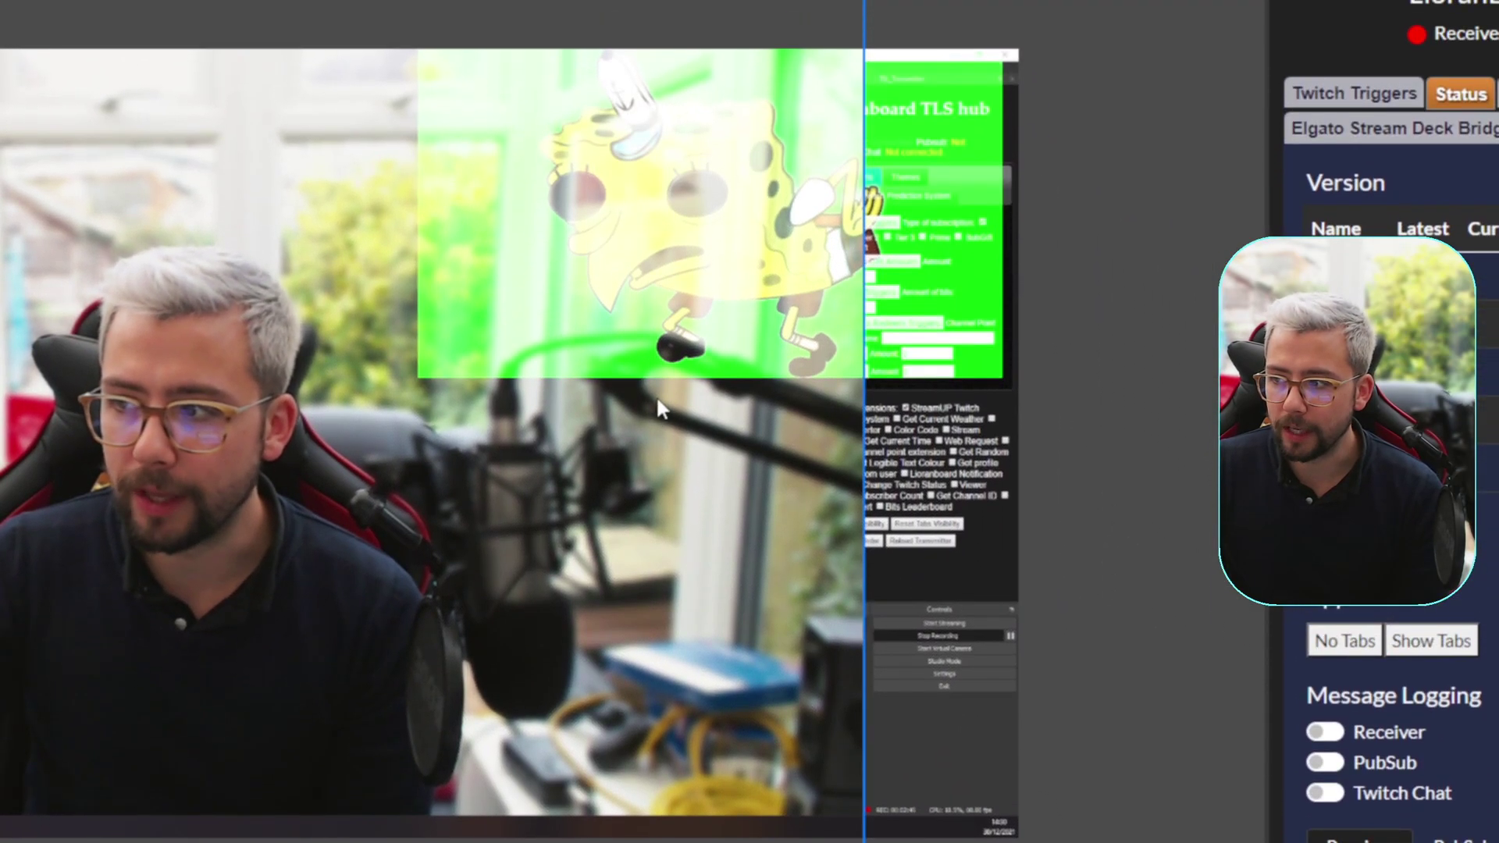
left_click_drag(656, 396, 555, 437)
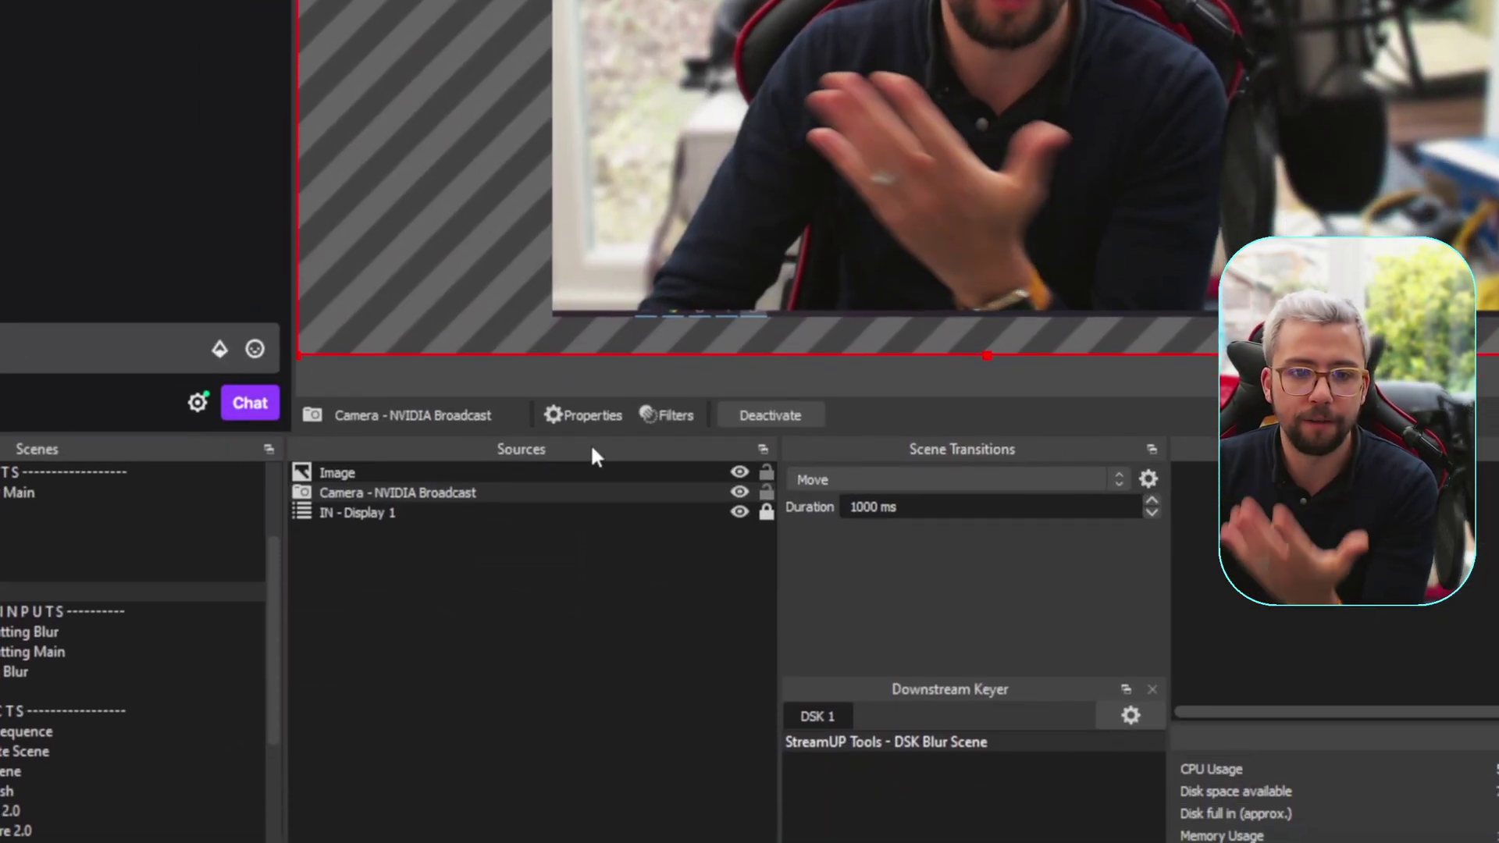
Change the image source to Subtract blending, then bring up the GitHub release notes.
left_click(586, 441)
right_click(586, 444)
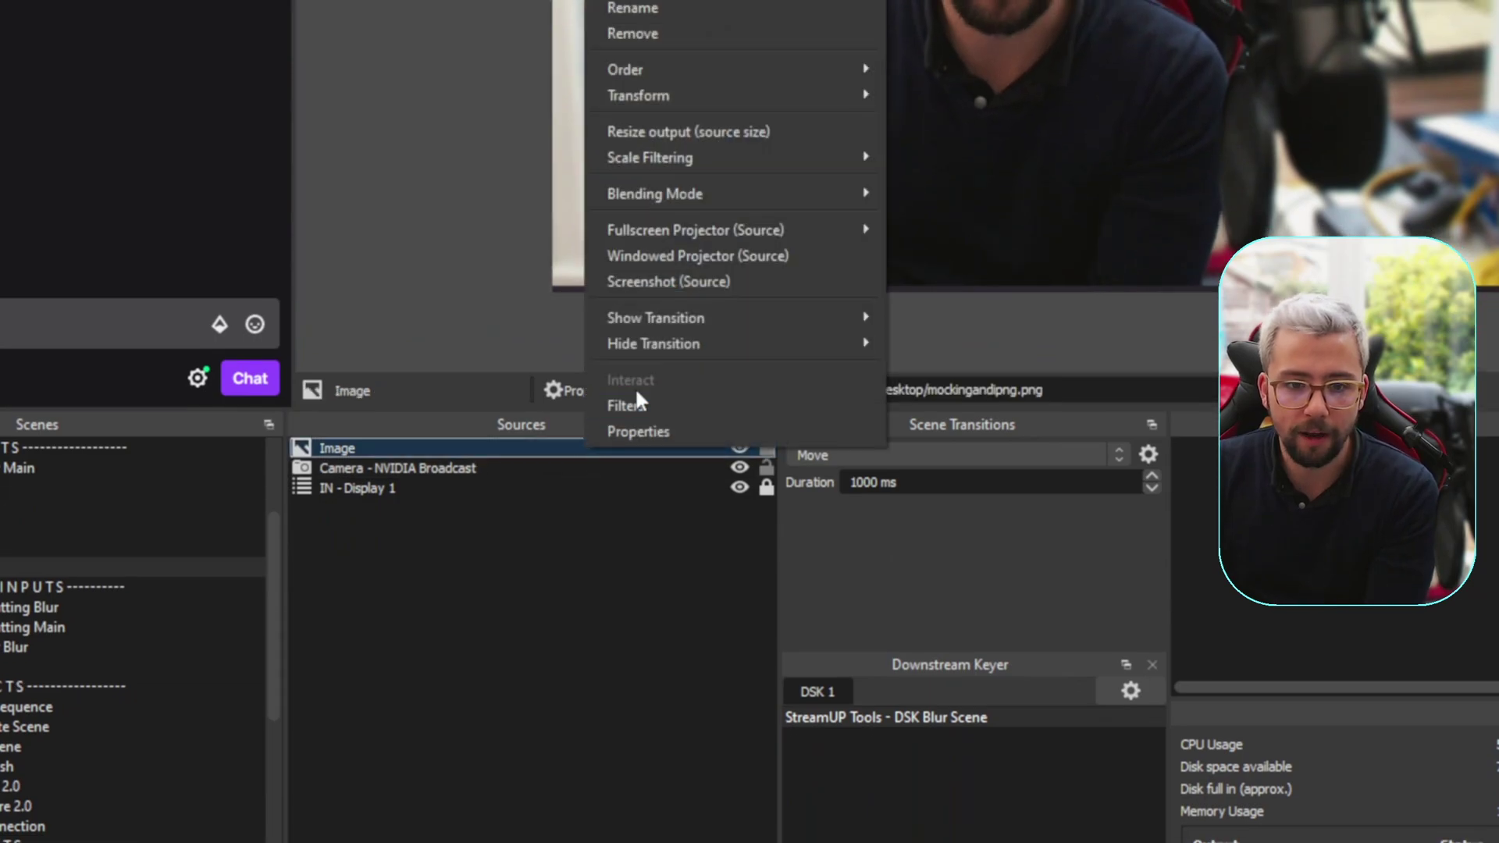
mouse_move(703, 194)
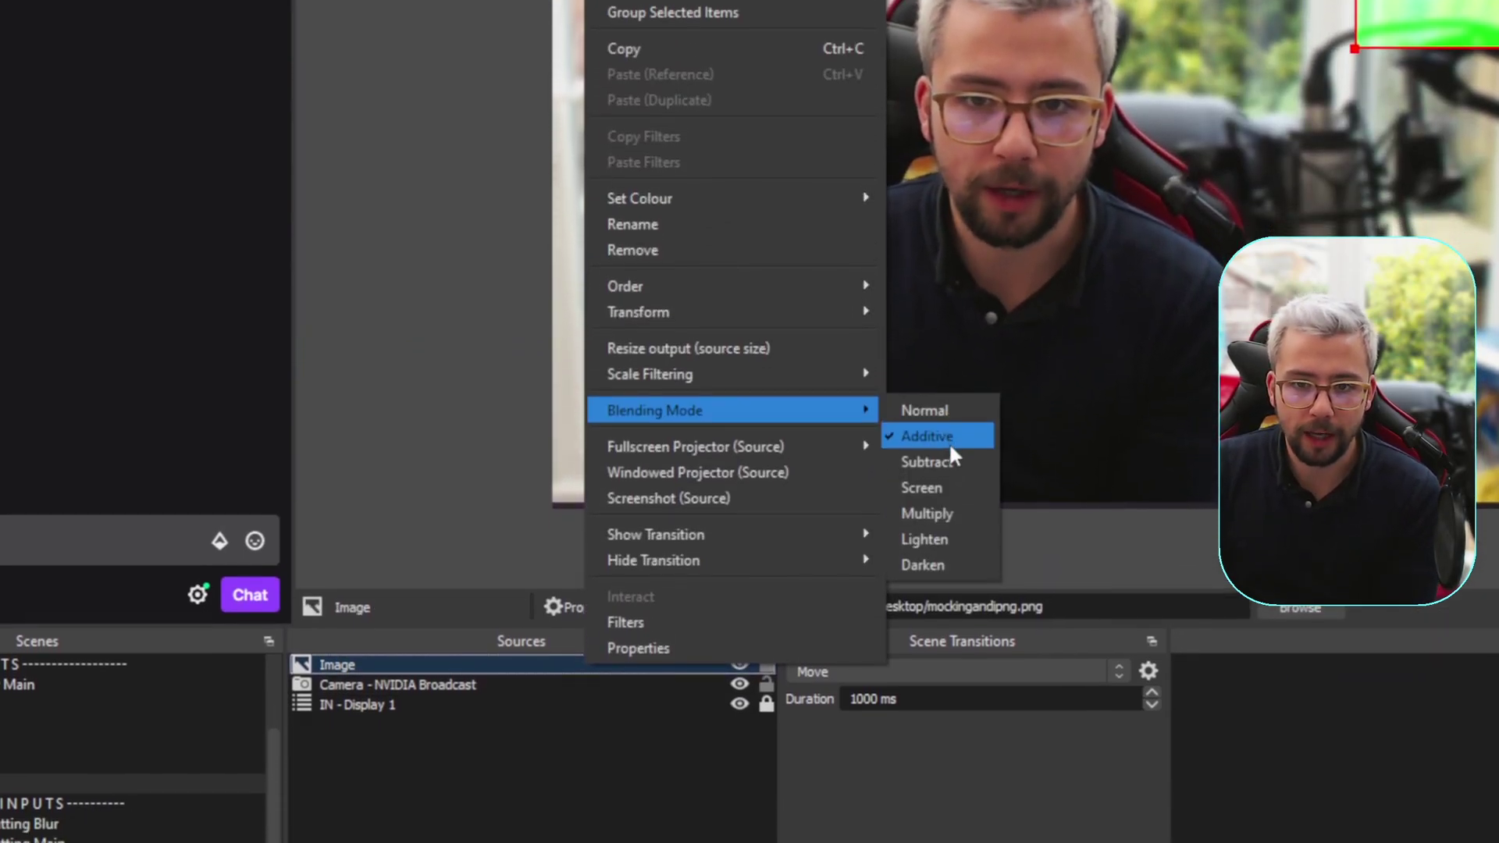
left_click(947, 460)
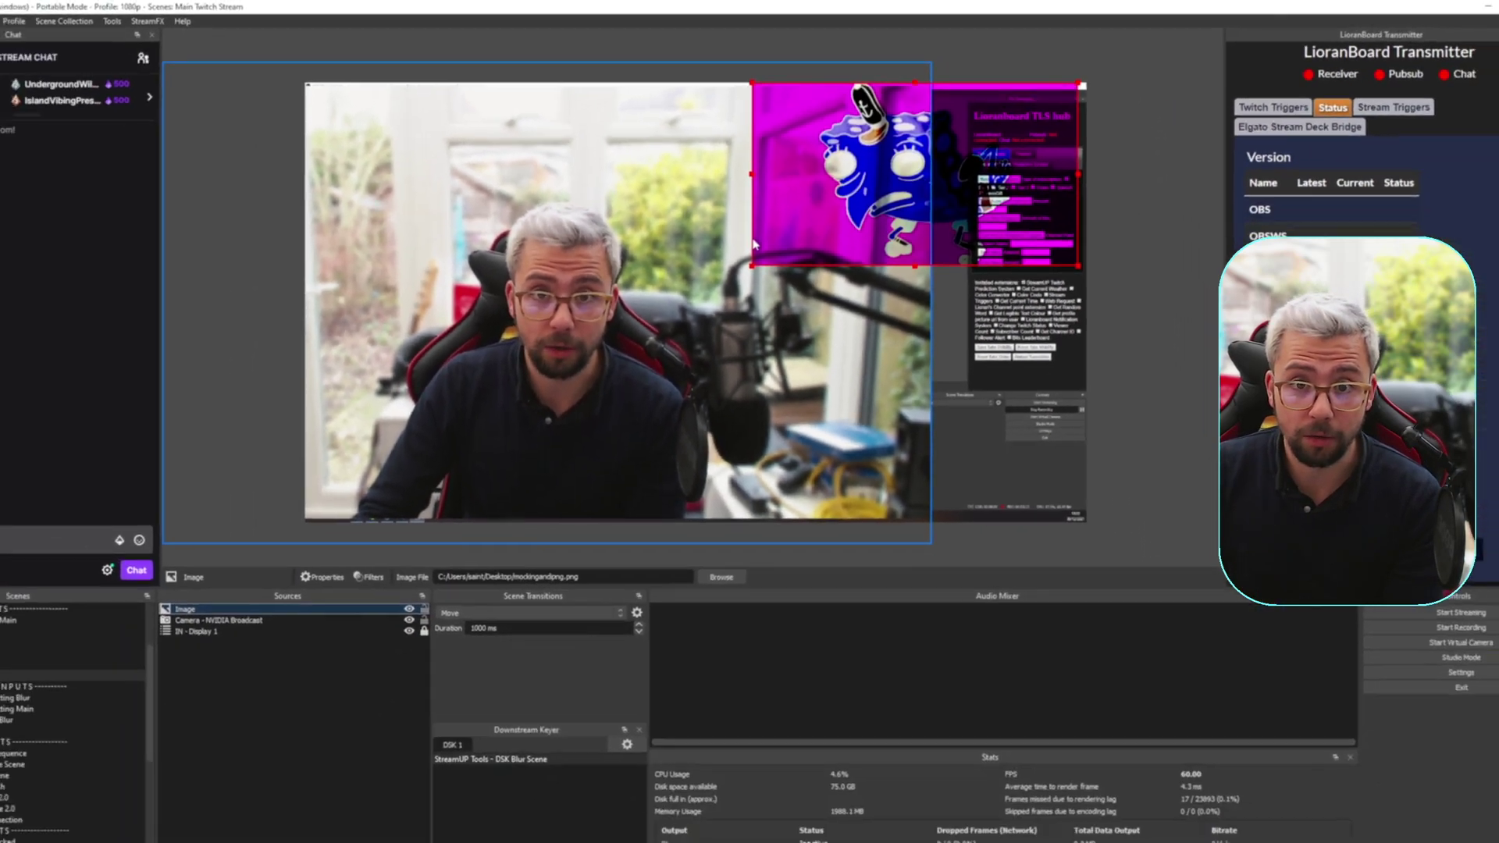
left_click(301, 832)
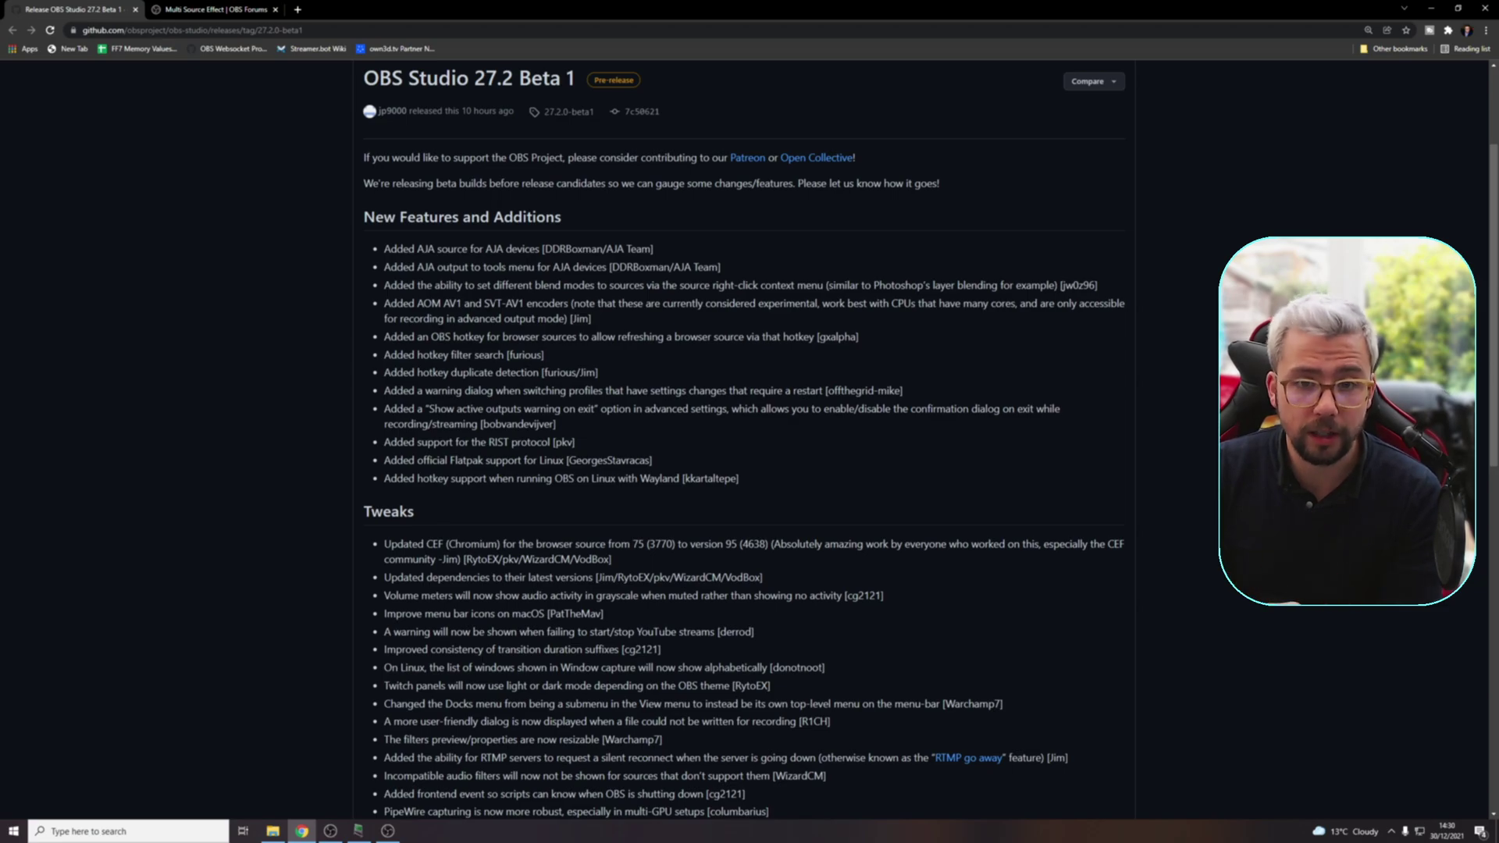
Highlight the AOM AV1 encoder and browser-source refresh hotkey notes, then go back to OBS.
left_click_drag(463, 303, 422, 318)
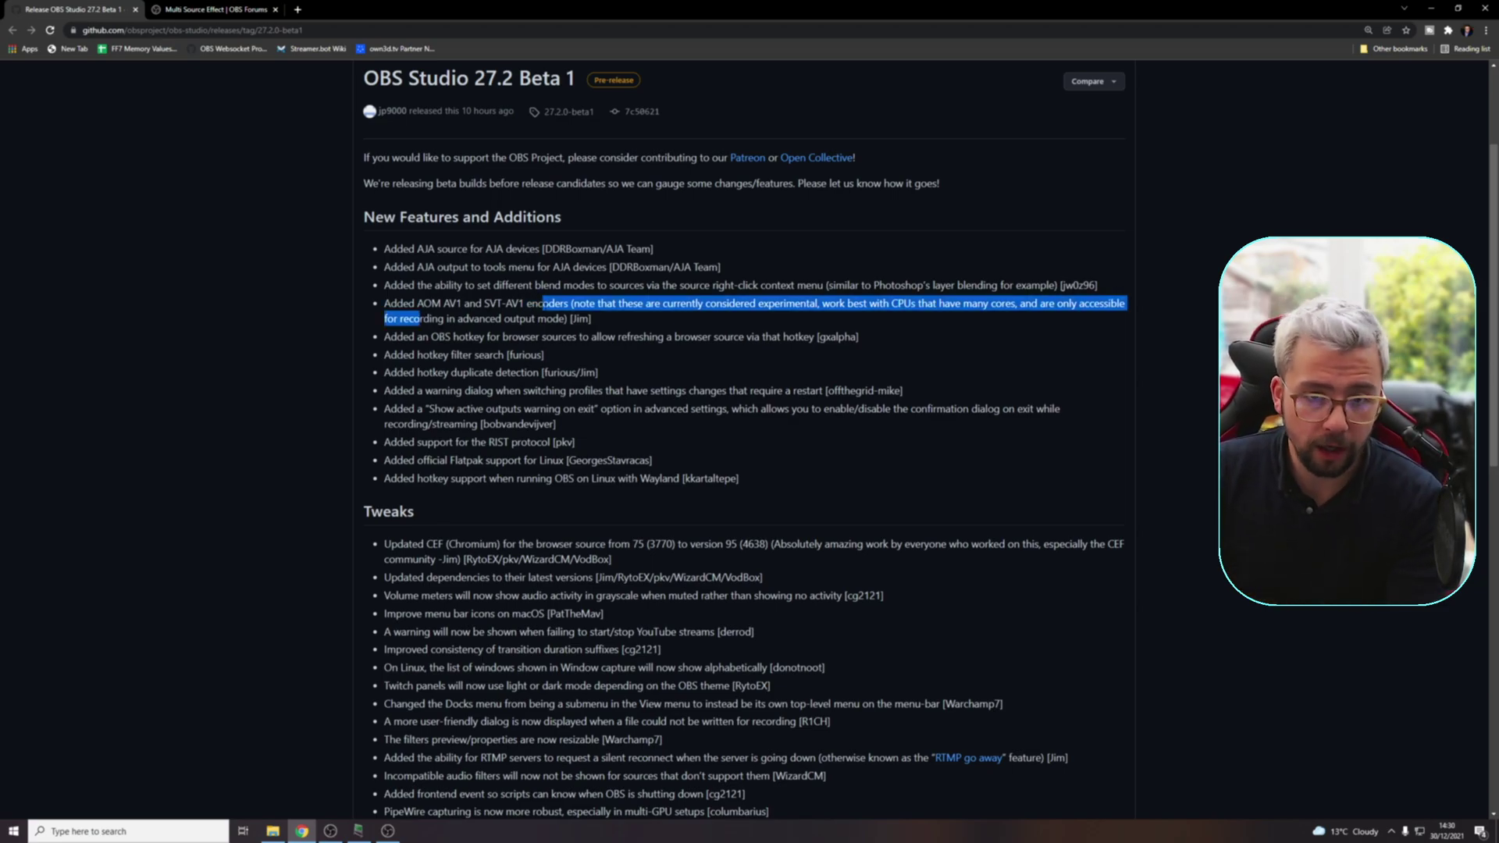
left_click(422, 319)
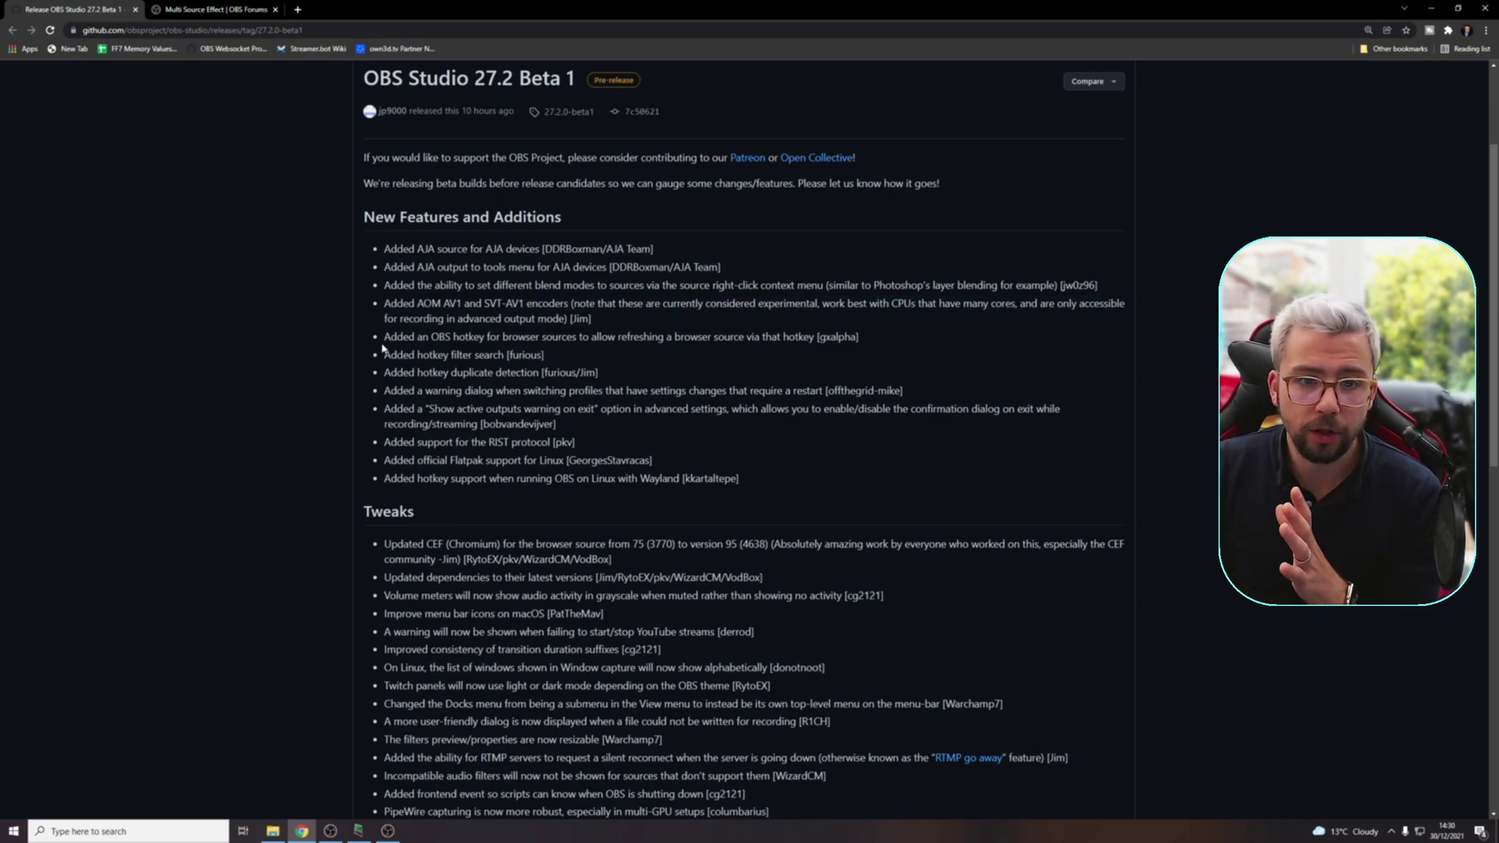
left_click_drag(383, 345, 598, 334)
left_click(548, 348)
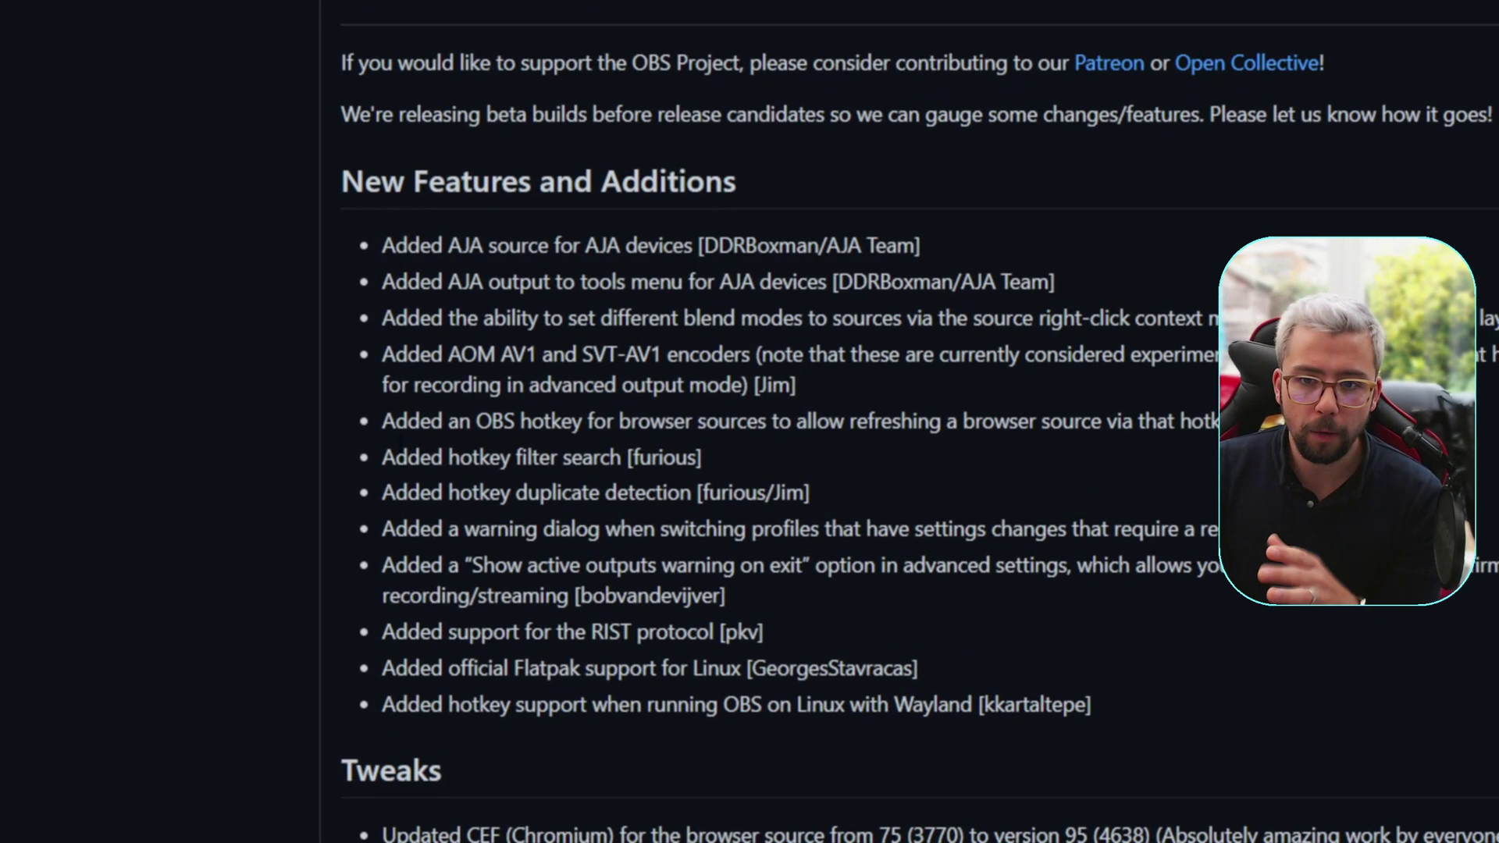
left_click_drag(398, 443, 1250, 422)
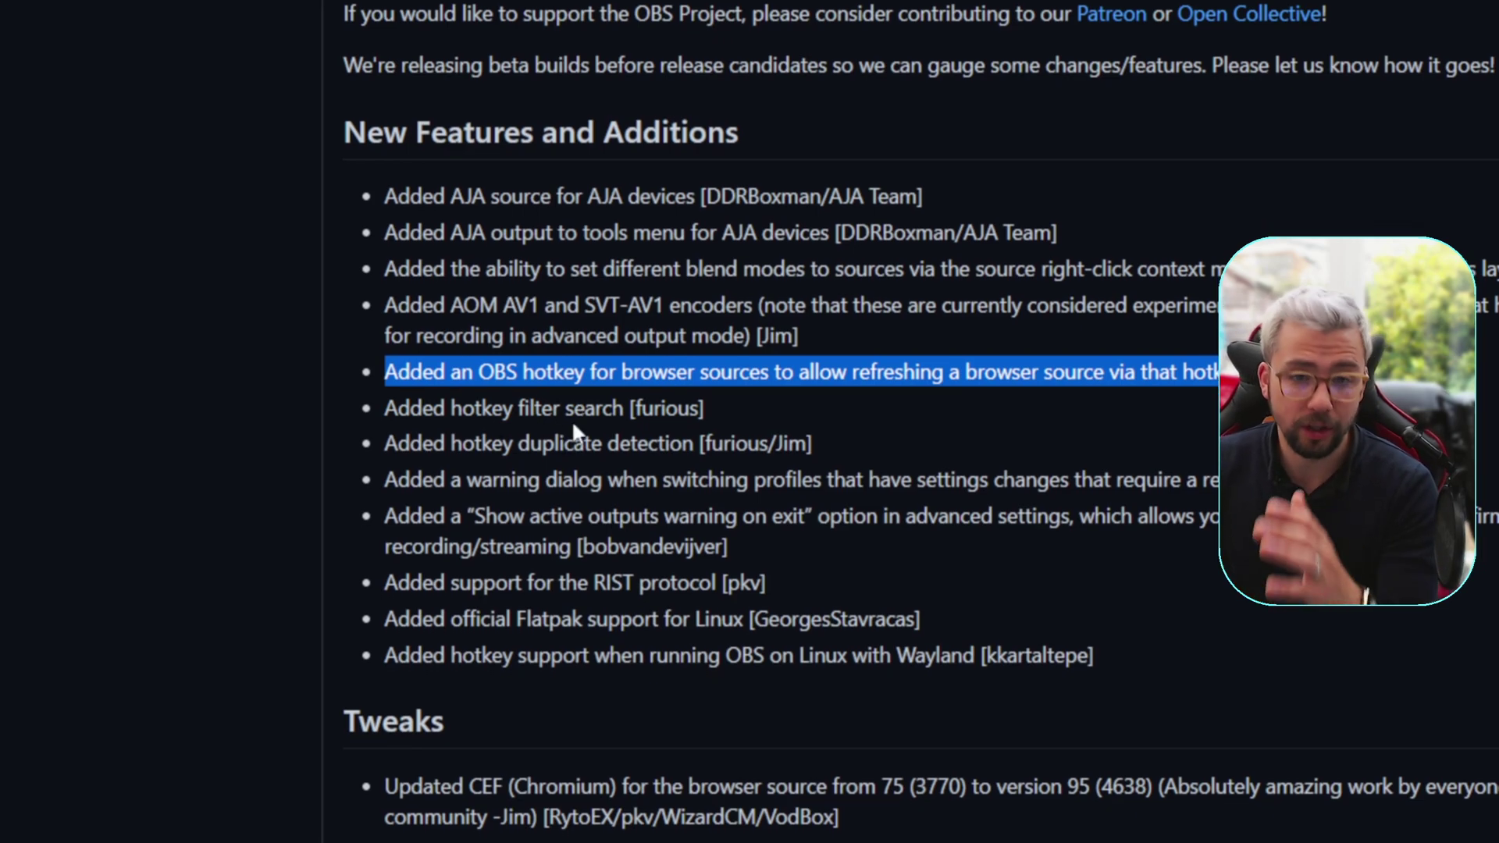
left_click(387, 832)
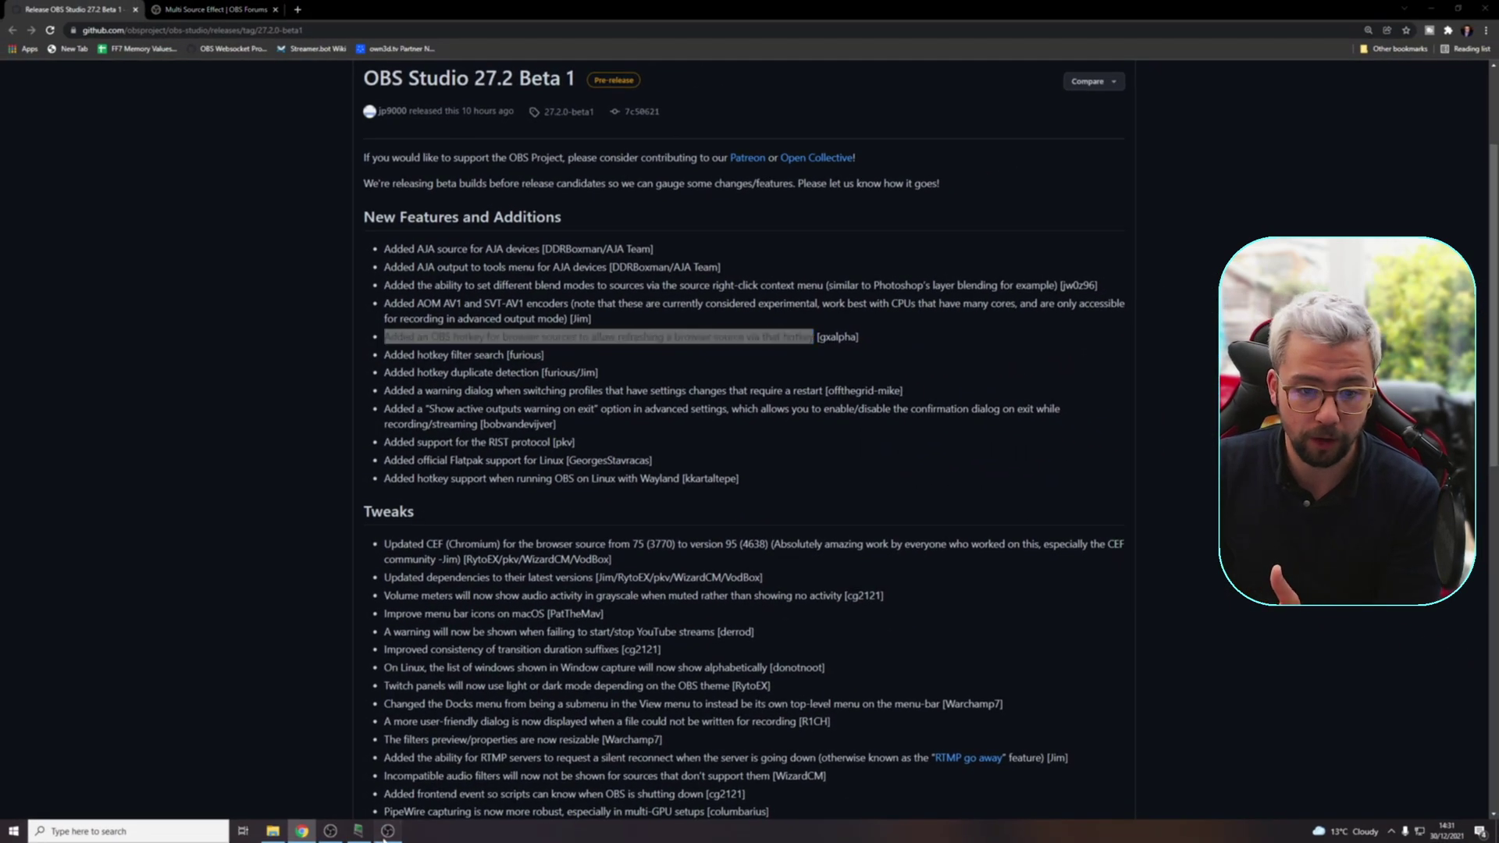
Open OBS Settings from the File menu and show the Hotkeys page.
left_click(9, 20)
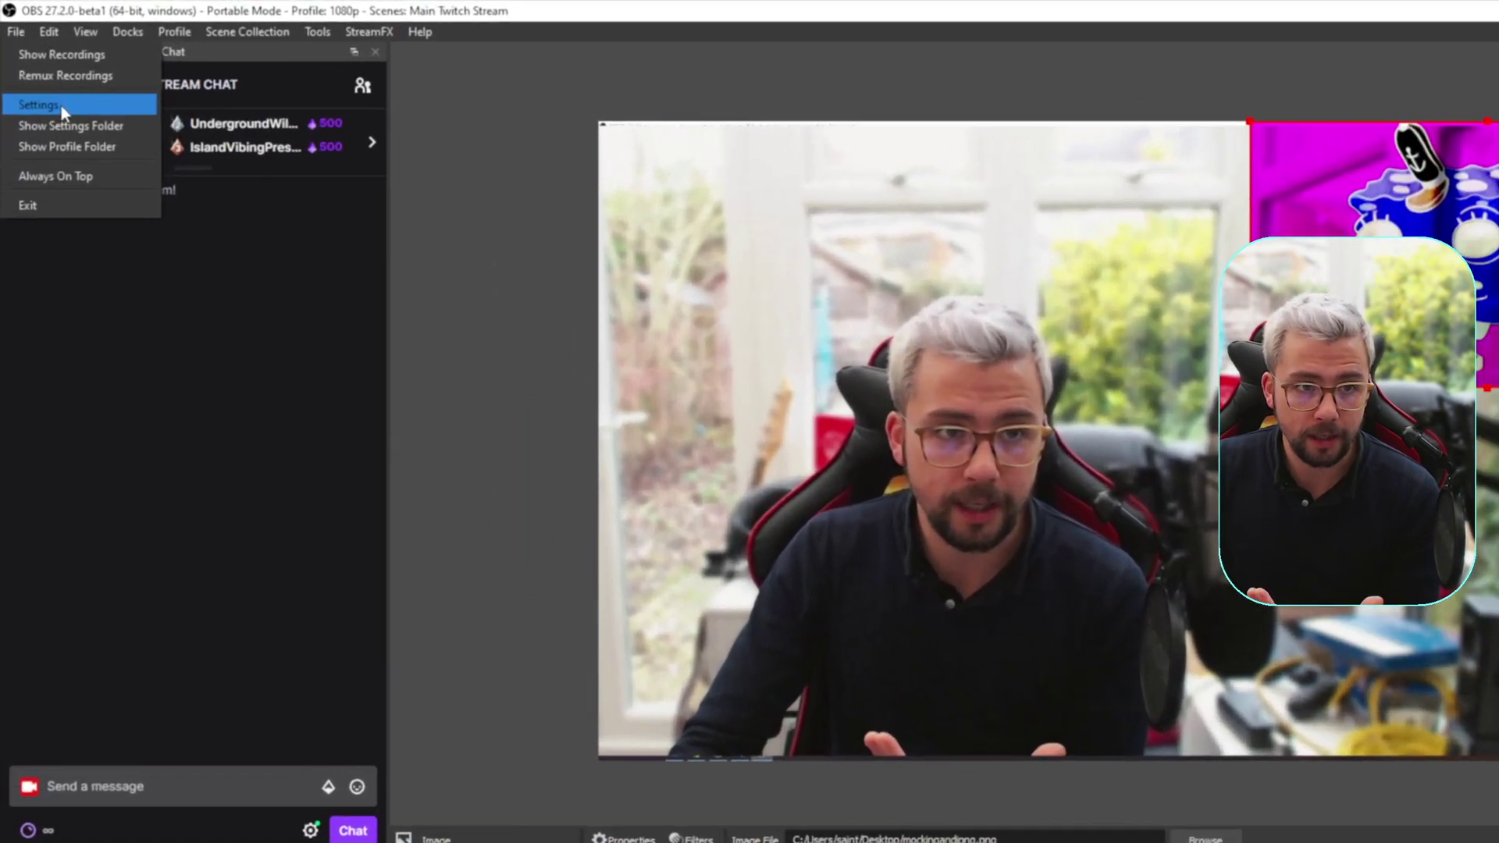
left_click(37, 64)
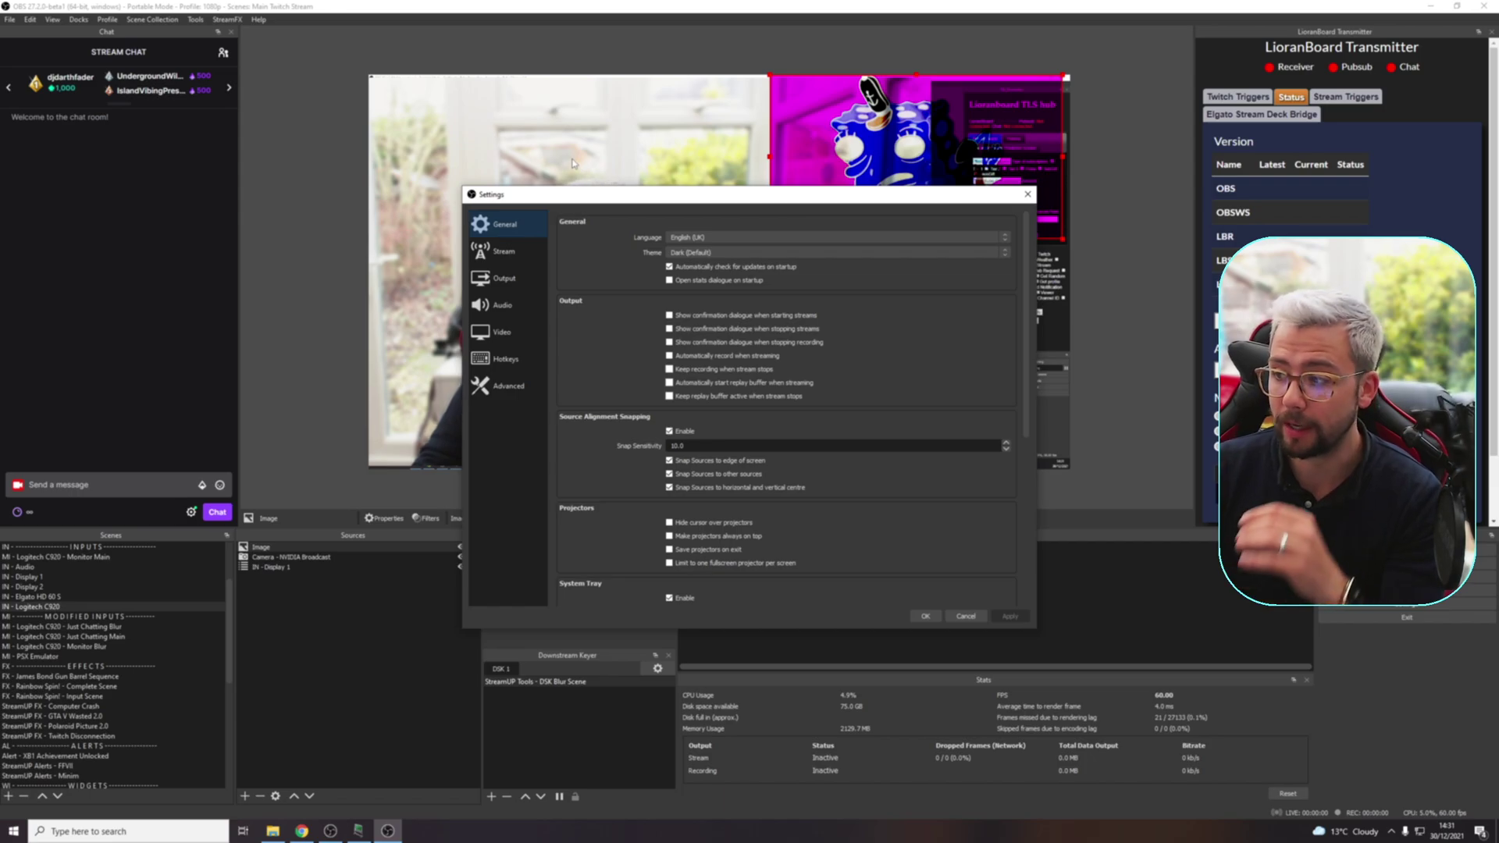
left_click(536, 361)
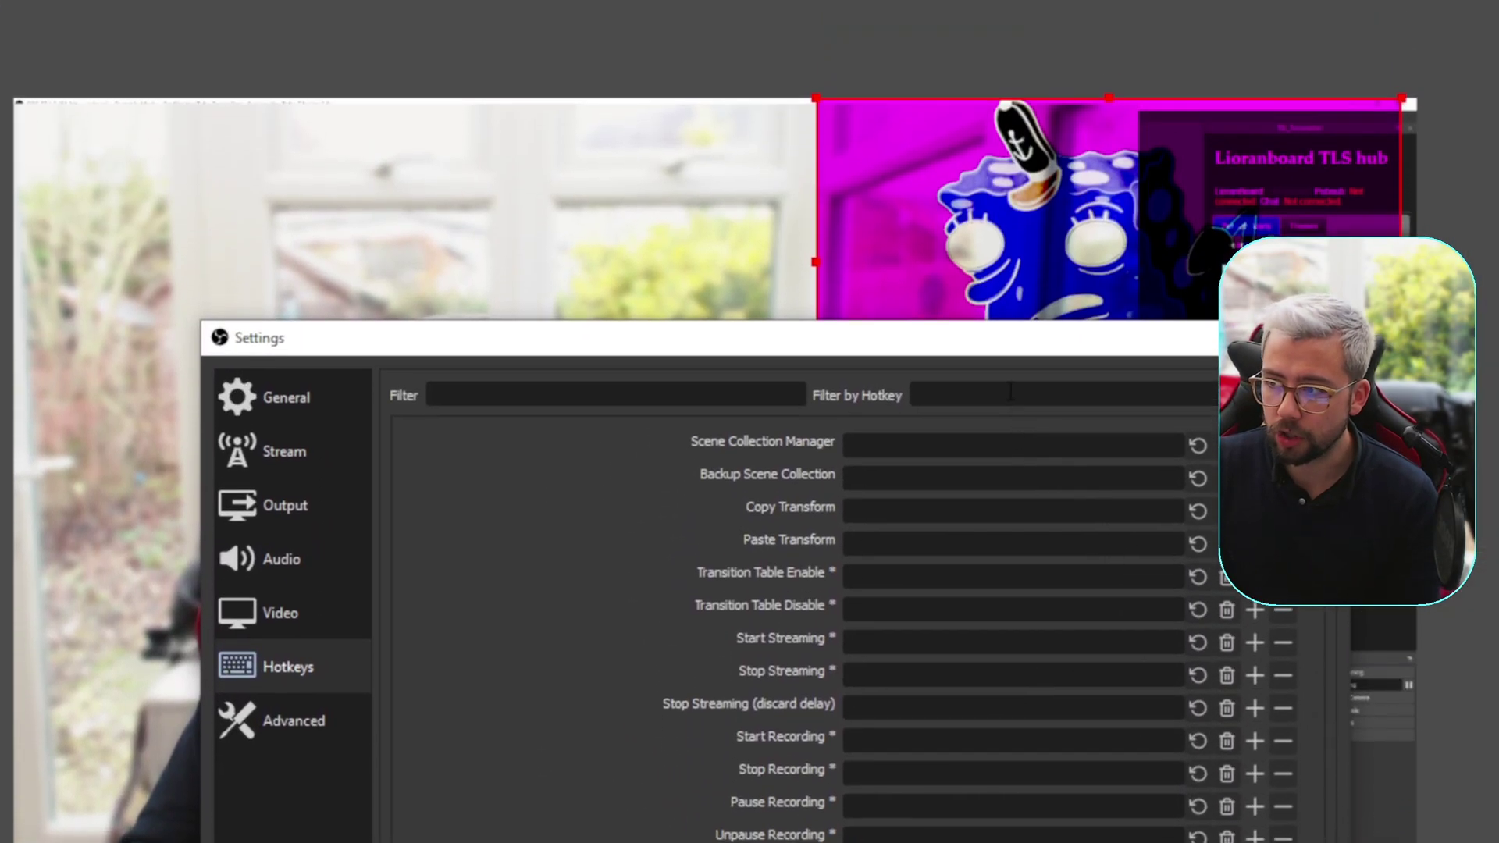
Filter hotkeys by key 5, then also assign 5 to Start Streaming.
left_click(1012, 160)
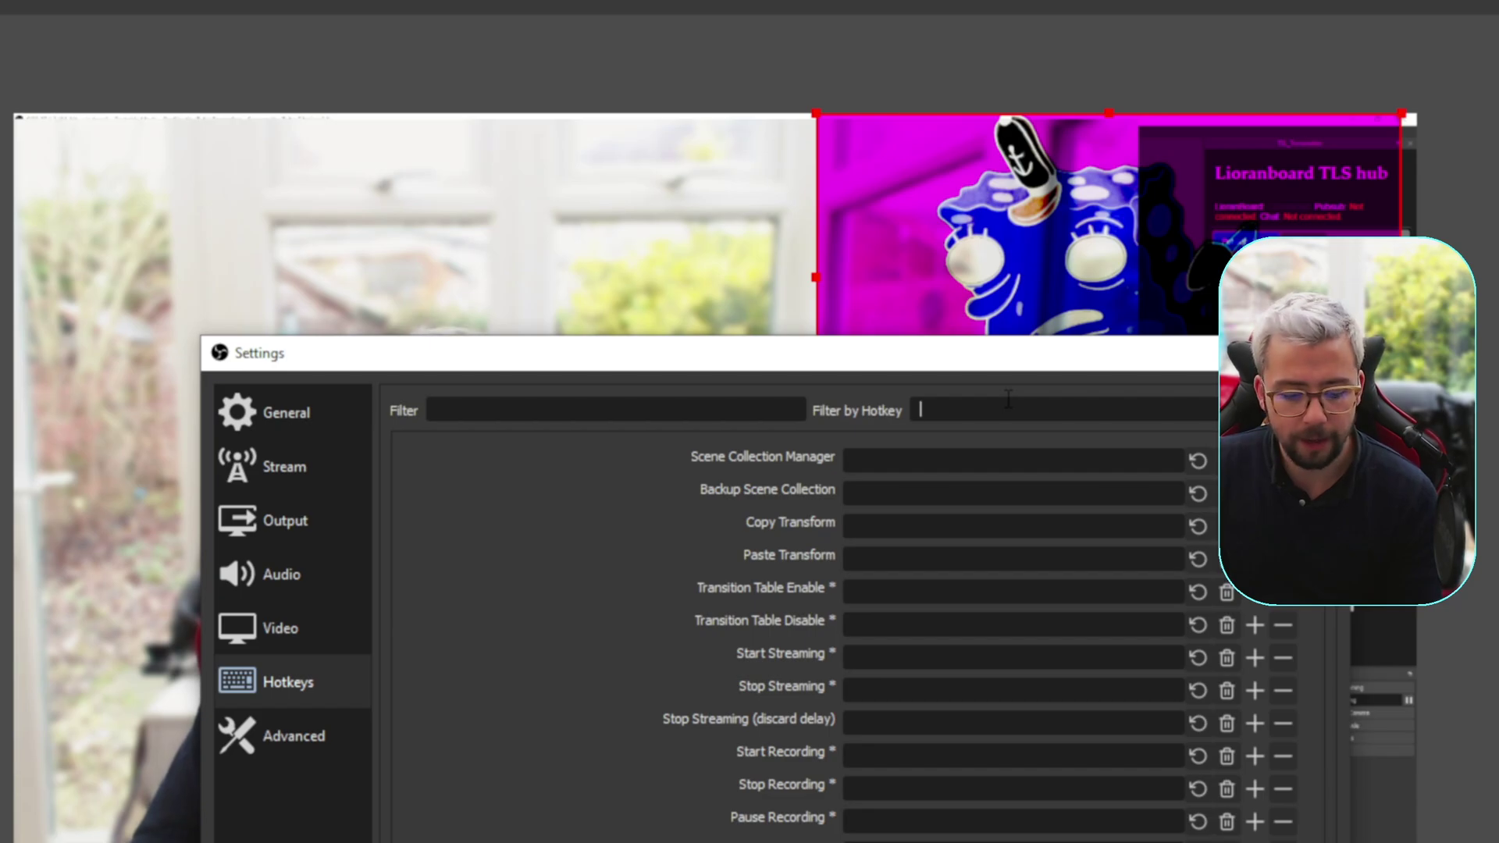
type("5")
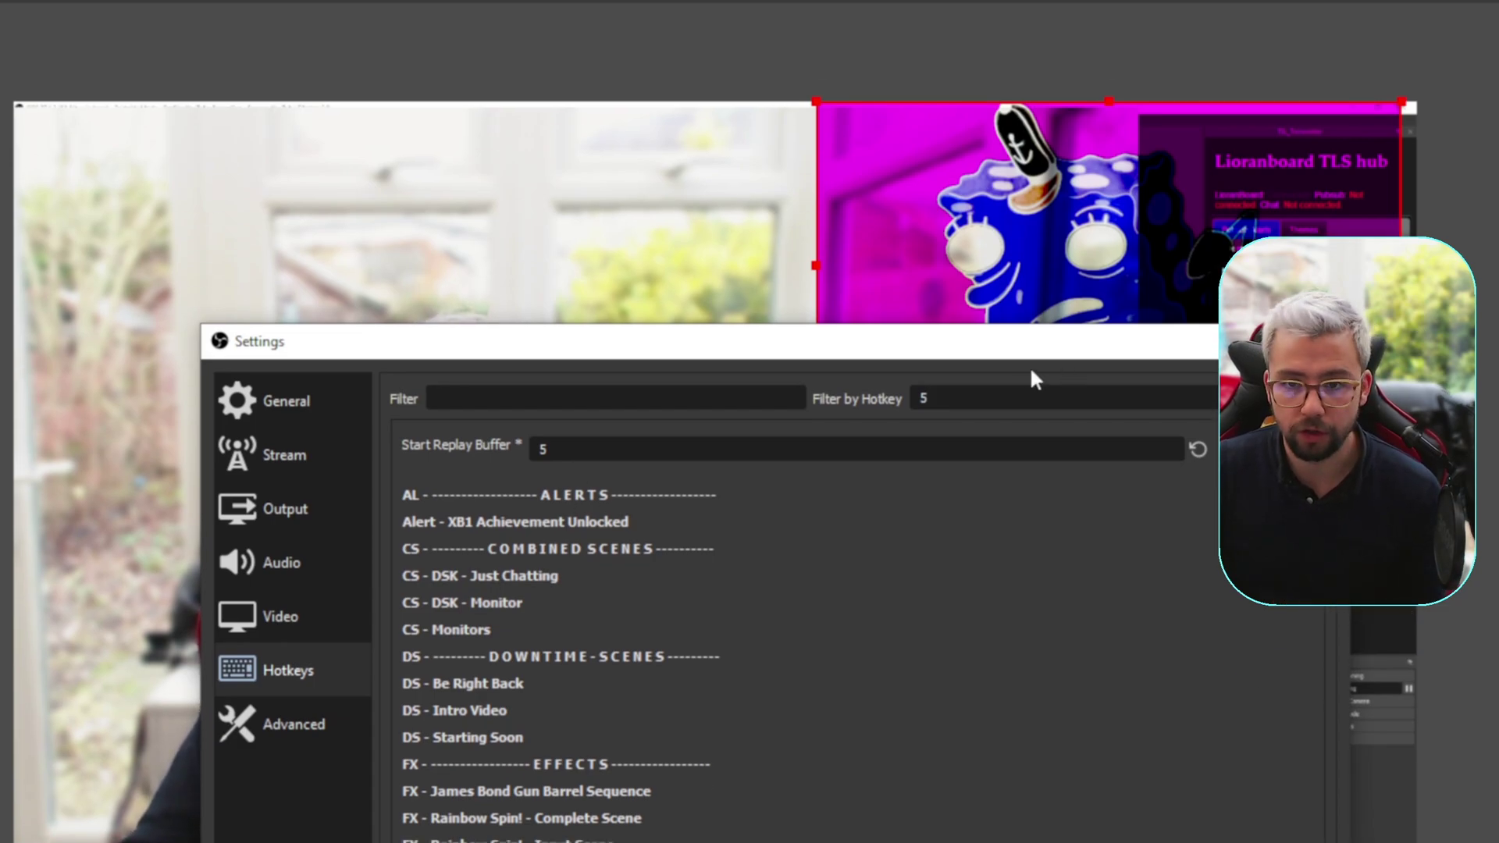
key("ctrl")
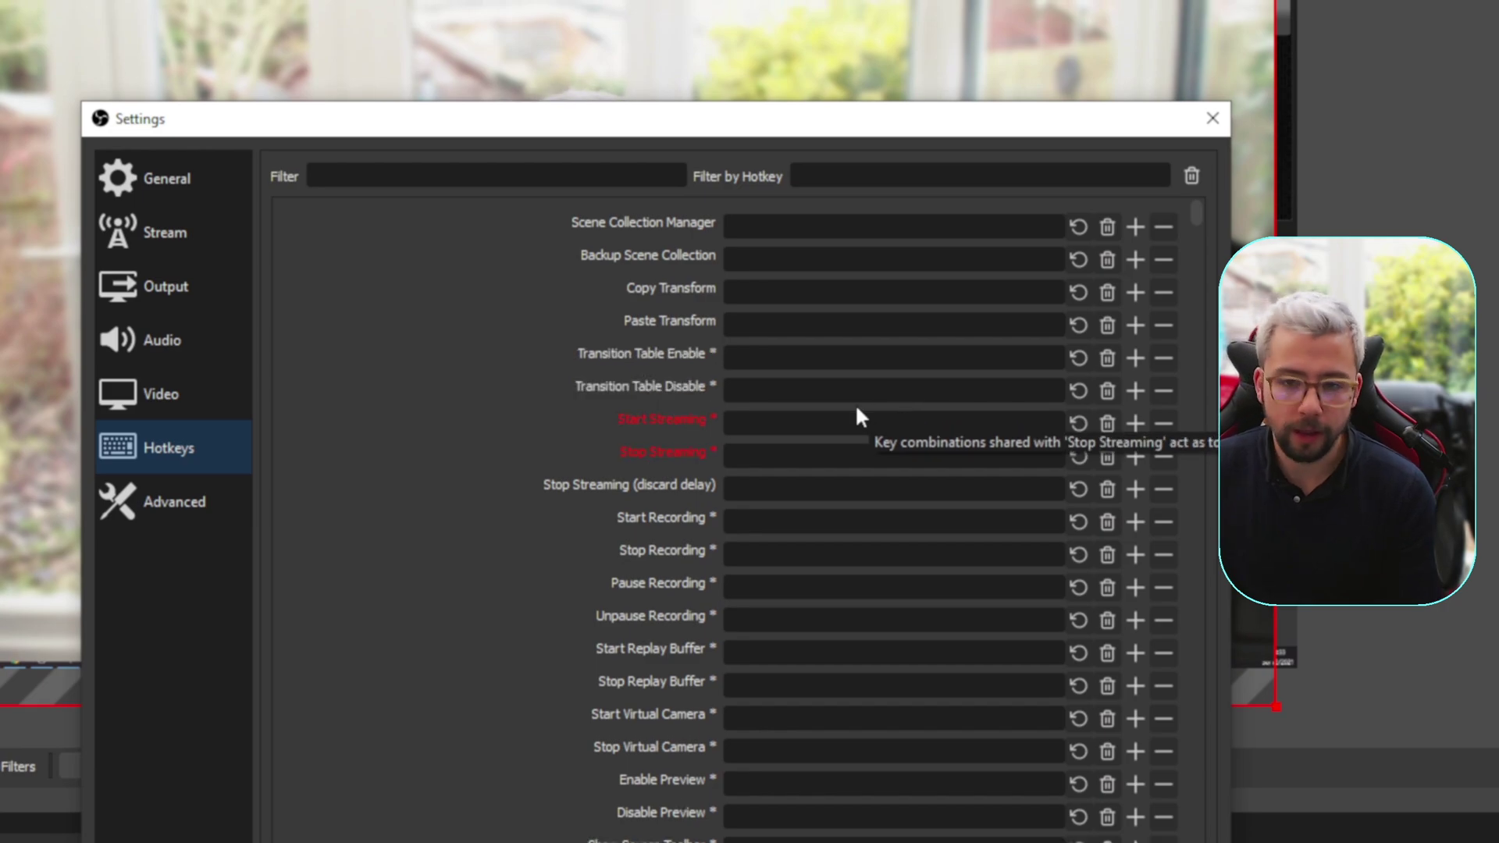
left_click(812, 430)
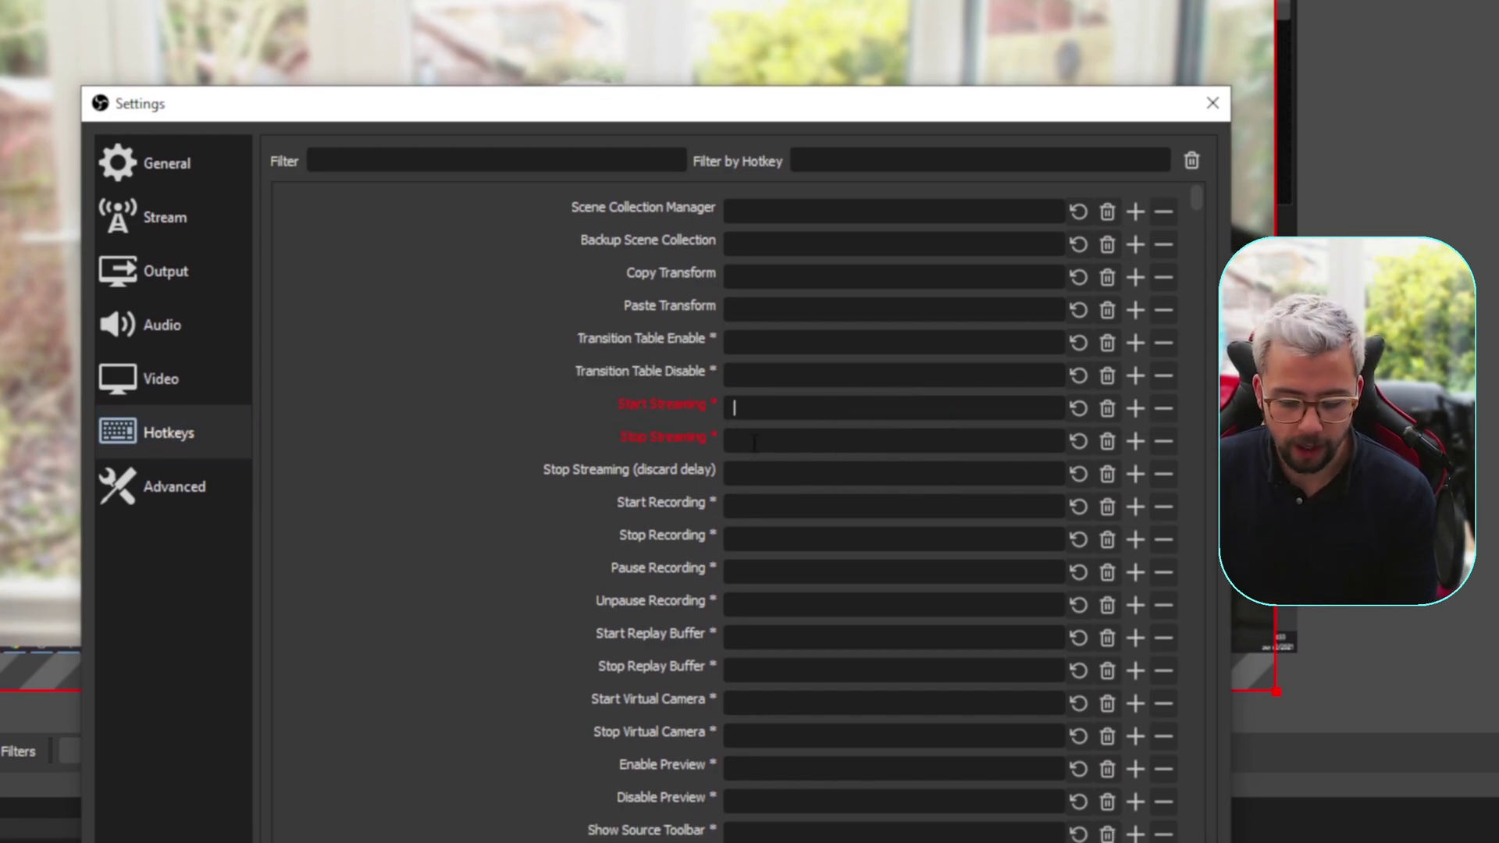
key("5")
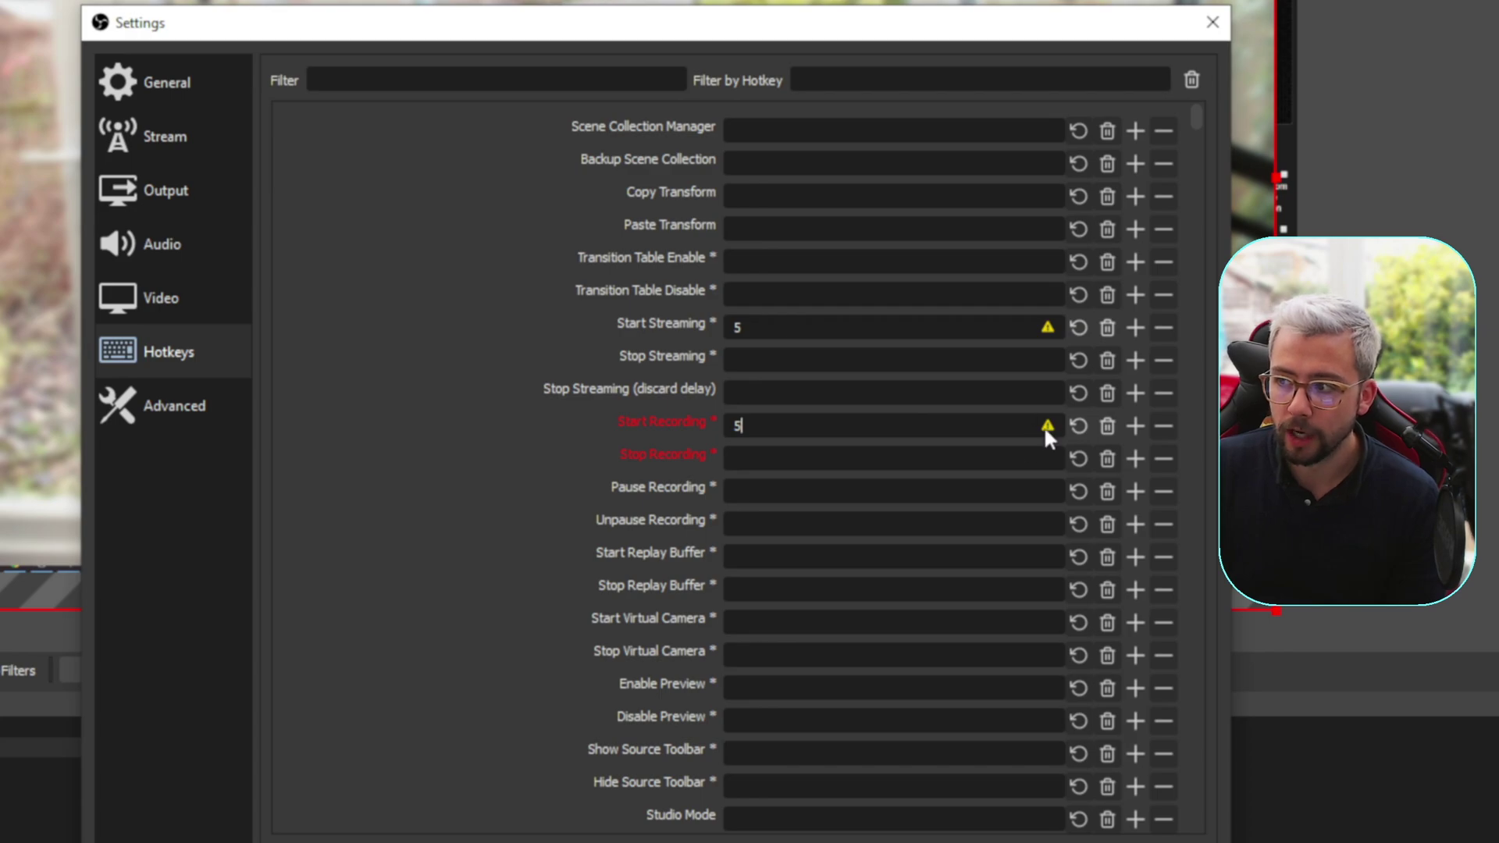
mouse_move(1047, 429)
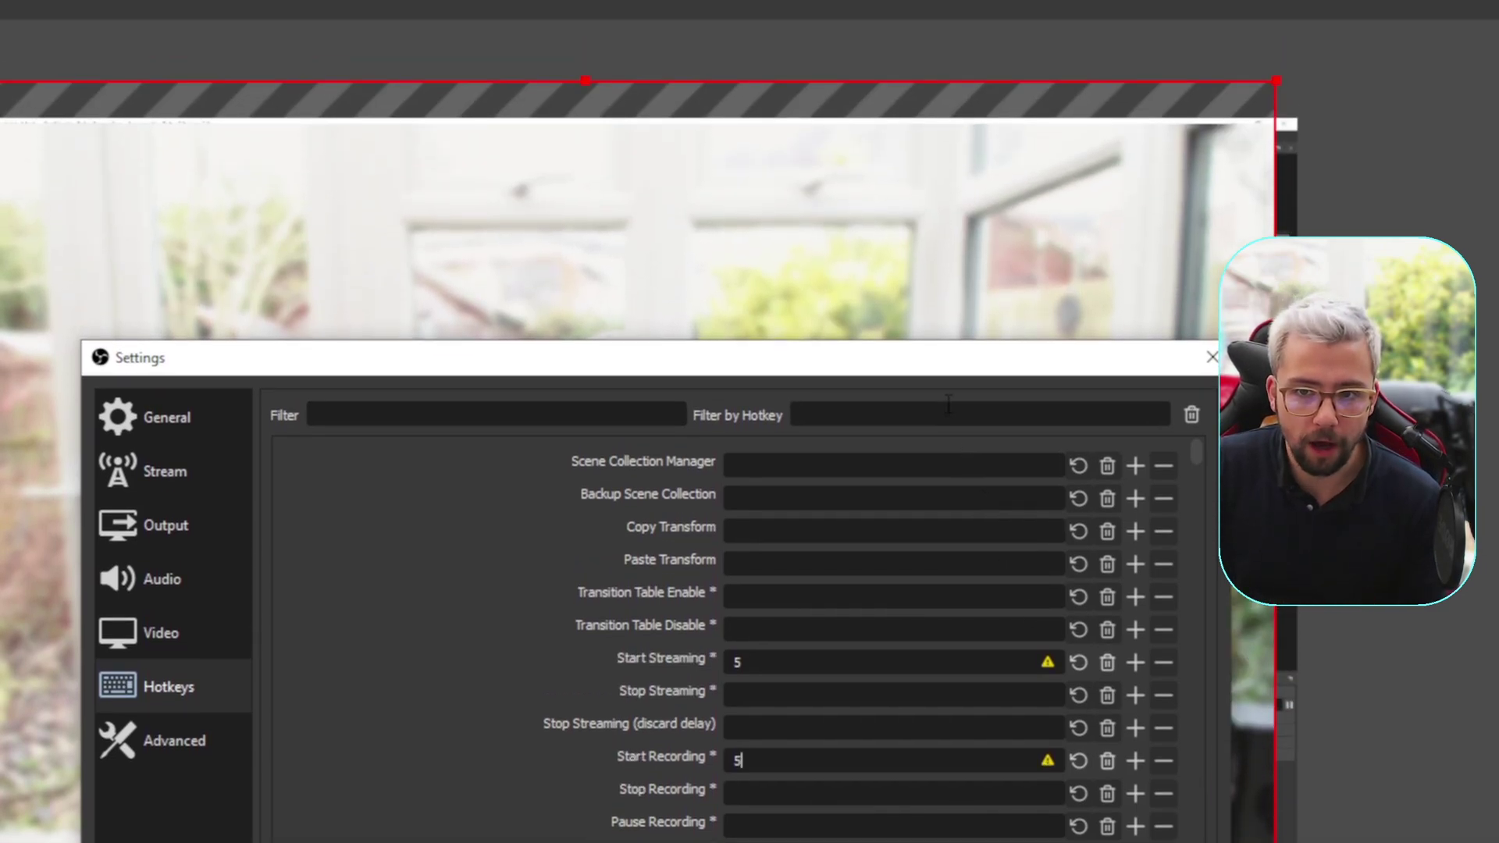
Filter by 5 again and delete the duplicate Start Recording hotkey.
left_click(946, 412)
key("5")
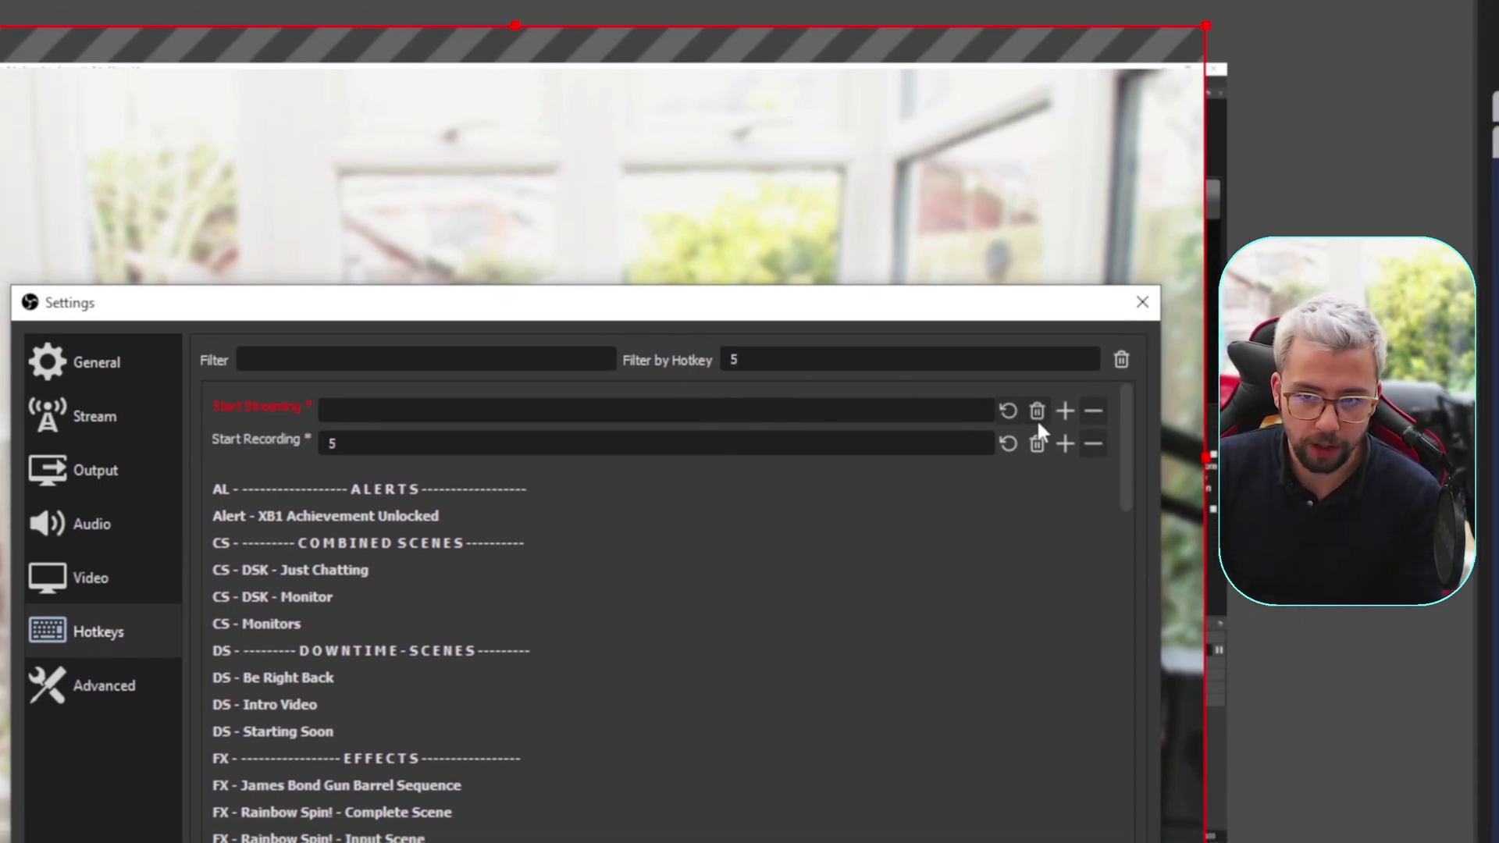
left_click(1037, 444)
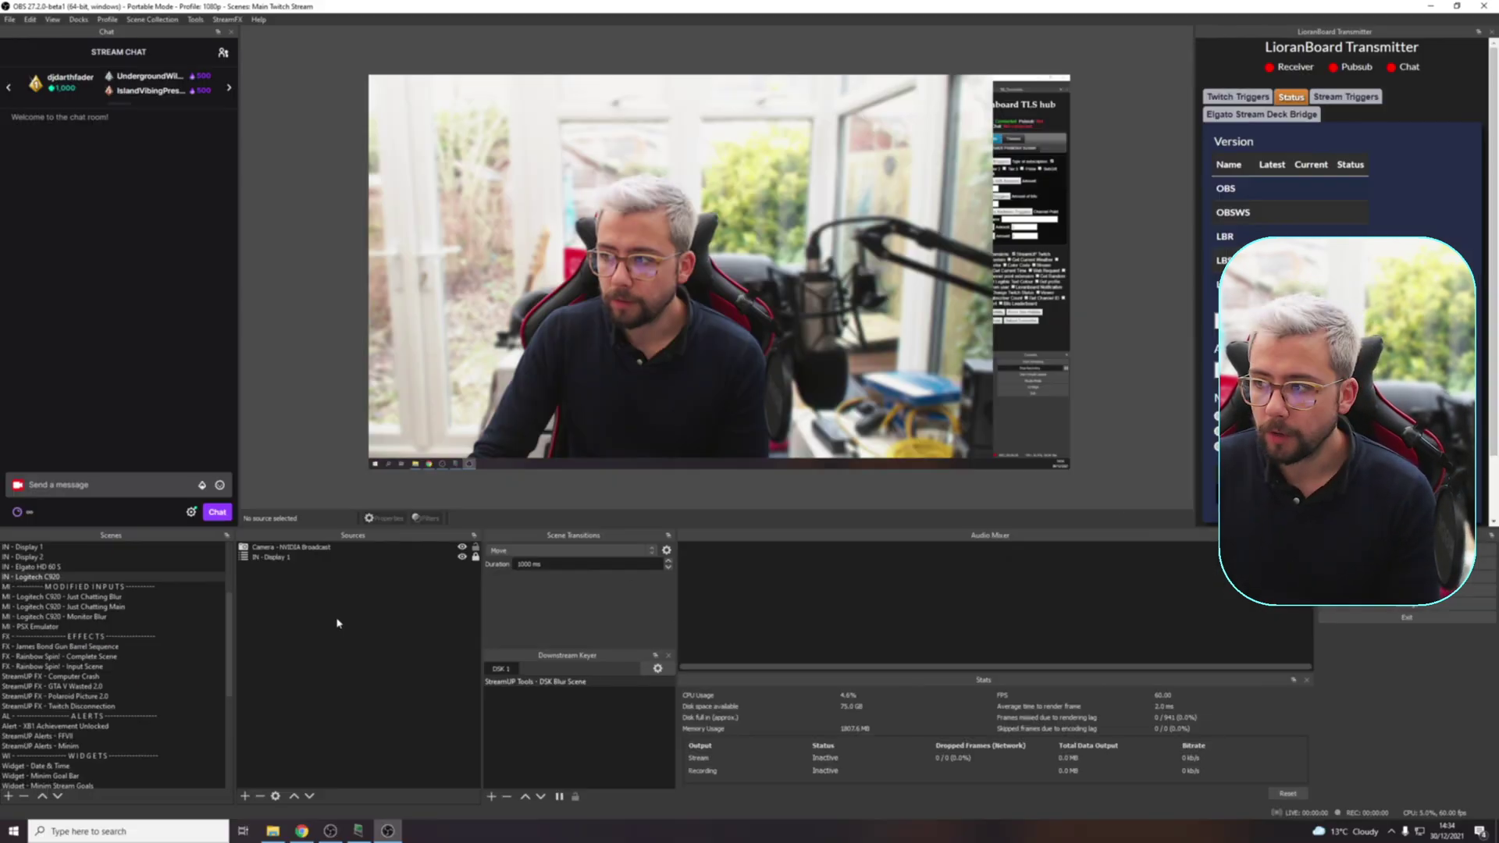
Add a Browser source named 1Browser and scroll through its properties.
right_click(322, 587)
mouse_move(390, 593)
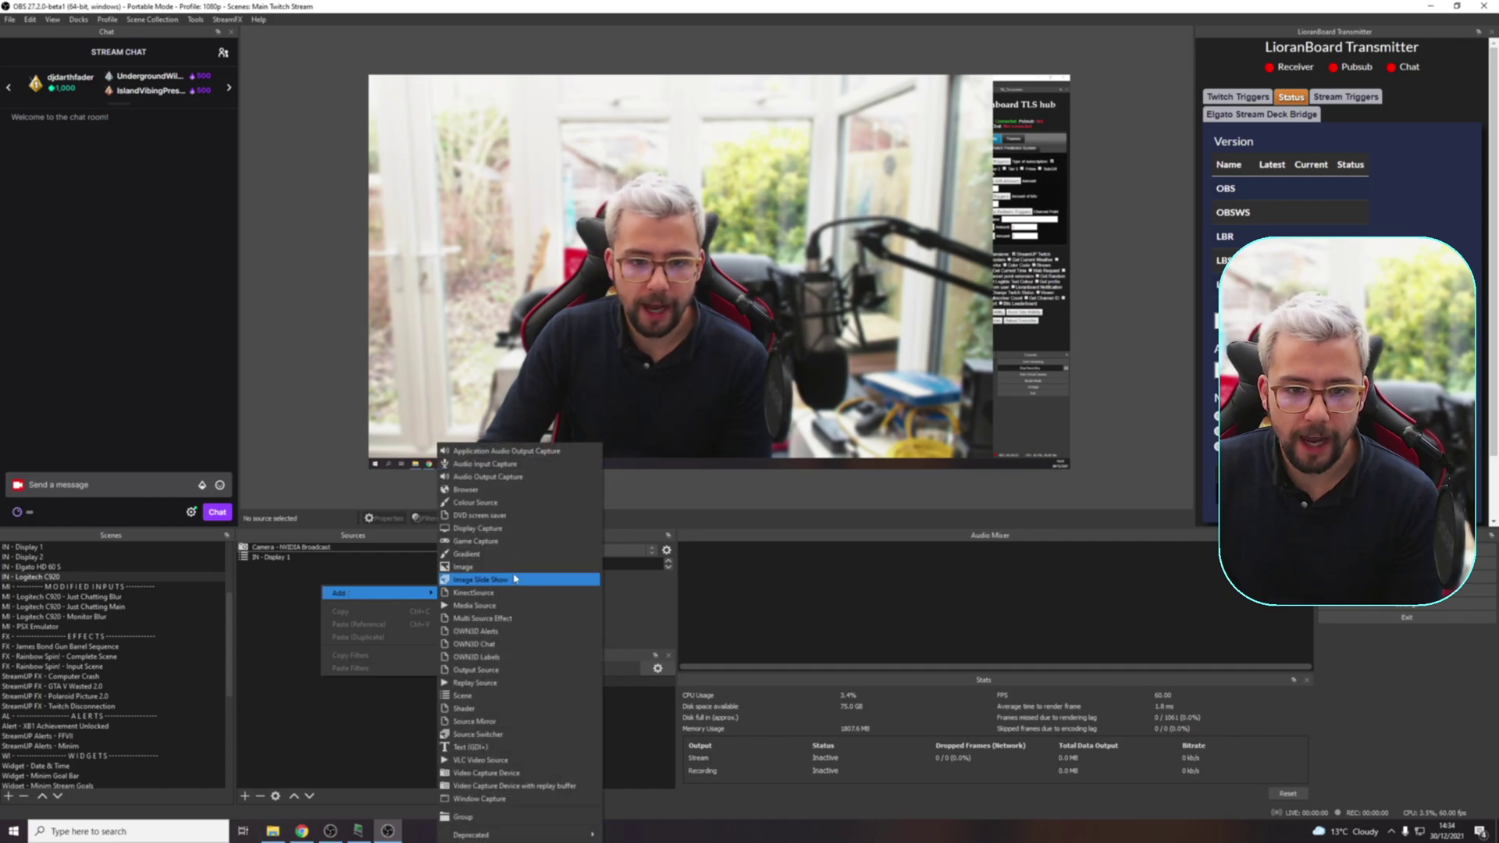
left_click(499, 490)
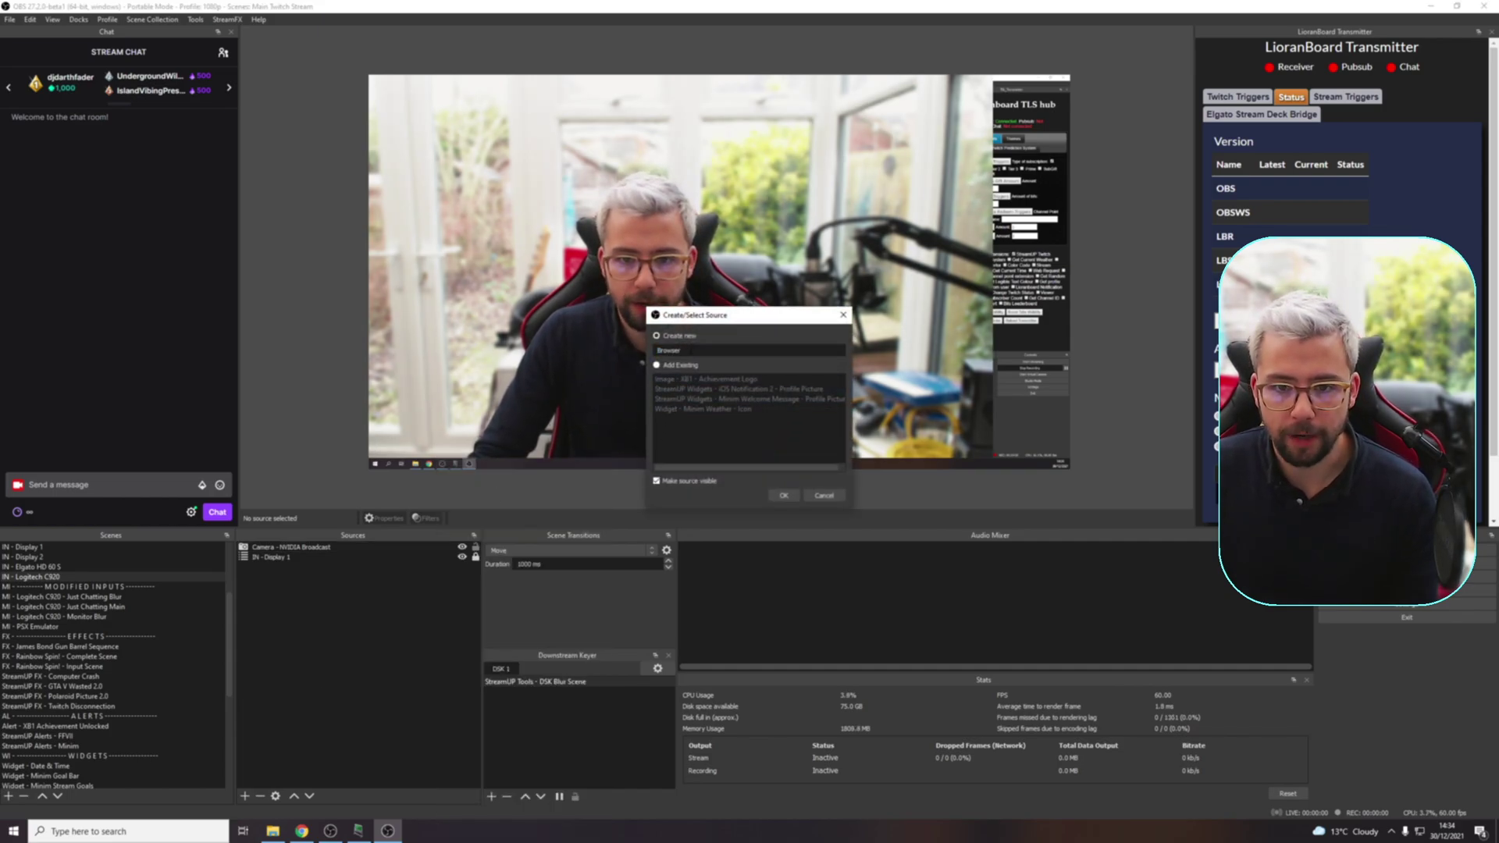
type("1Browser")
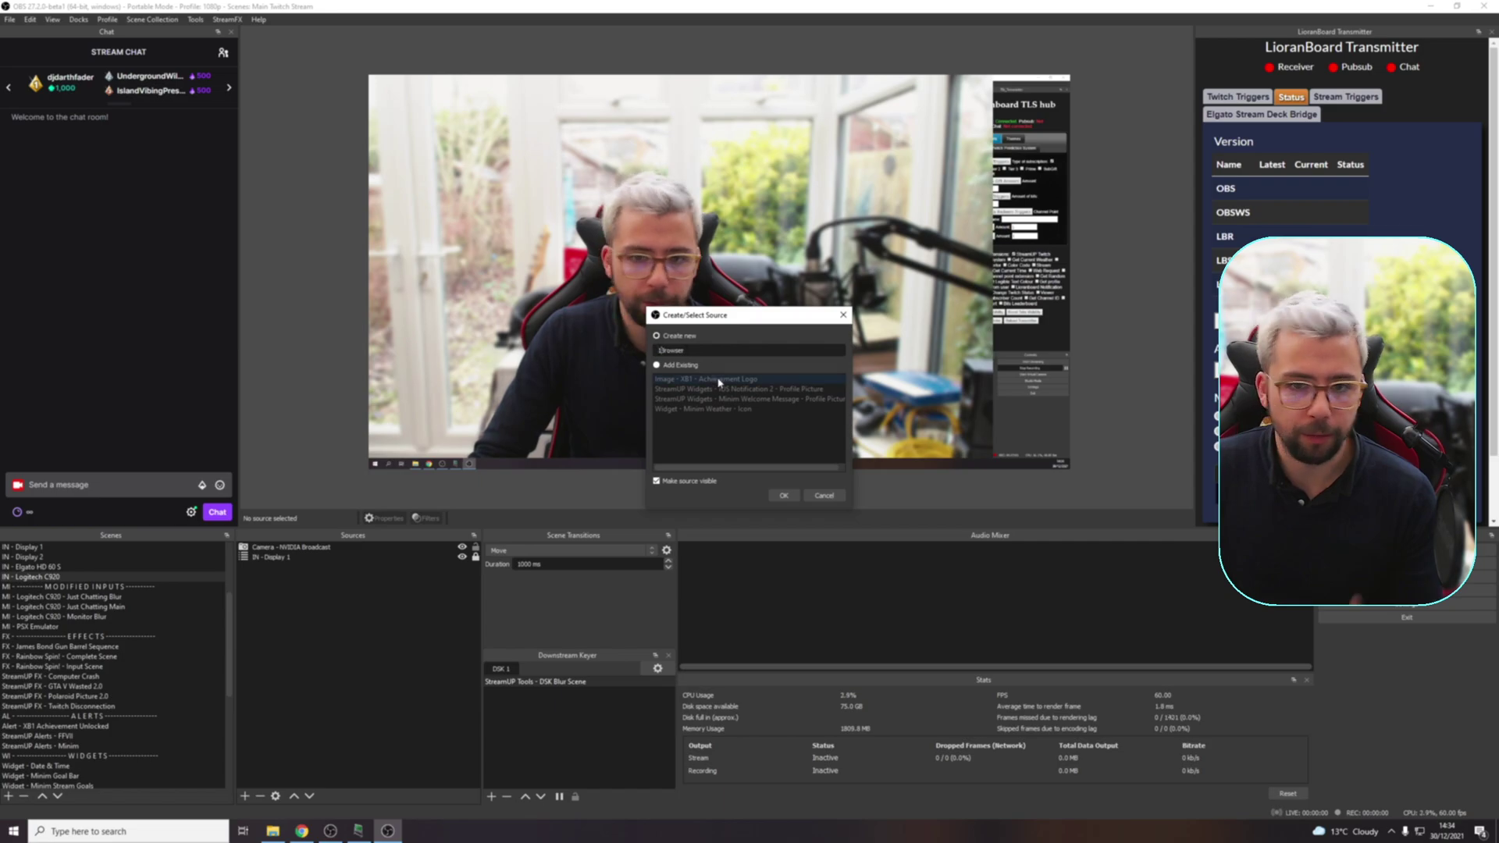
left_click(784, 495)
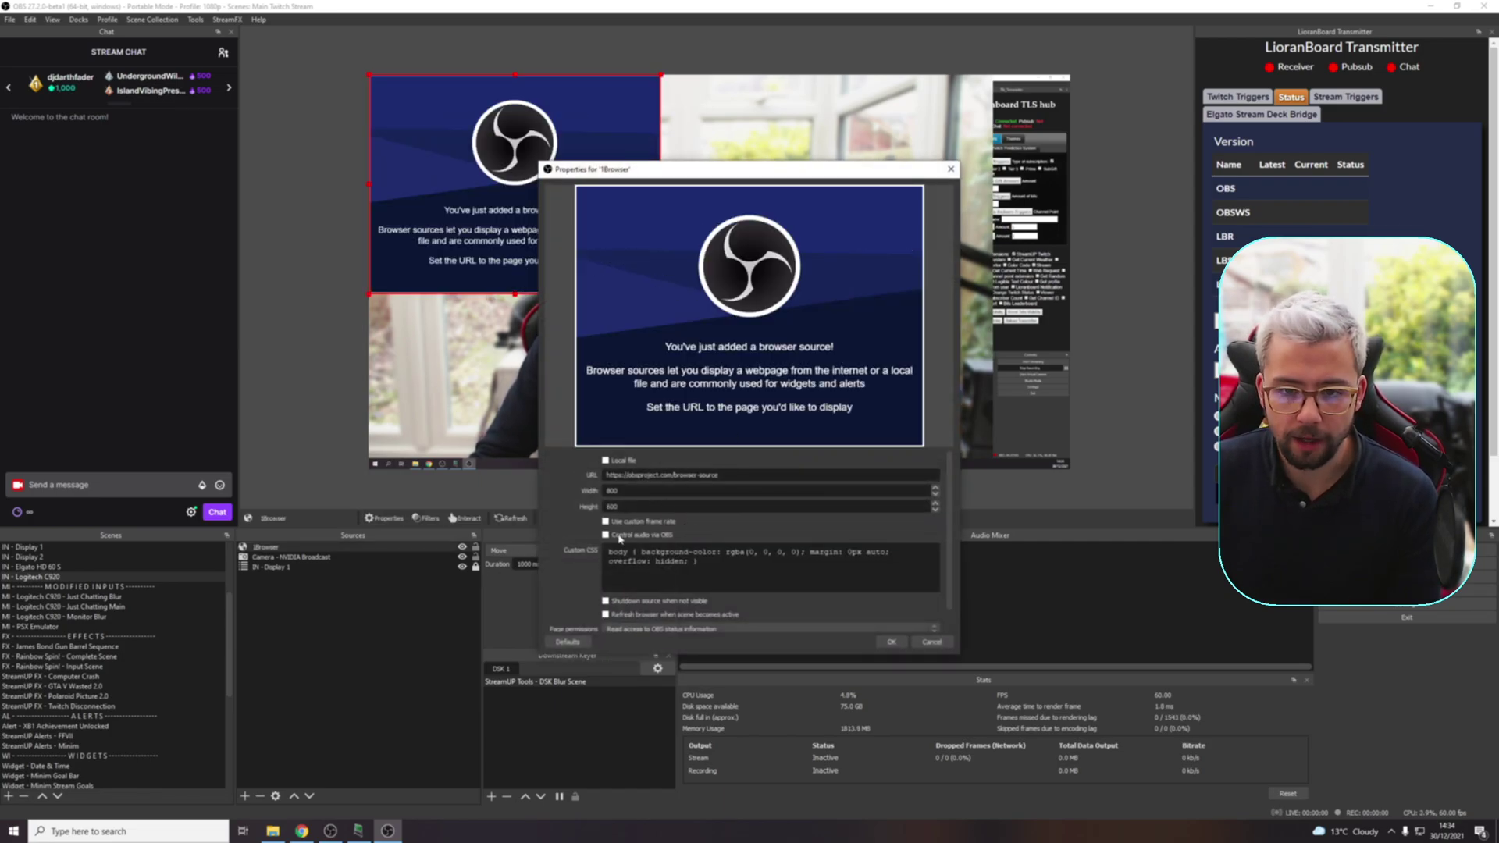
scroll(569, 554, "down", 1)
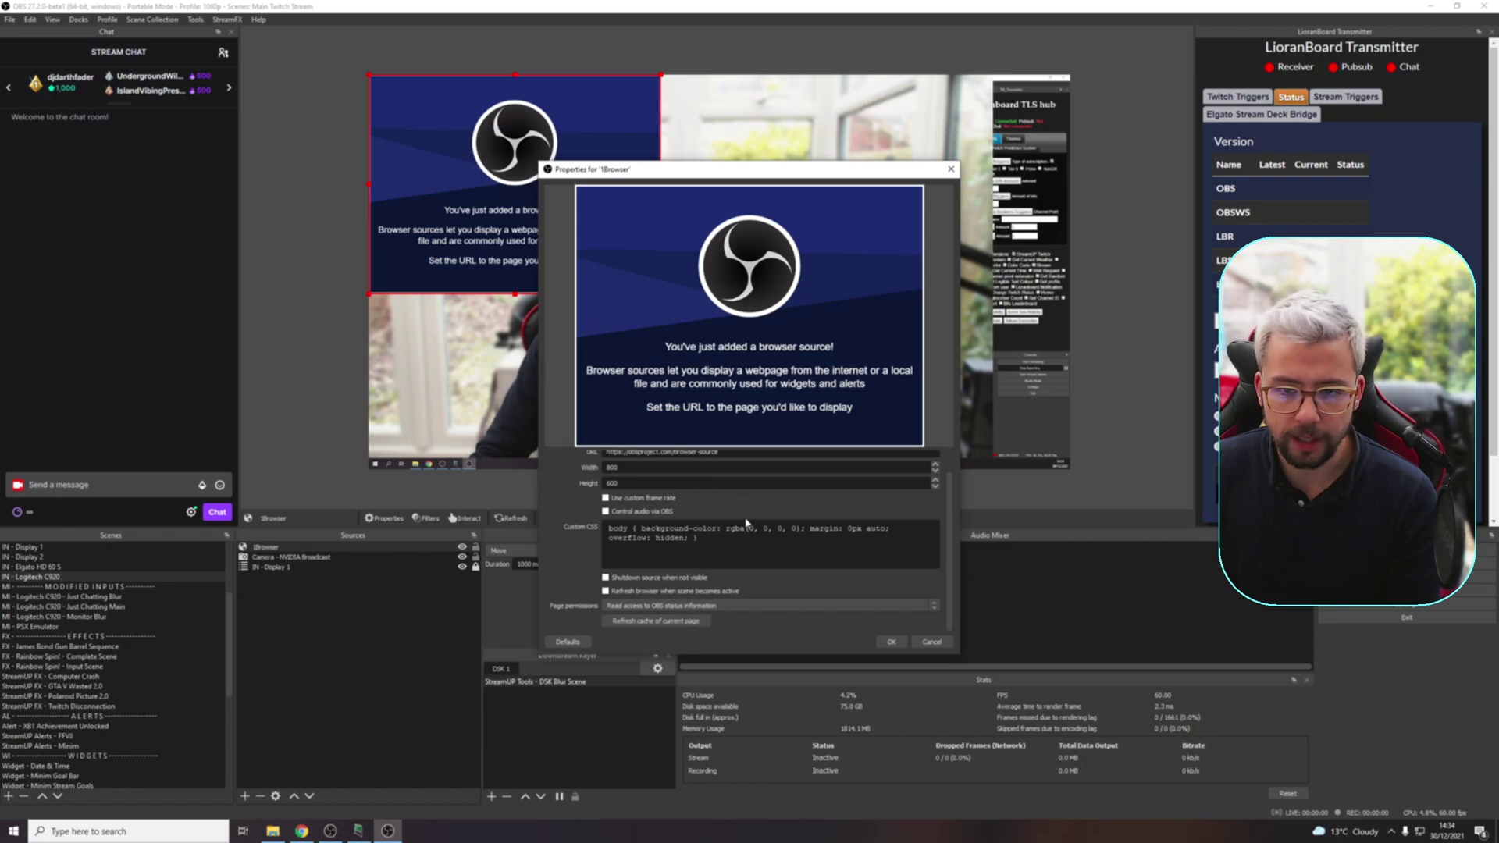
scroll(705, 527, "up", 1)
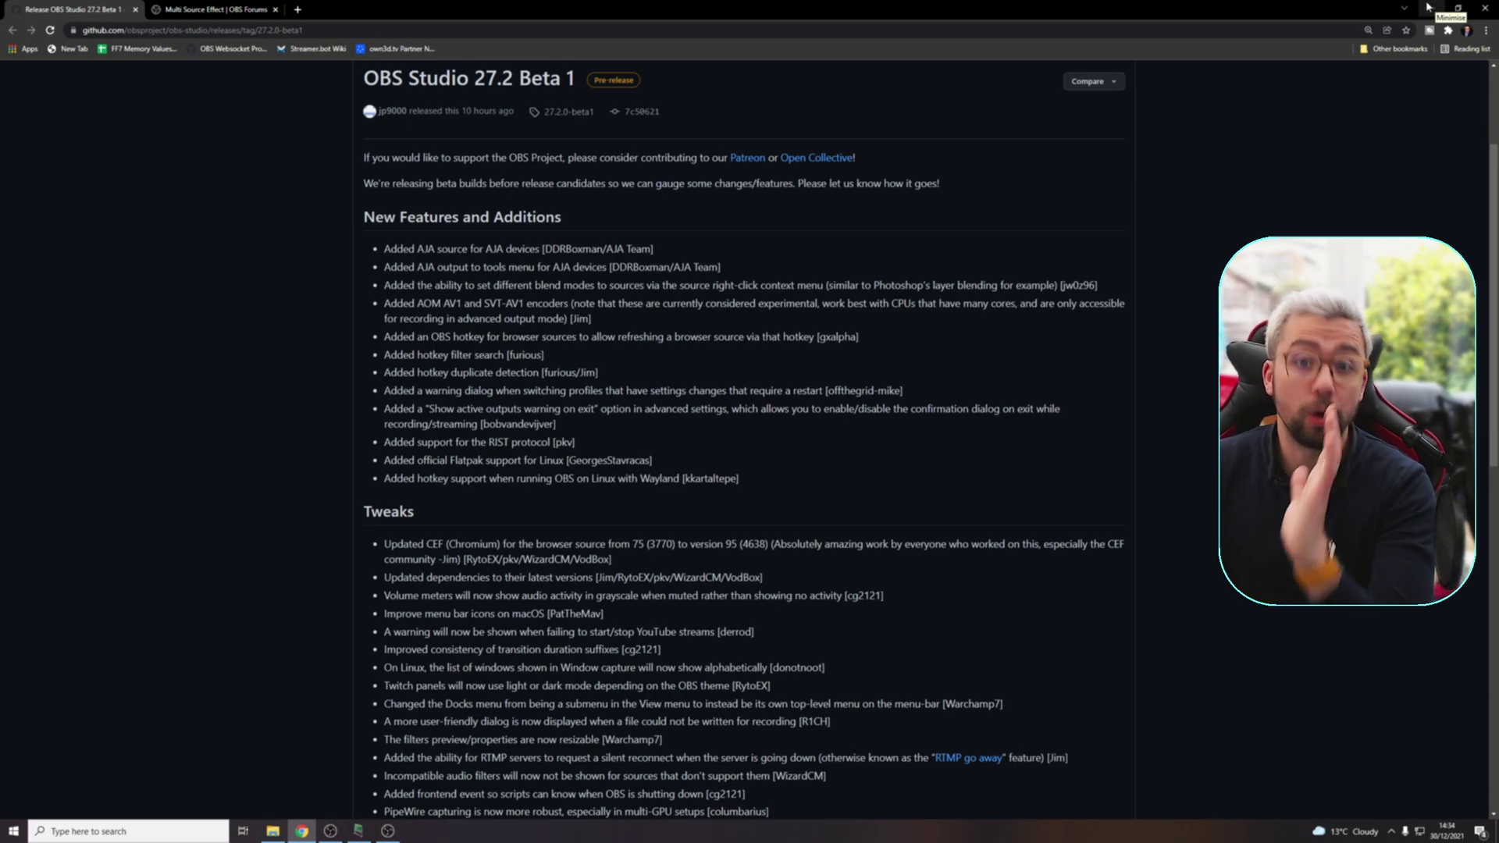
Return to OBS Studio, where the 1Browser properties dialog is waiting.
left_click(1428, 9)
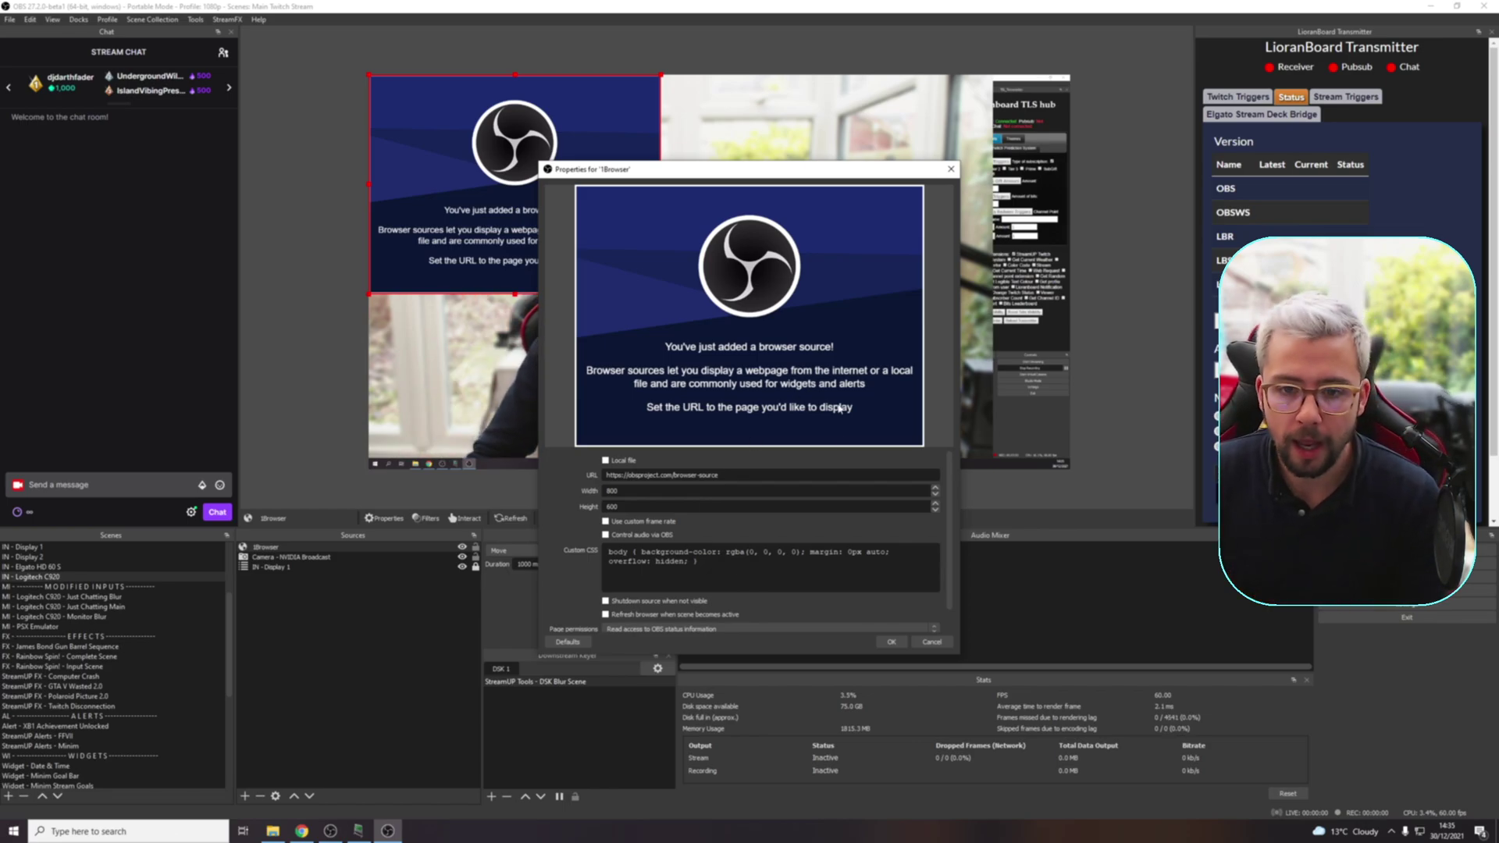
Confirm the 1Browser properties and open Settings on the Hotkeys page.
left_click(894, 642)
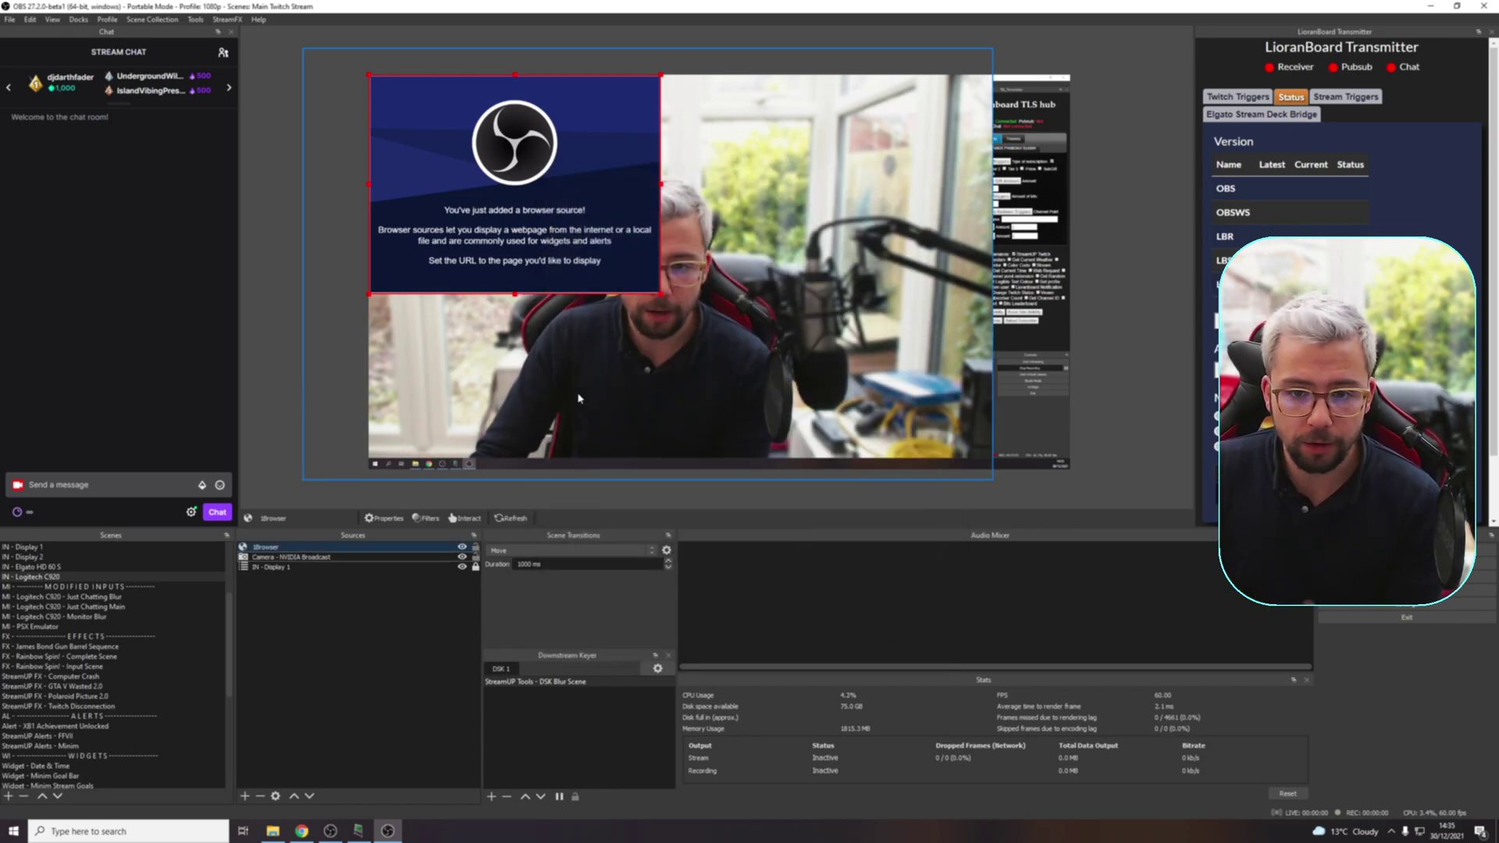
left_click(10, 19)
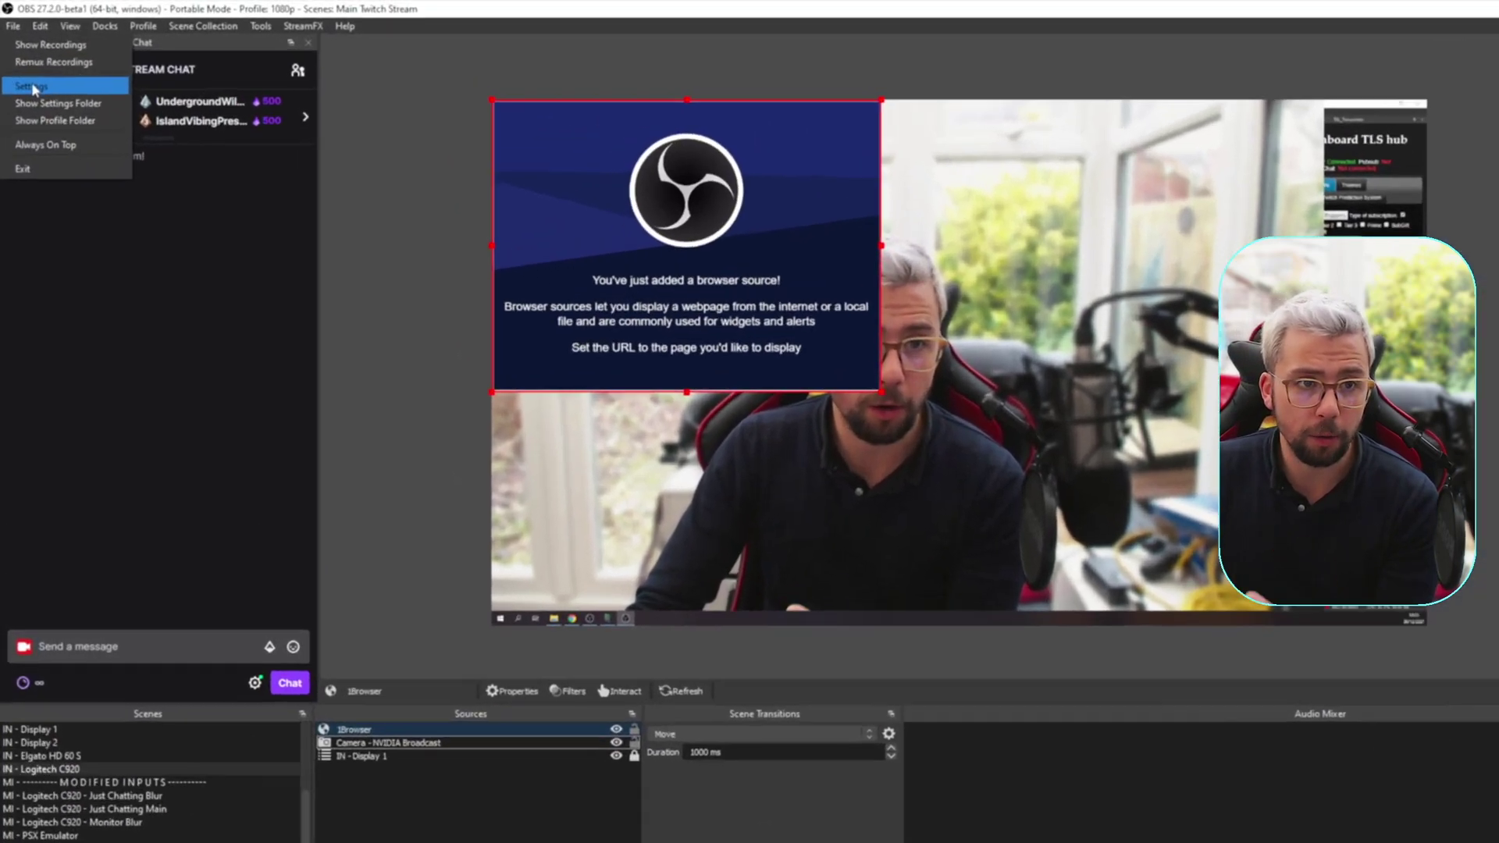
left_click(24, 65)
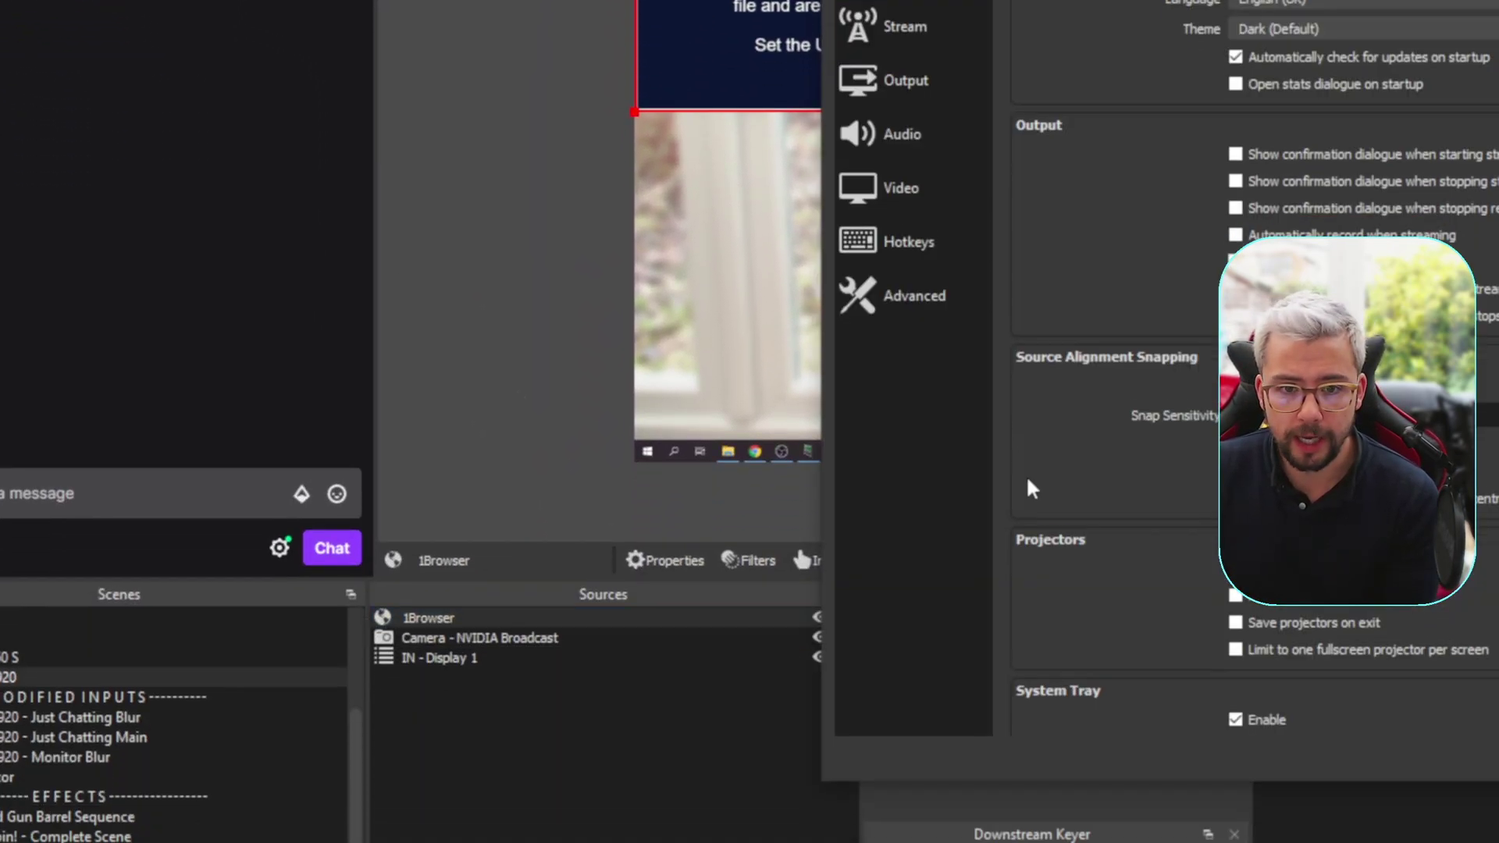
left_click(983, 533)
Assign hotkey 5 to 1Browser's 'Refresh cache of current page' and save the settings.
scroll(1114, 400, "down", 10)
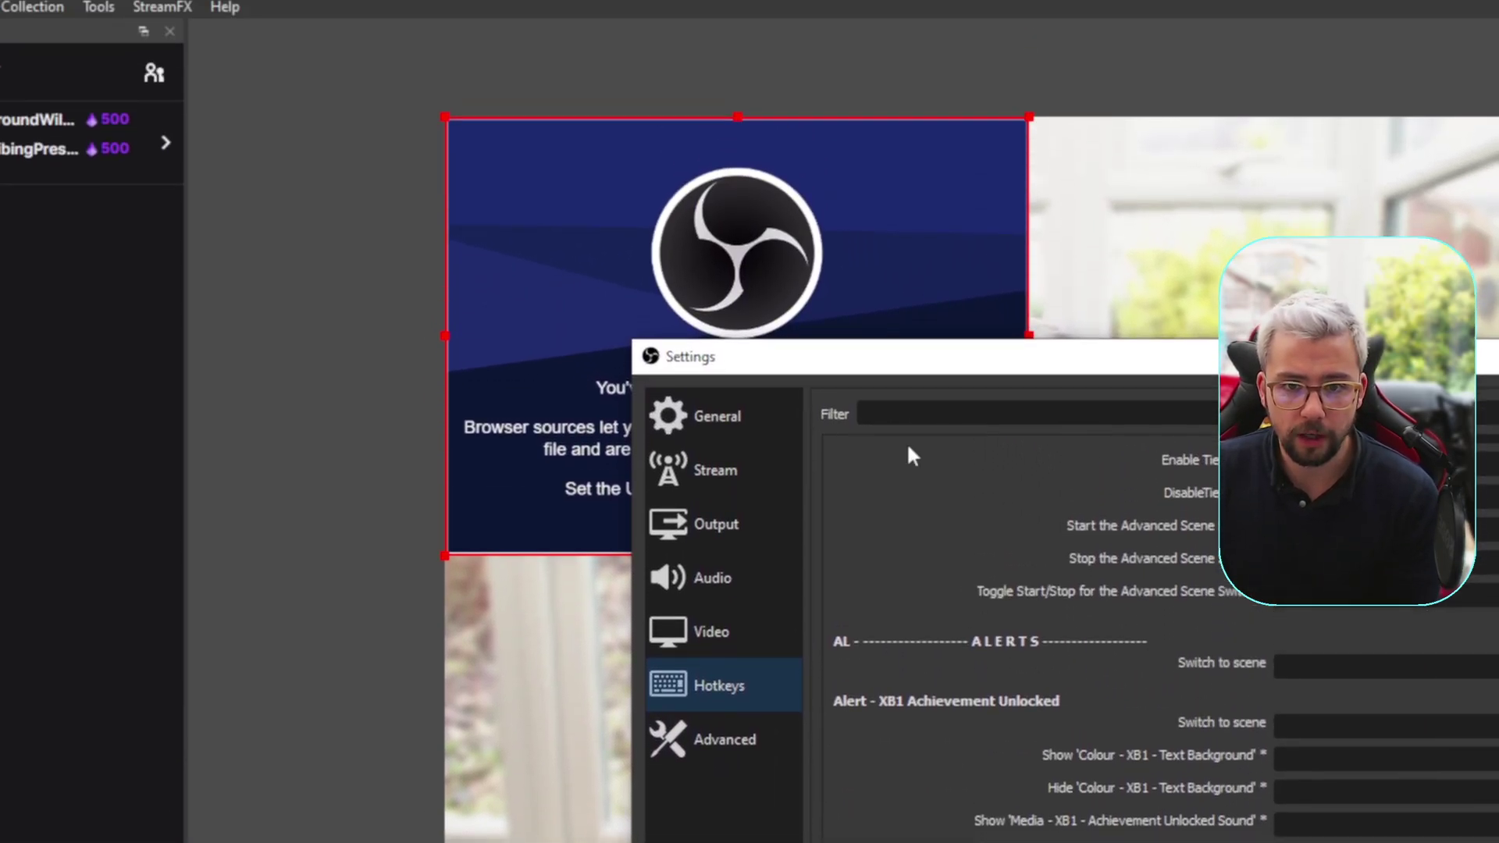
scroll(1113, 601, "down", 5)
scroll(1098, 442, "down", 15)
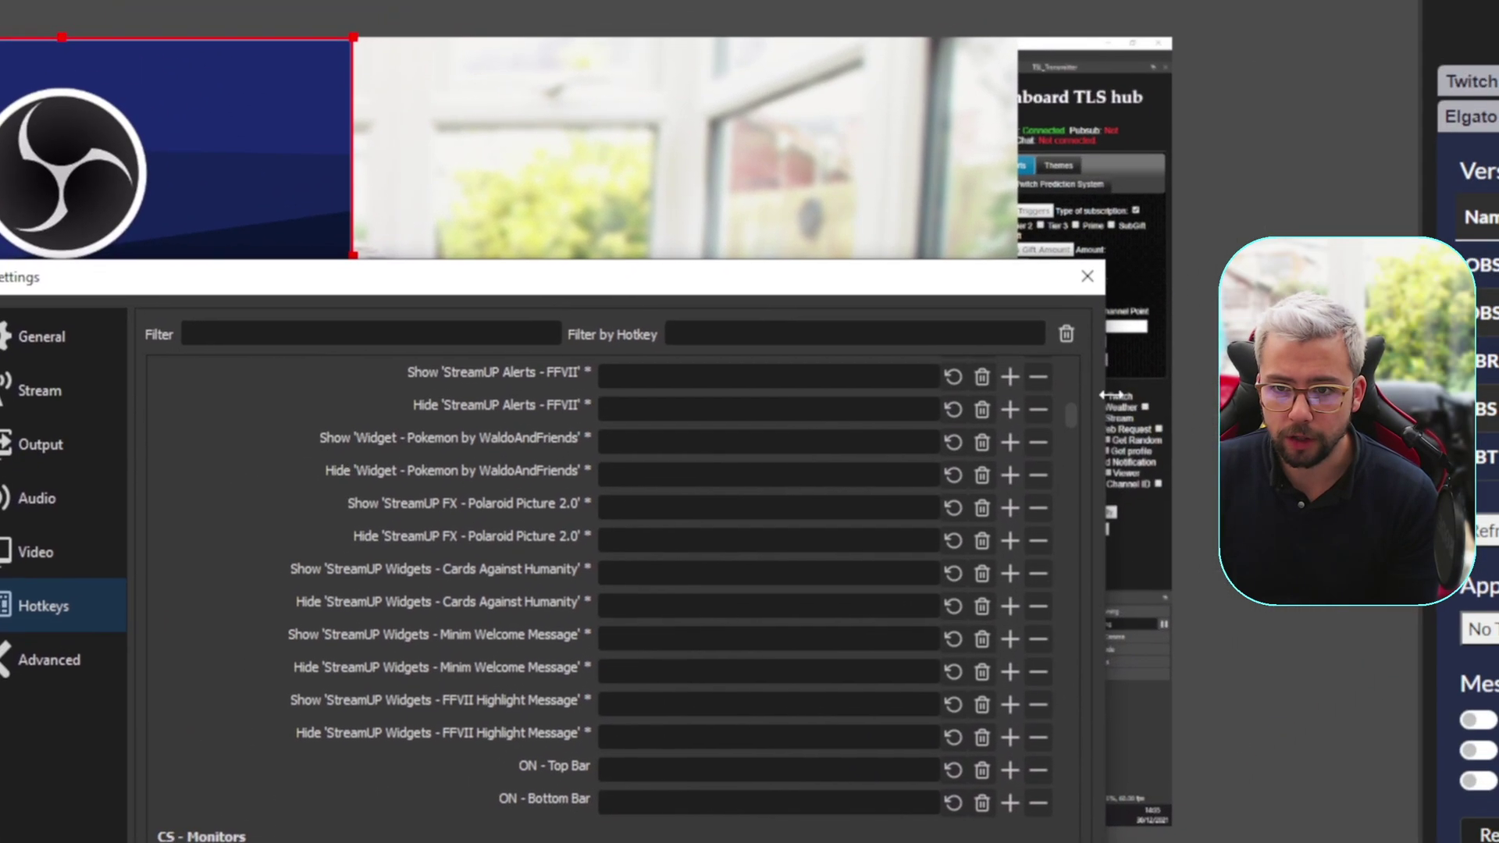
scroll(1210, 448, "down", 10)
scroll(1058, 500, "down", 20)
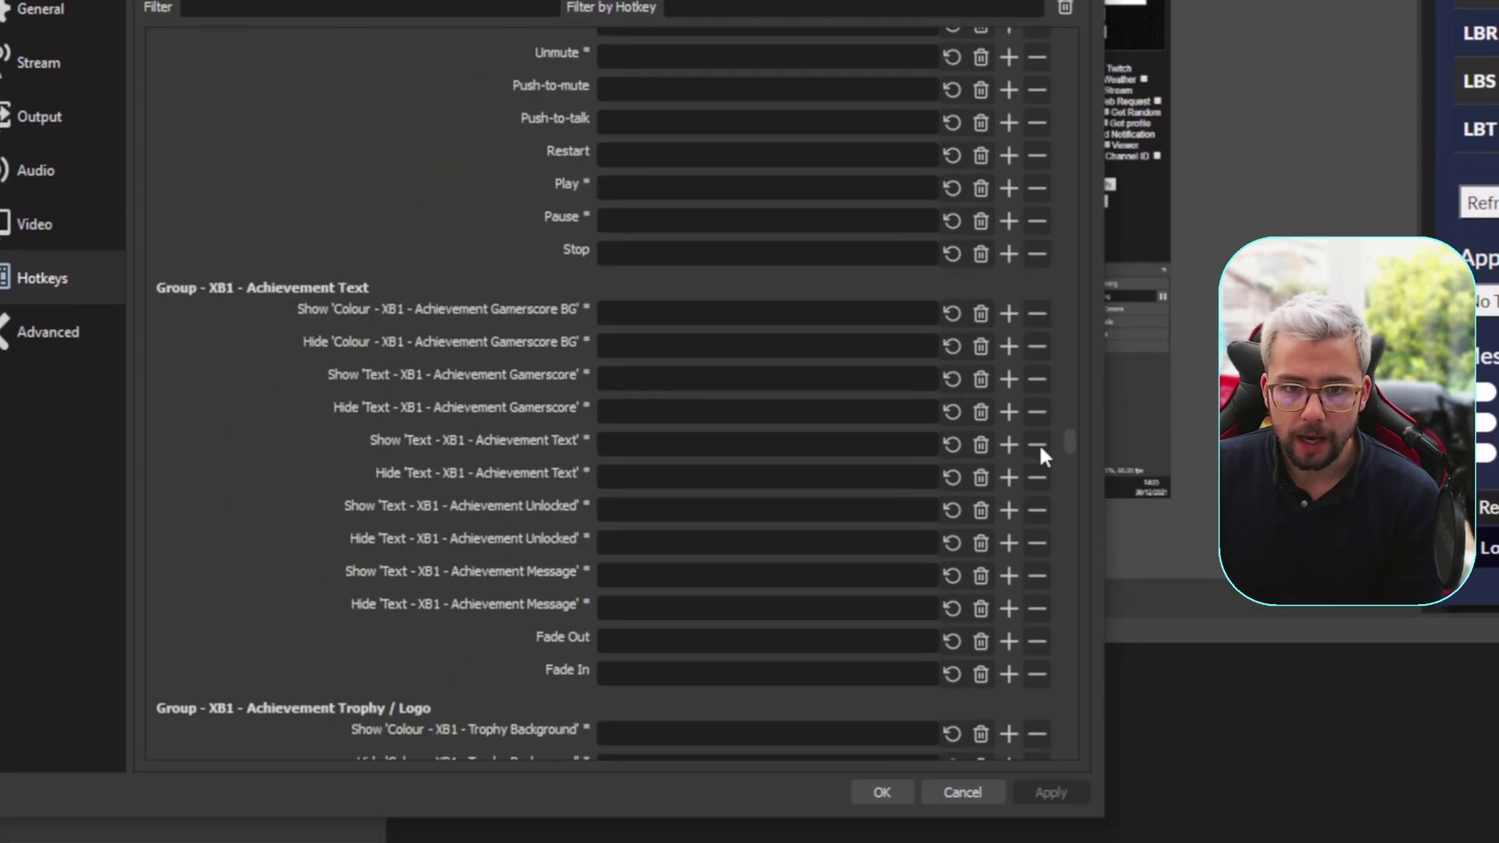
scroll(1039, 444, "up", 15)
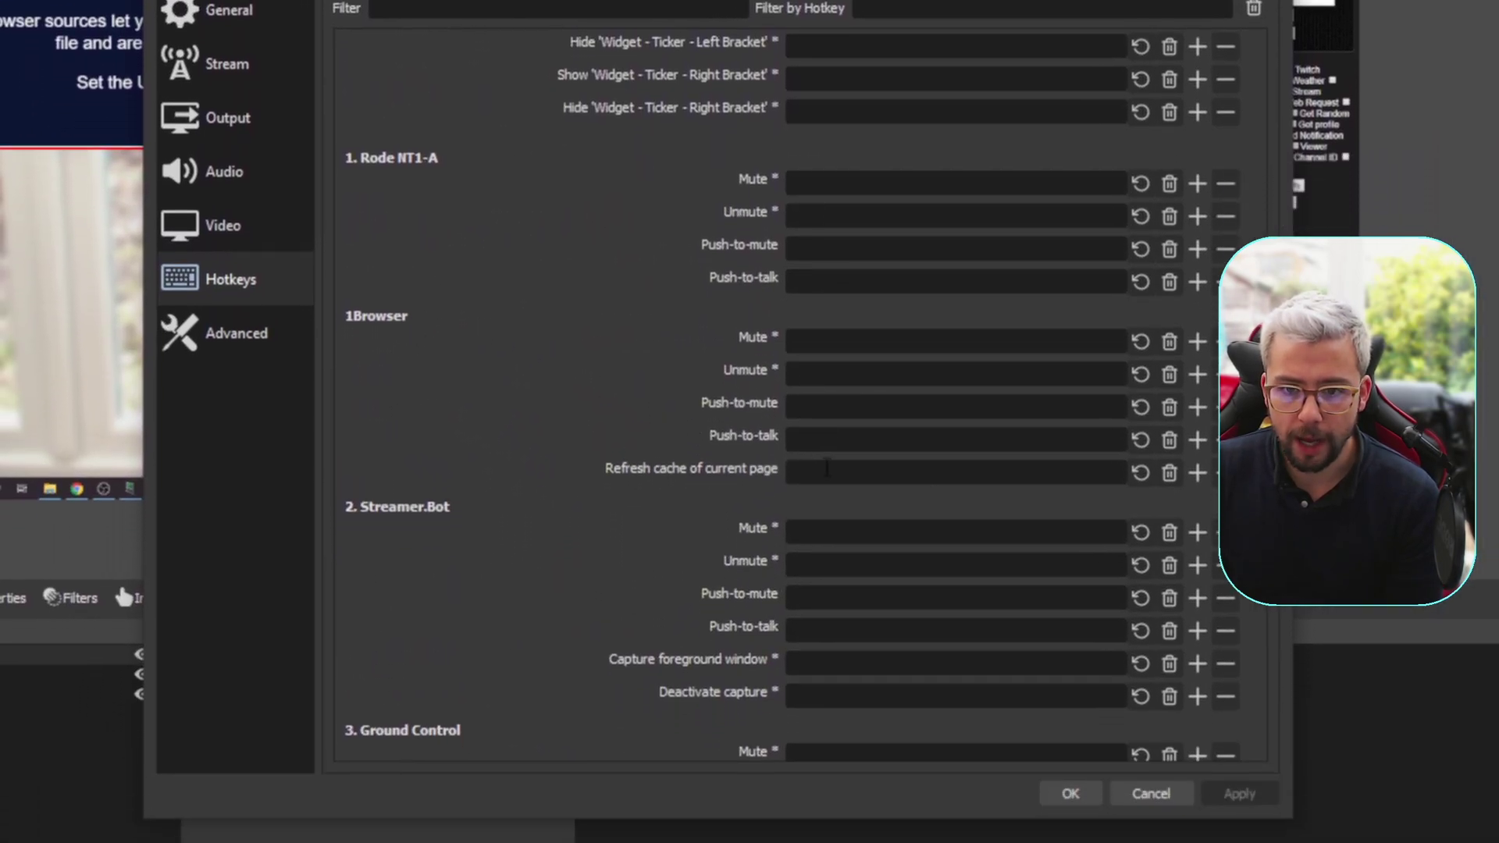
left_click(781, 542)
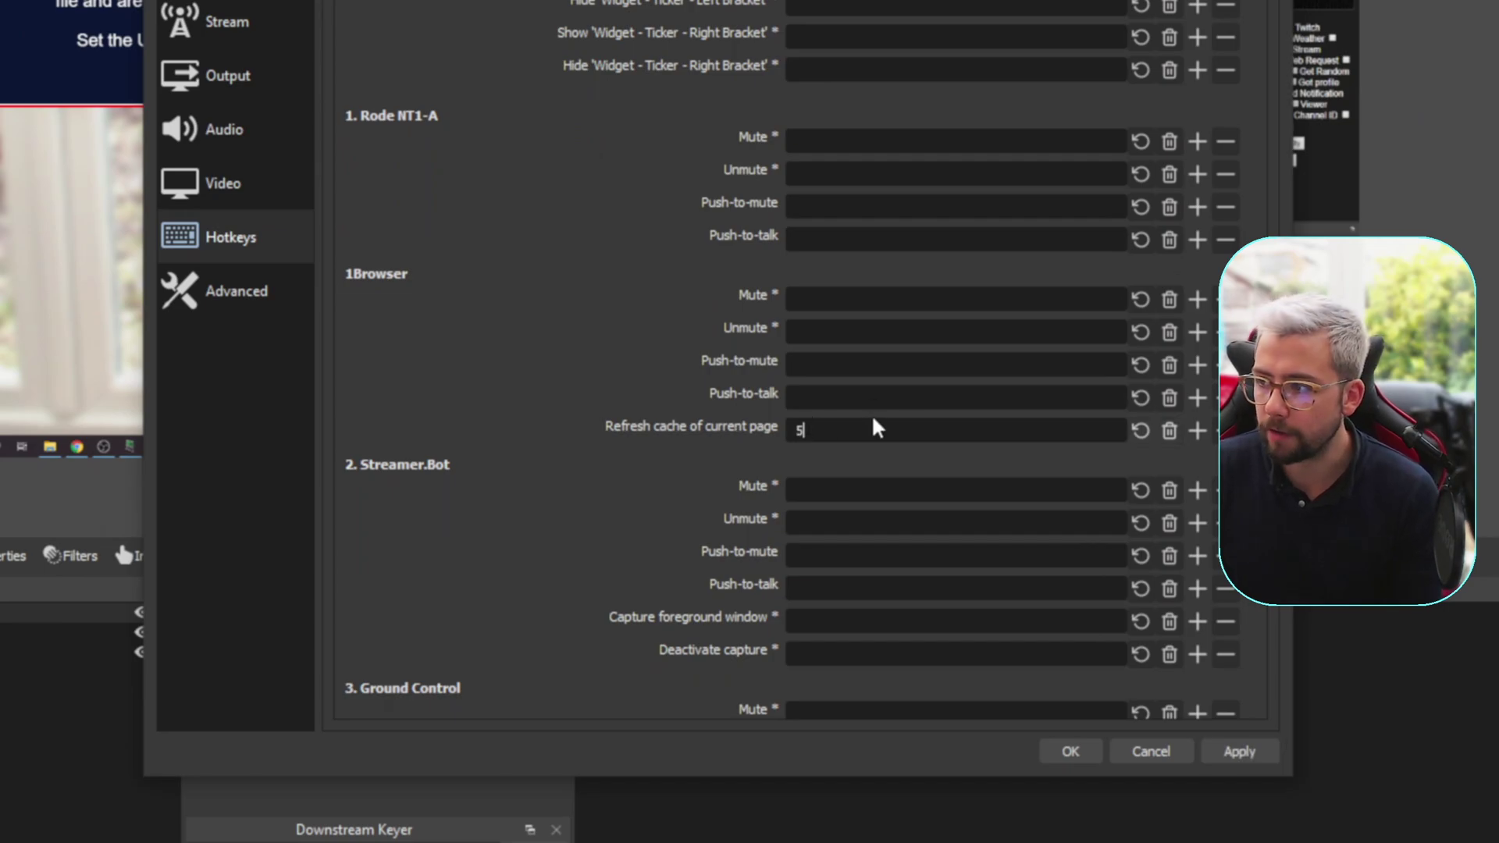
type("5")
left_click(1071, 751)
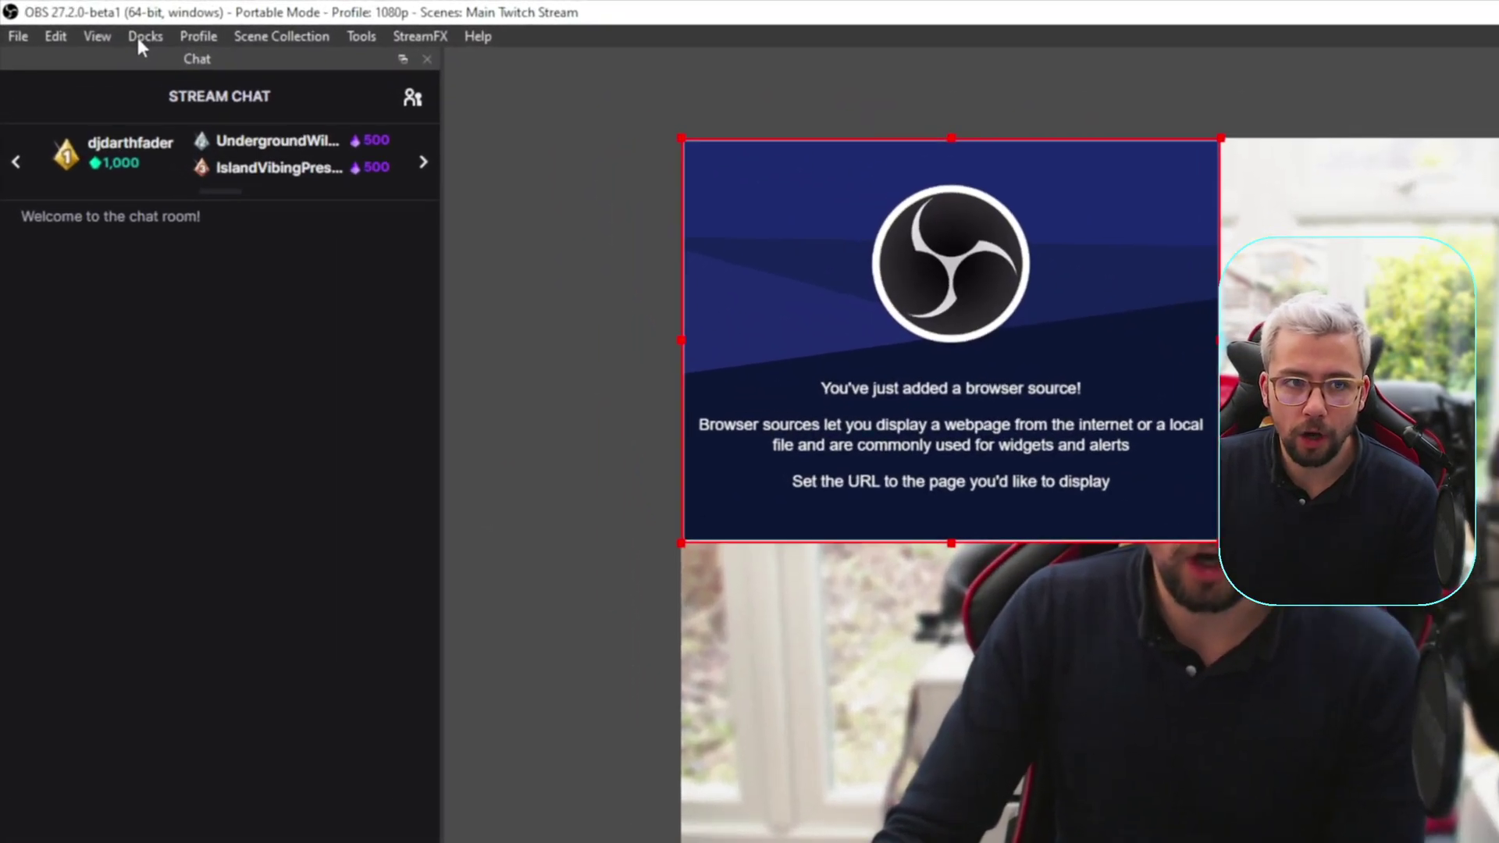
left_click(78, 20)
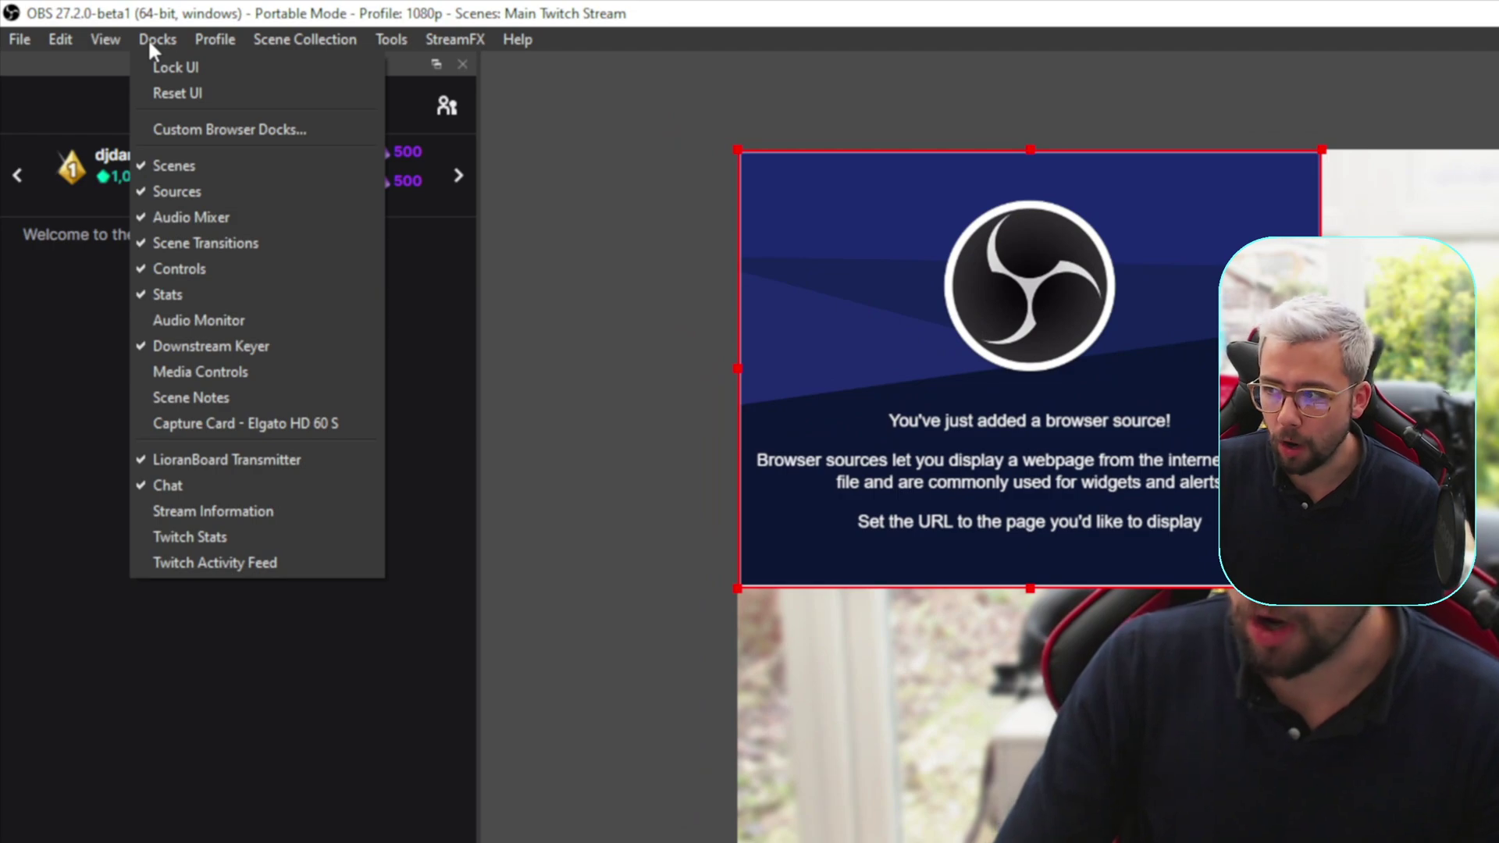
mouse_move(113, 39)
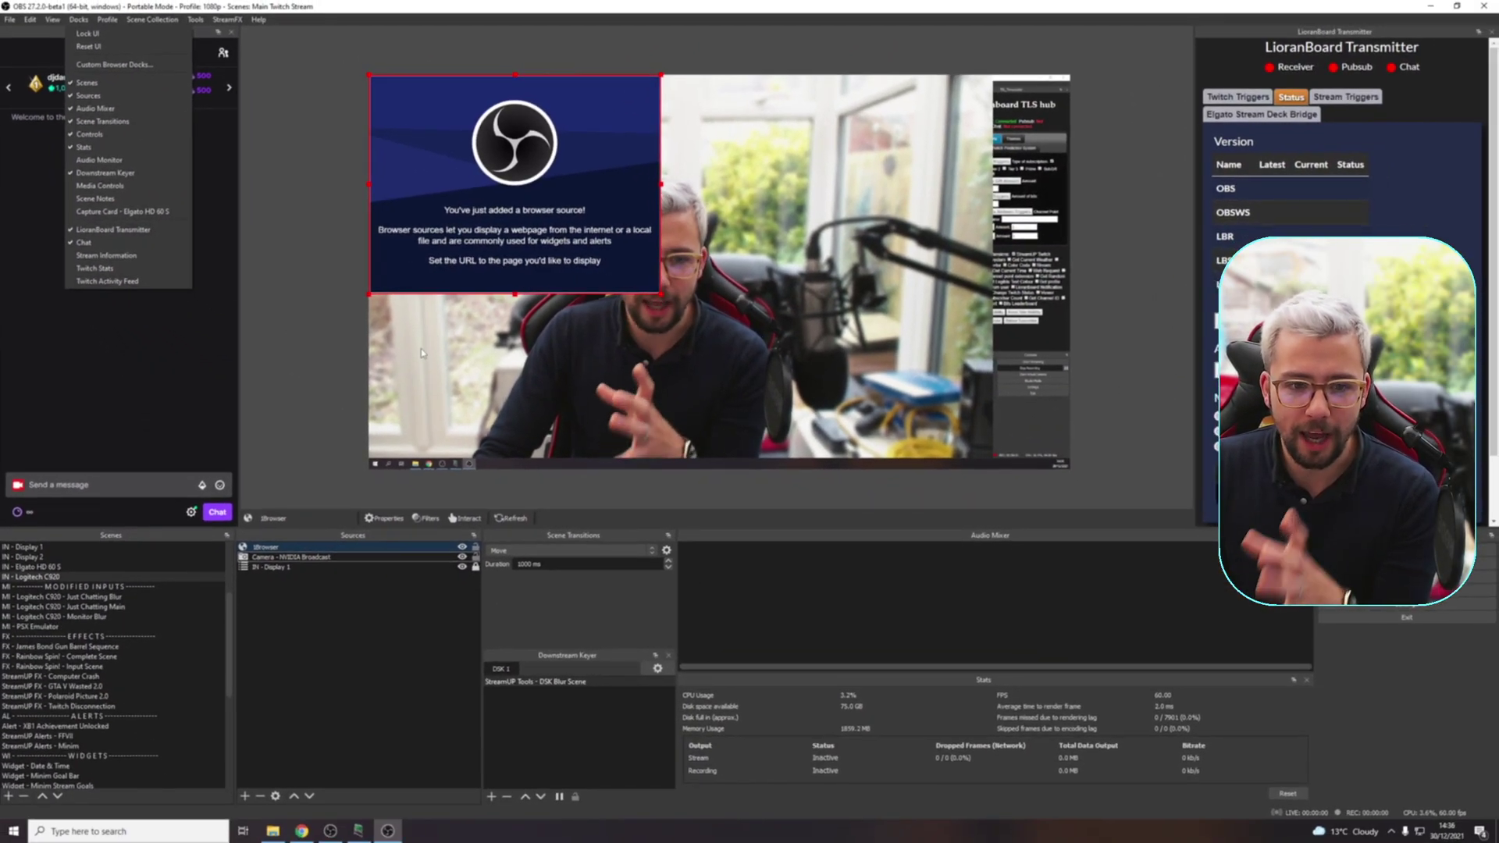
Step through the Just Chatting Main camera and Monitor Blur scenes to PS - Just Chatting.
left_click(74, 607)
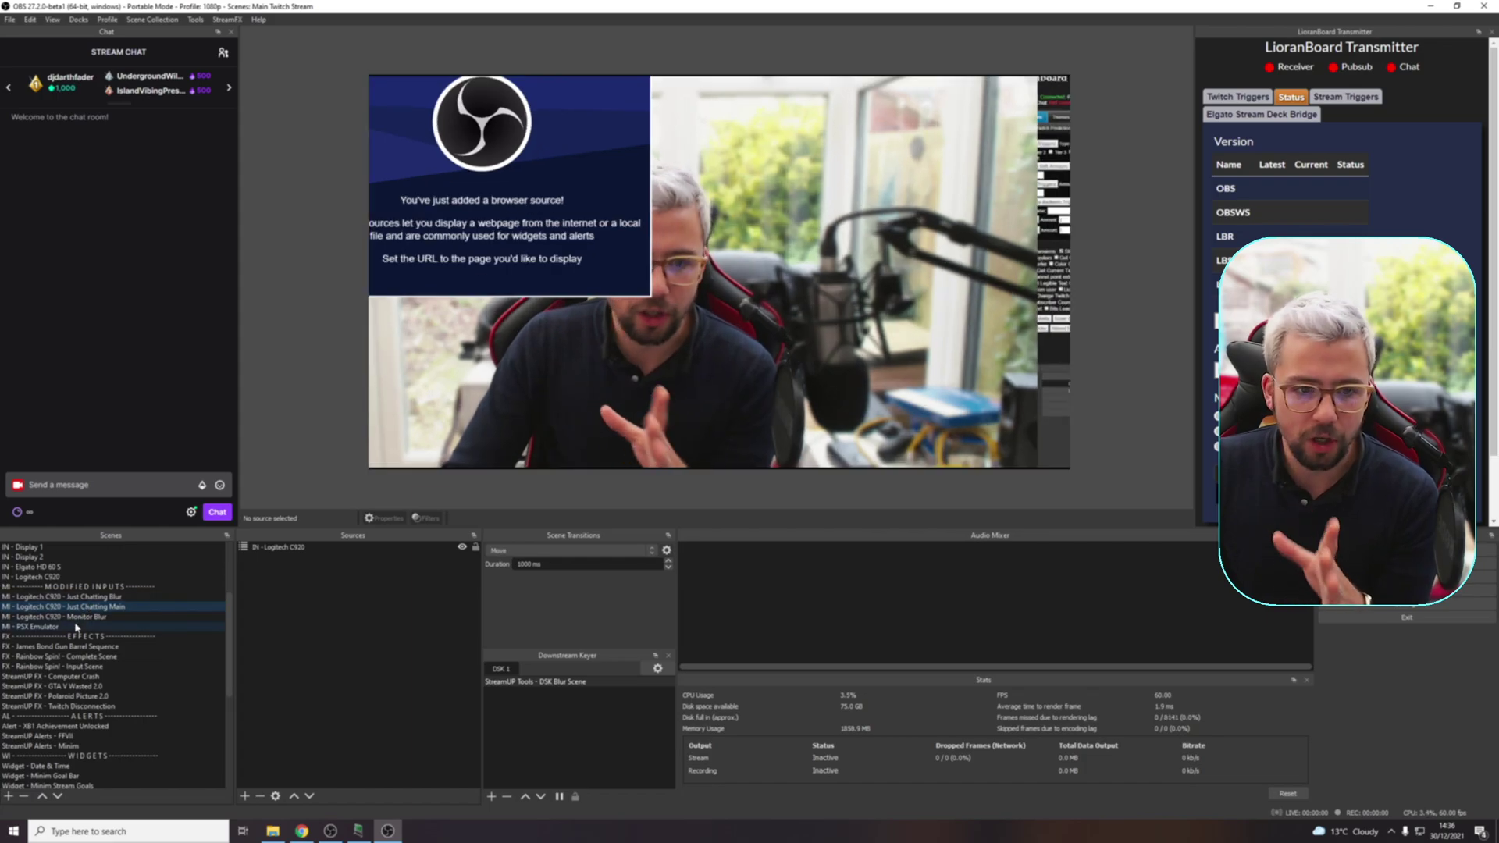
left_click(75, 618)
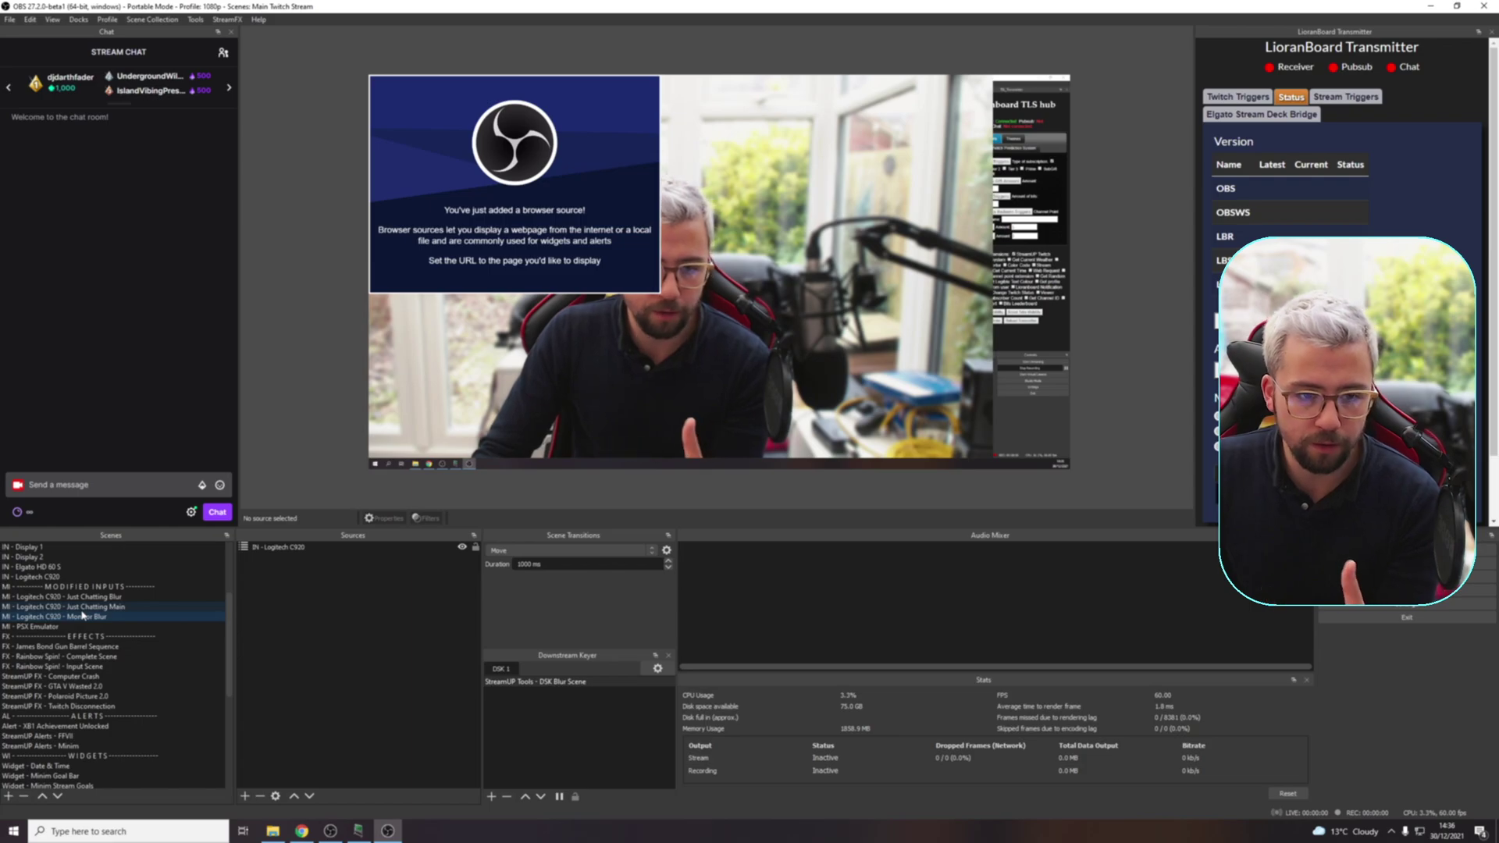
scroll(79, 633, "up", 4)
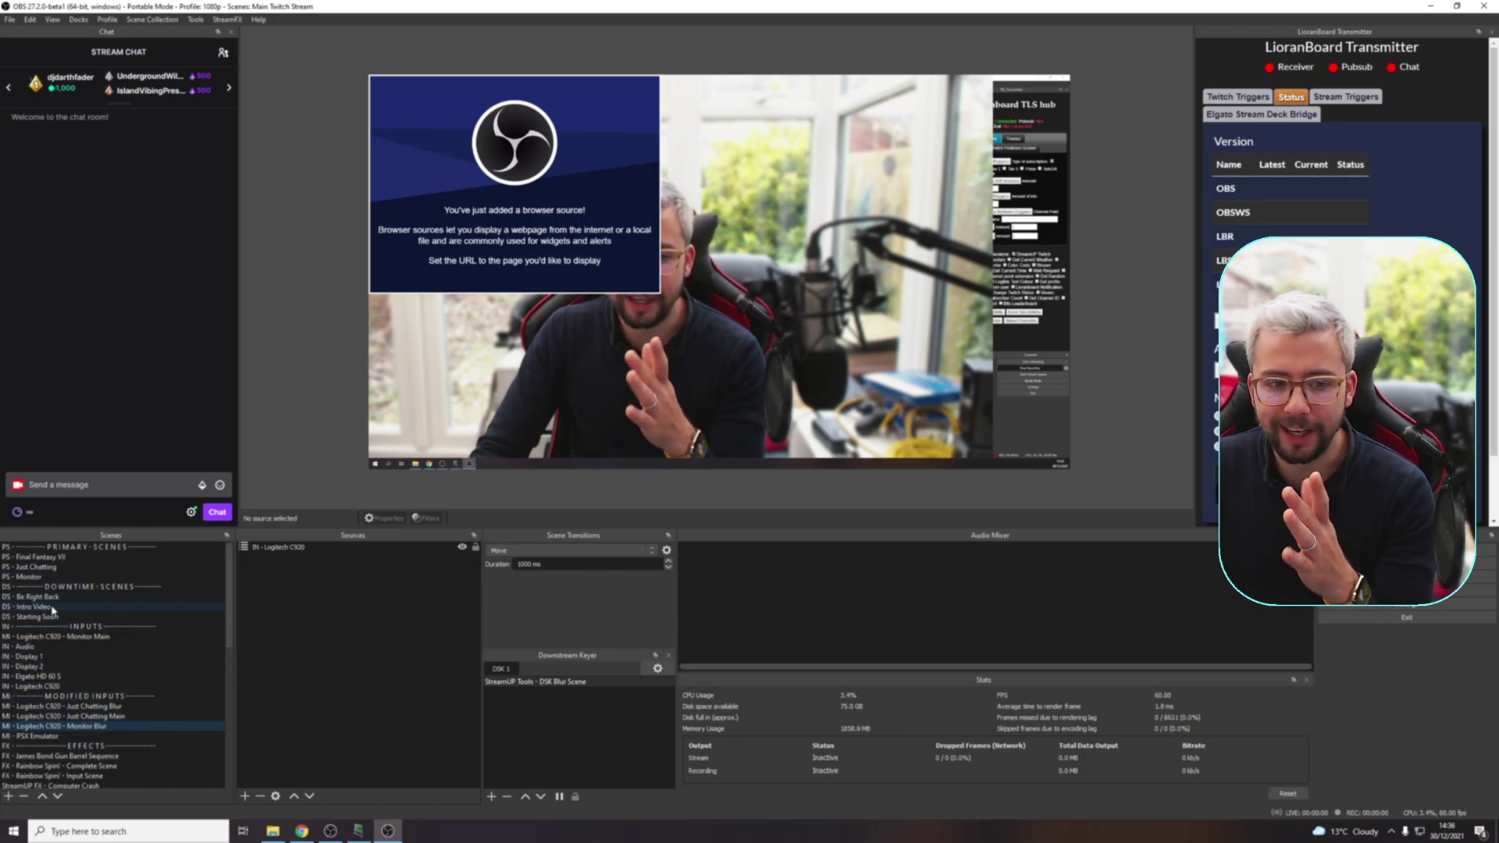
left_click(61, 569)
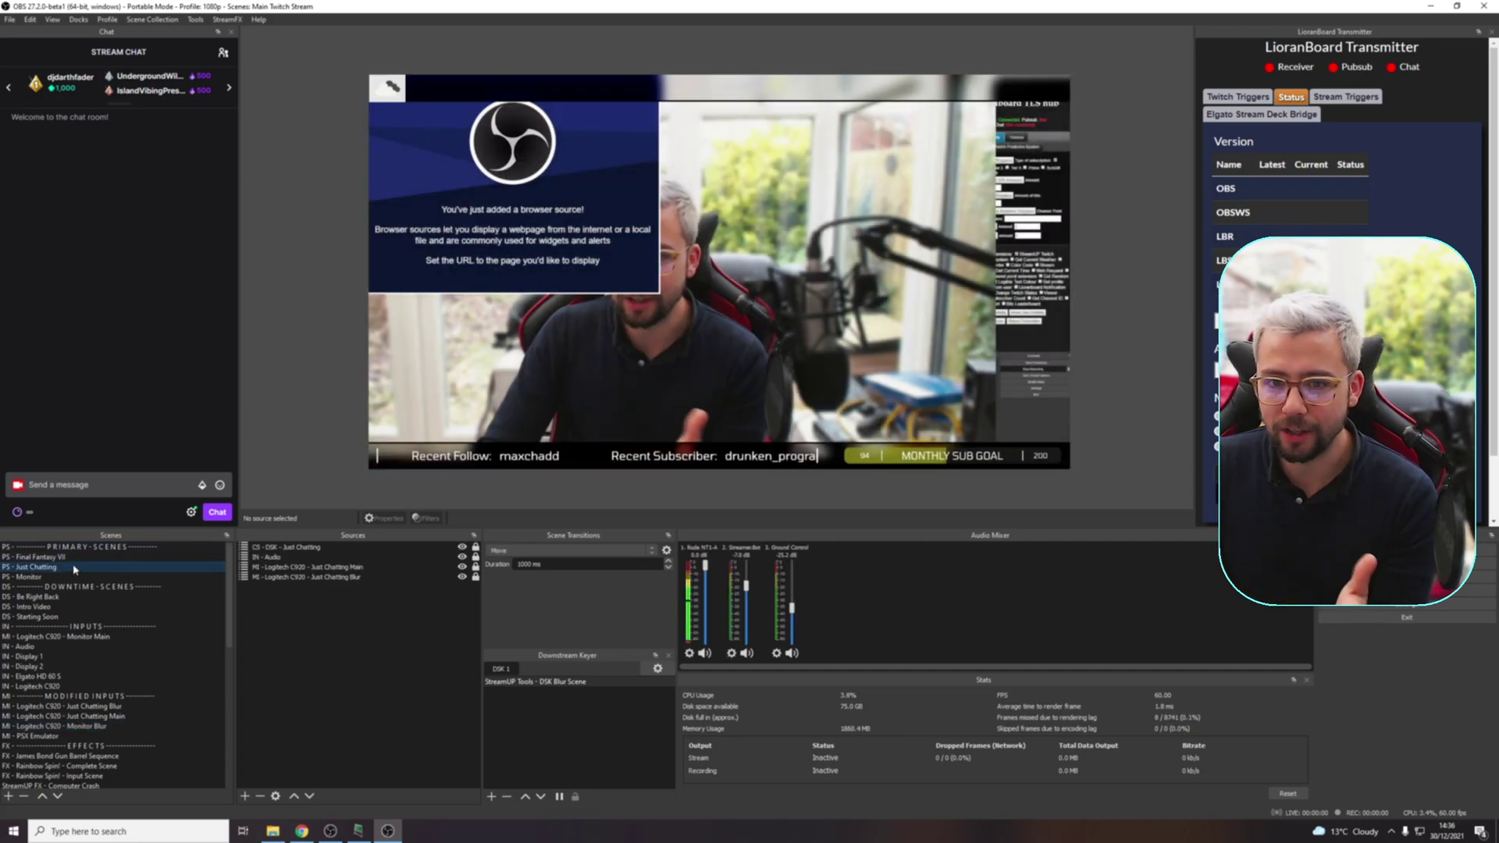
Open the PS - Just Chatting filters and enlarge the preview above the properties.
right_click(75, 569)
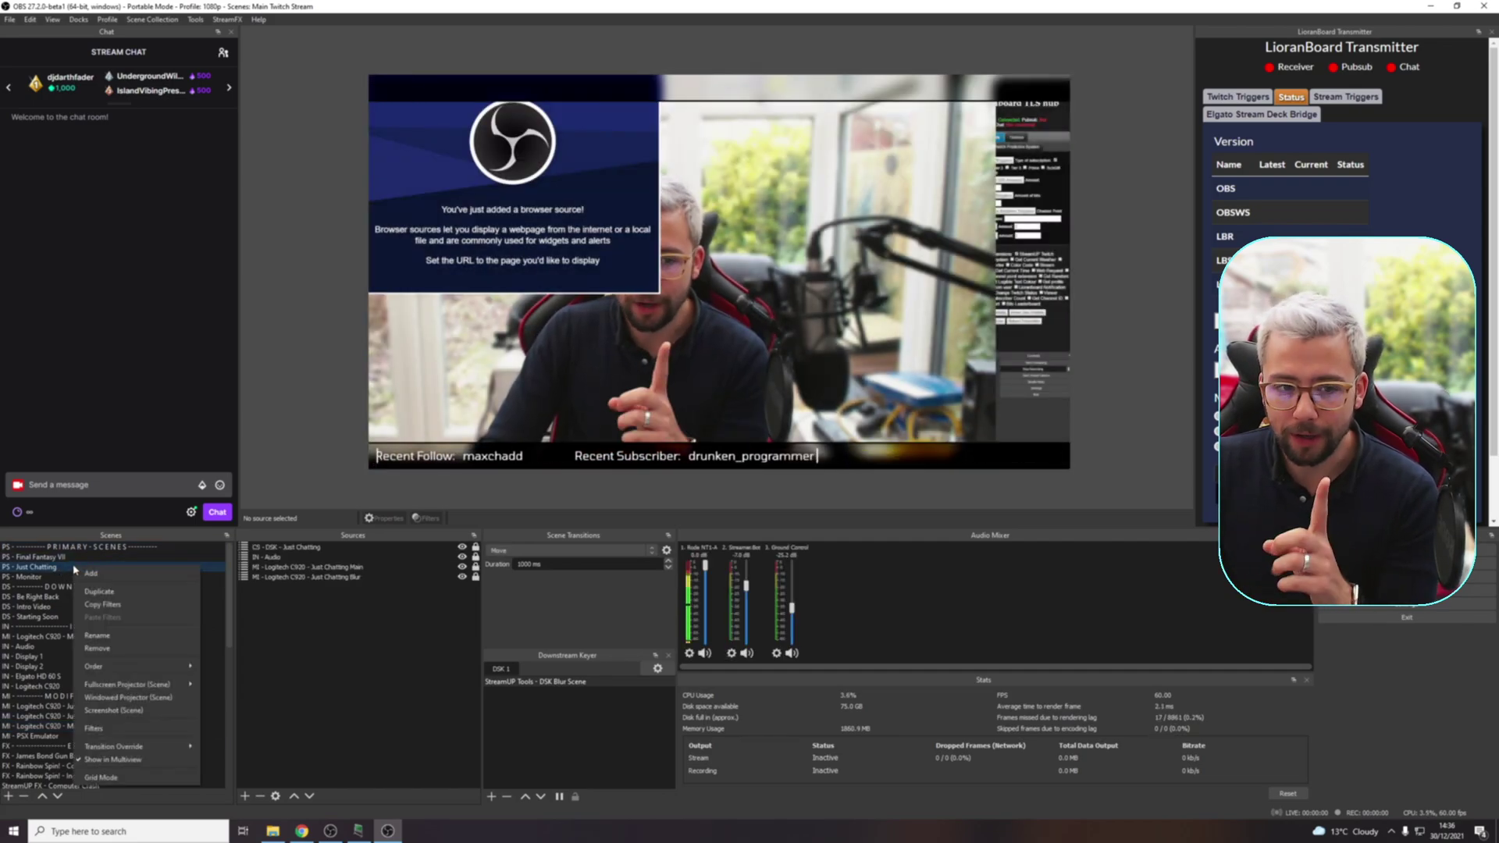
left_click(118, 733)
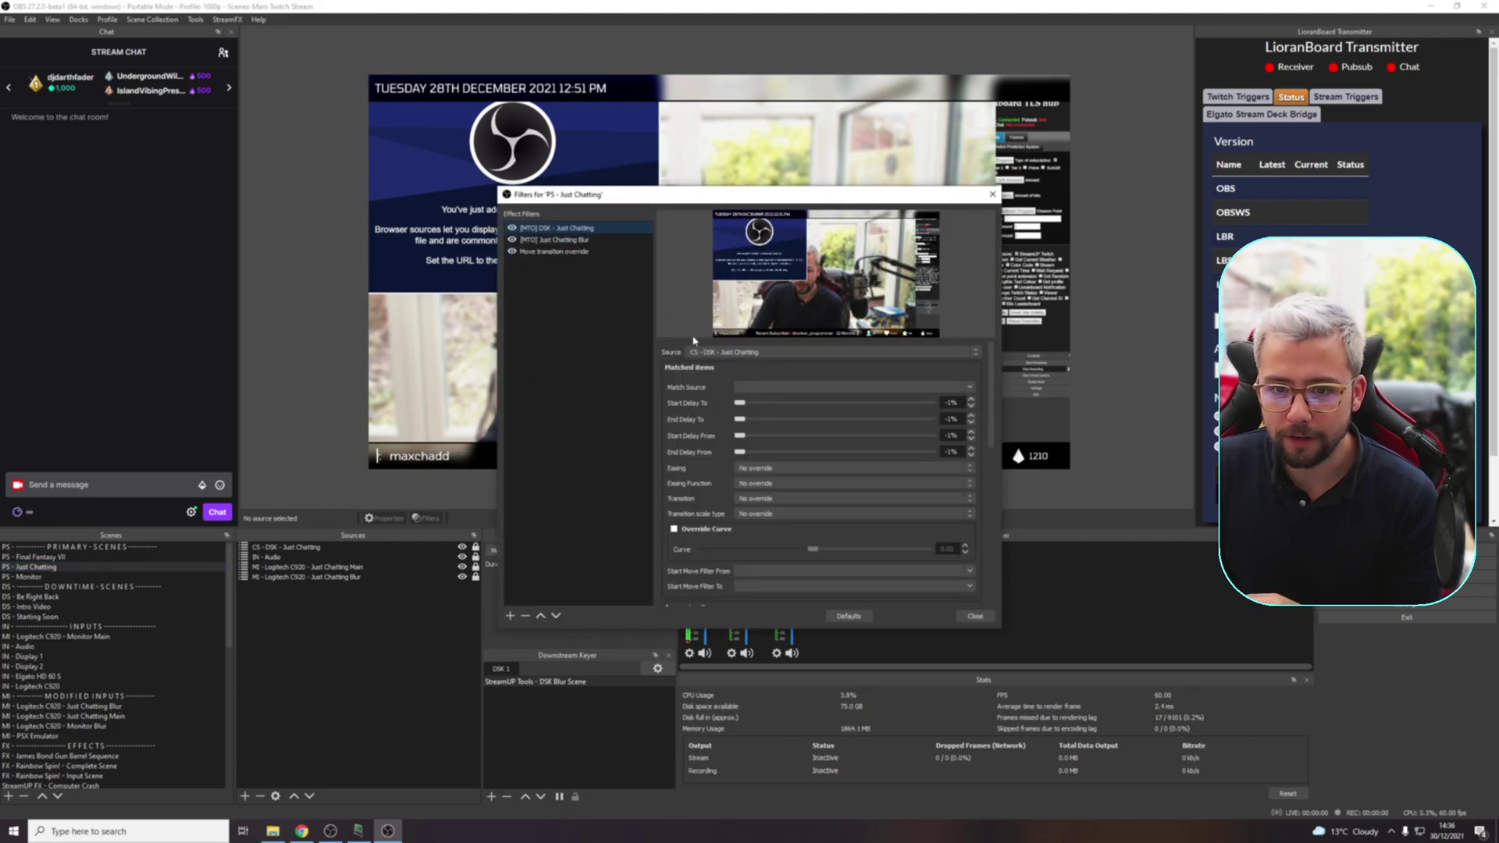
left_click_drag(685, 338, 670, 520)
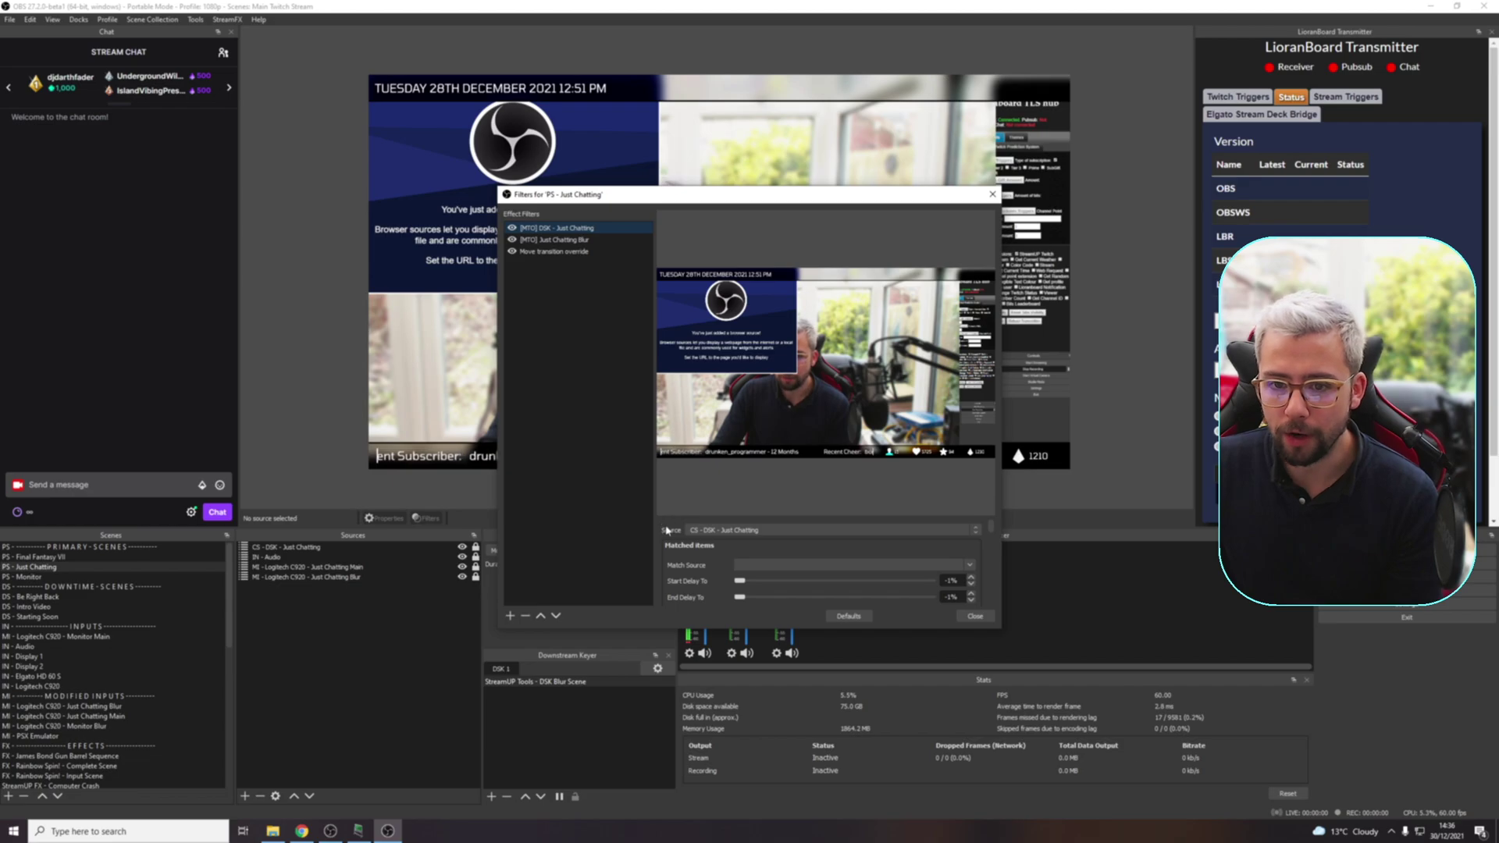
scroll(730, 555, "down", 3)
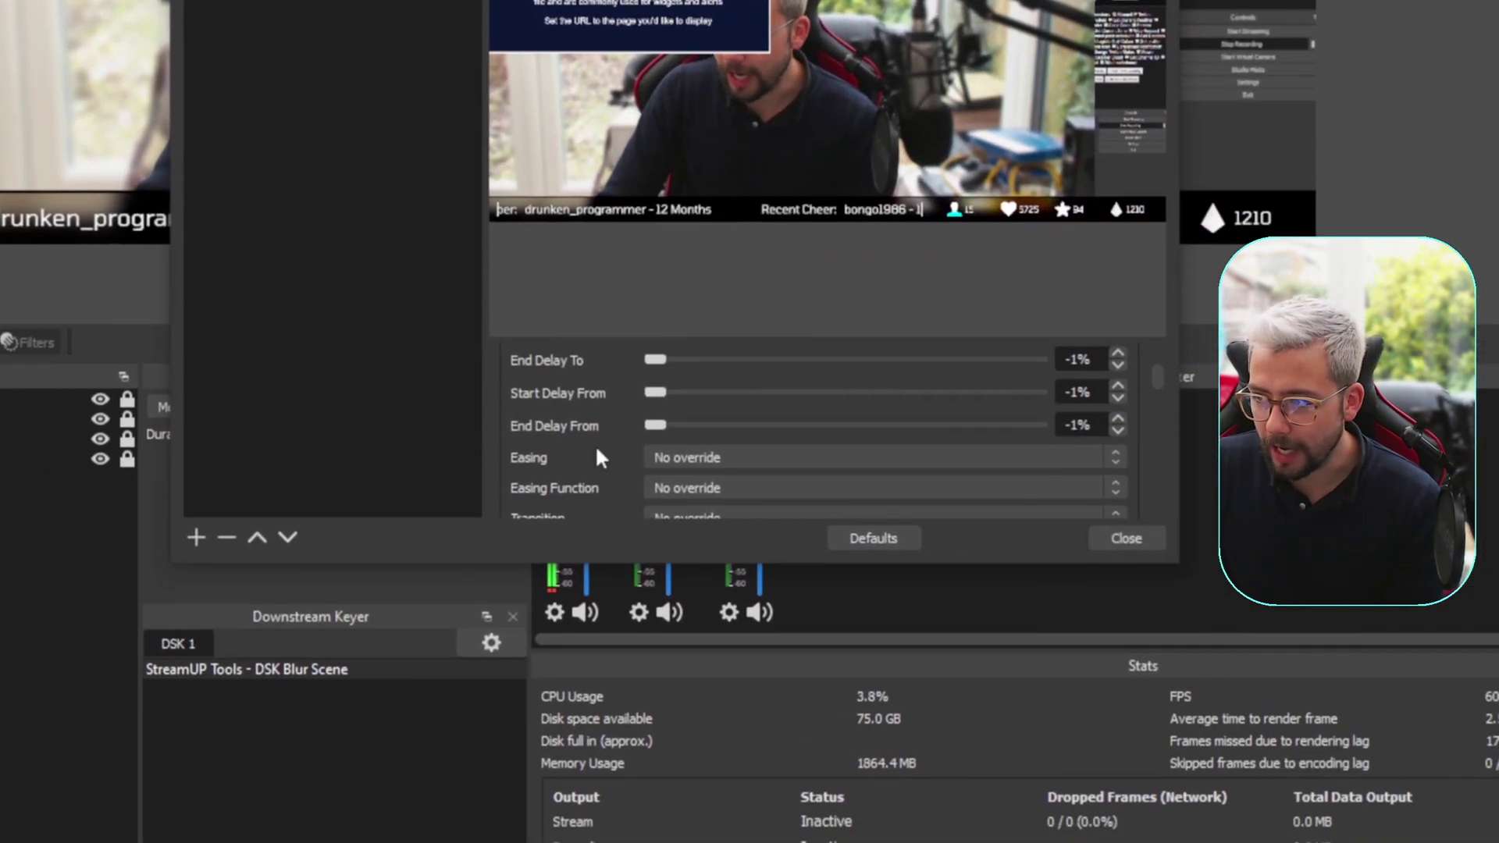
scroll(902, 511, "down", 5)
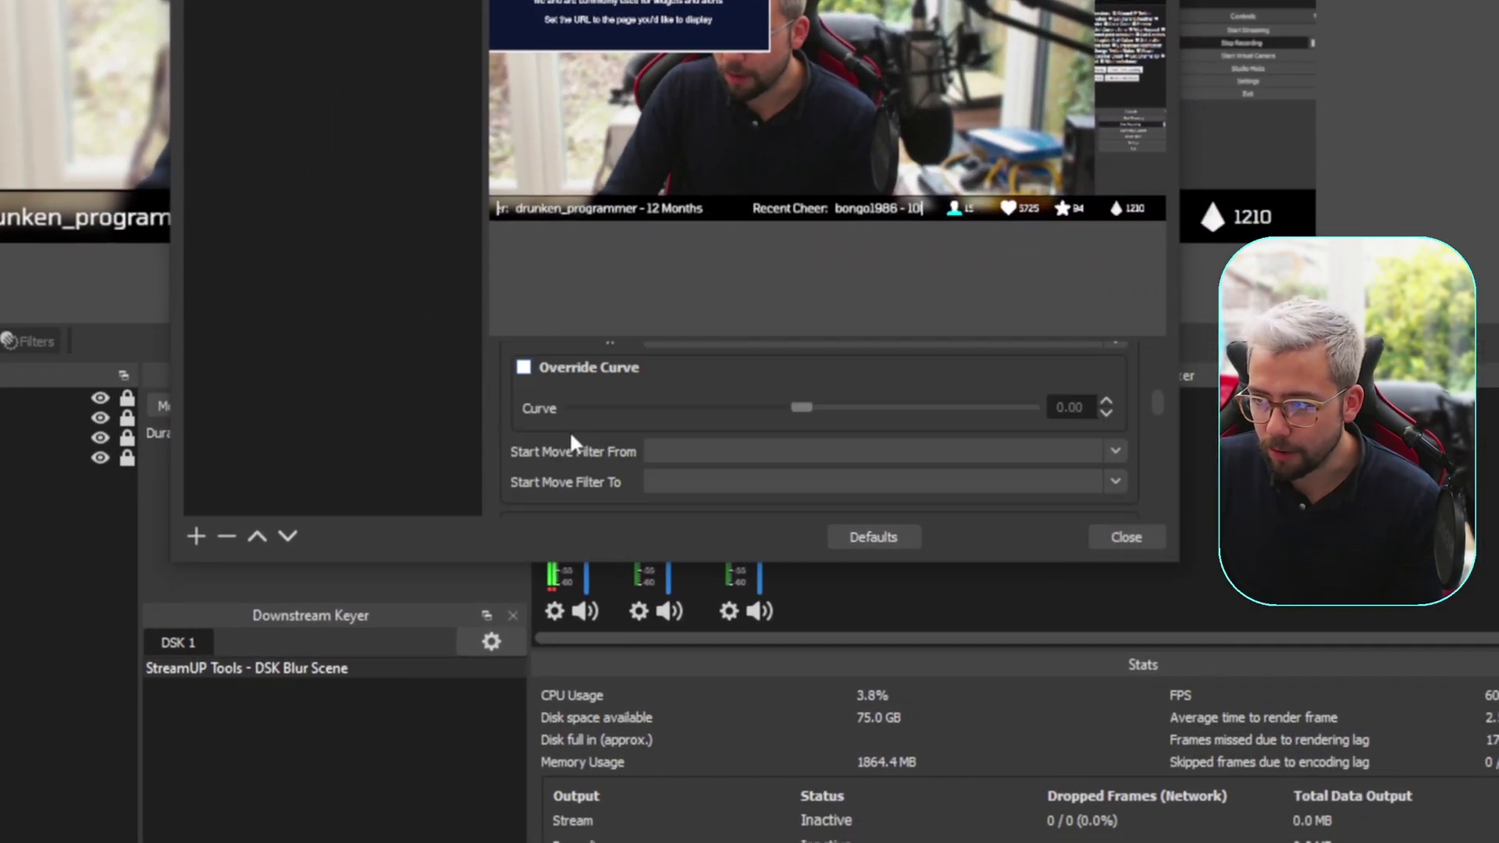
scroll(569, 430, "down", 6)
scroll(570, 430, "up", 5)
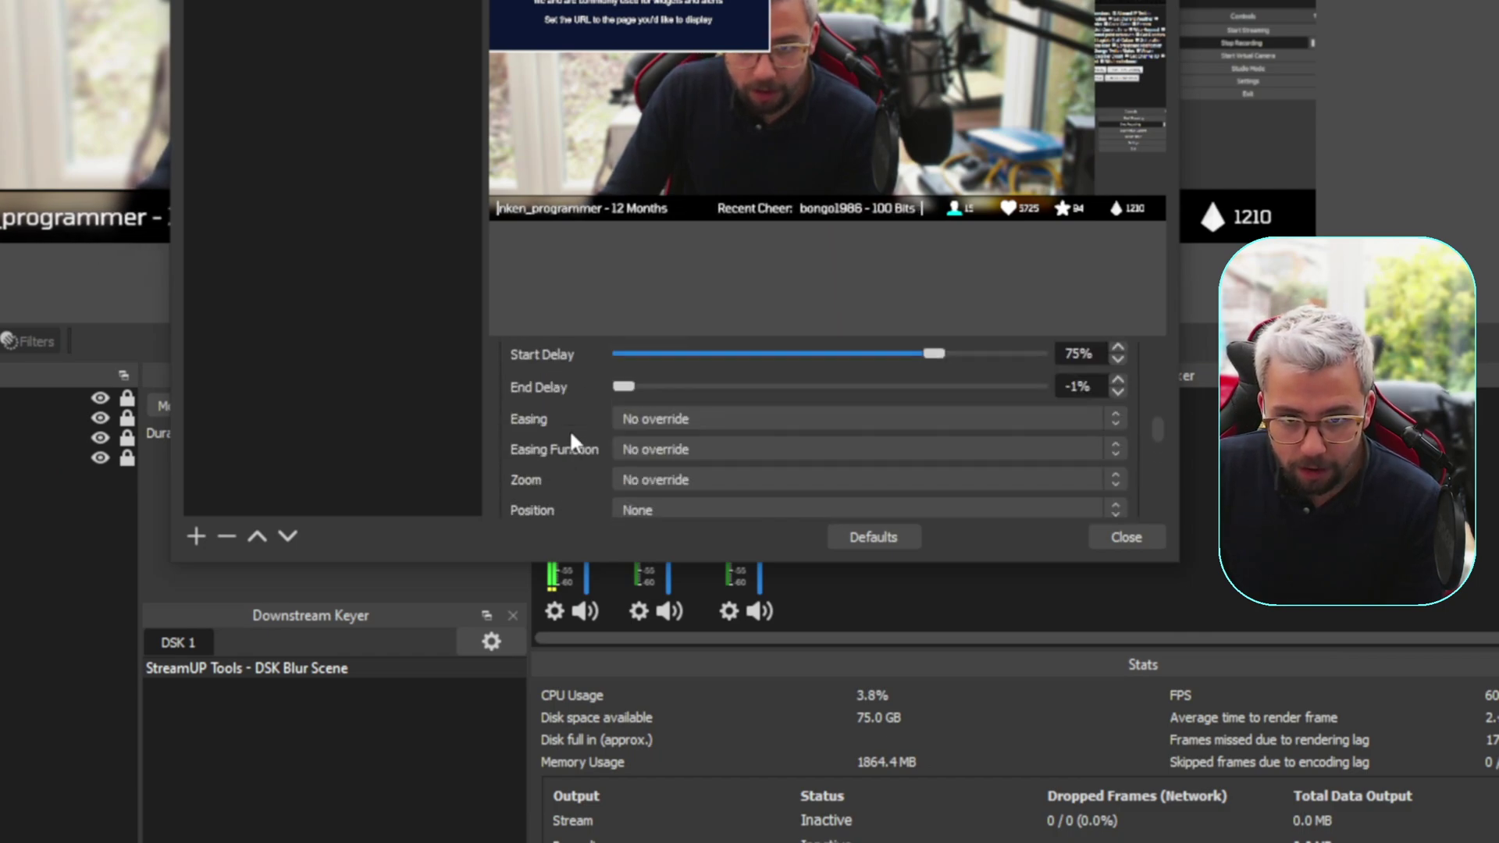
scroll(570, 429, "down", 2)
Add a Move Source filter with its default name, then shrink the filter preview.
right_click(288, 229)
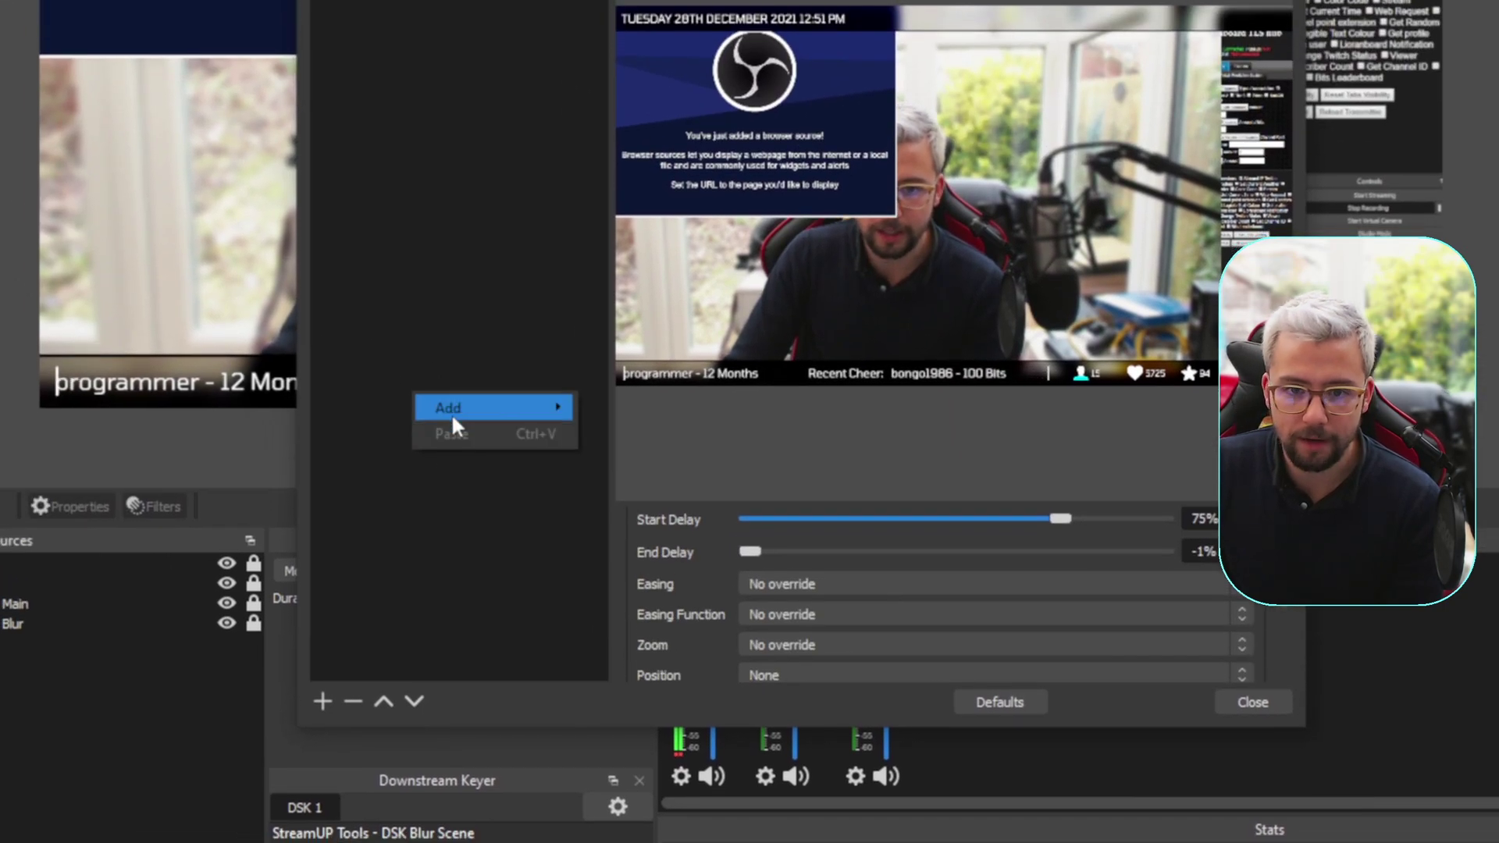
mouse_move(431, 241)
left_click(633, 702)
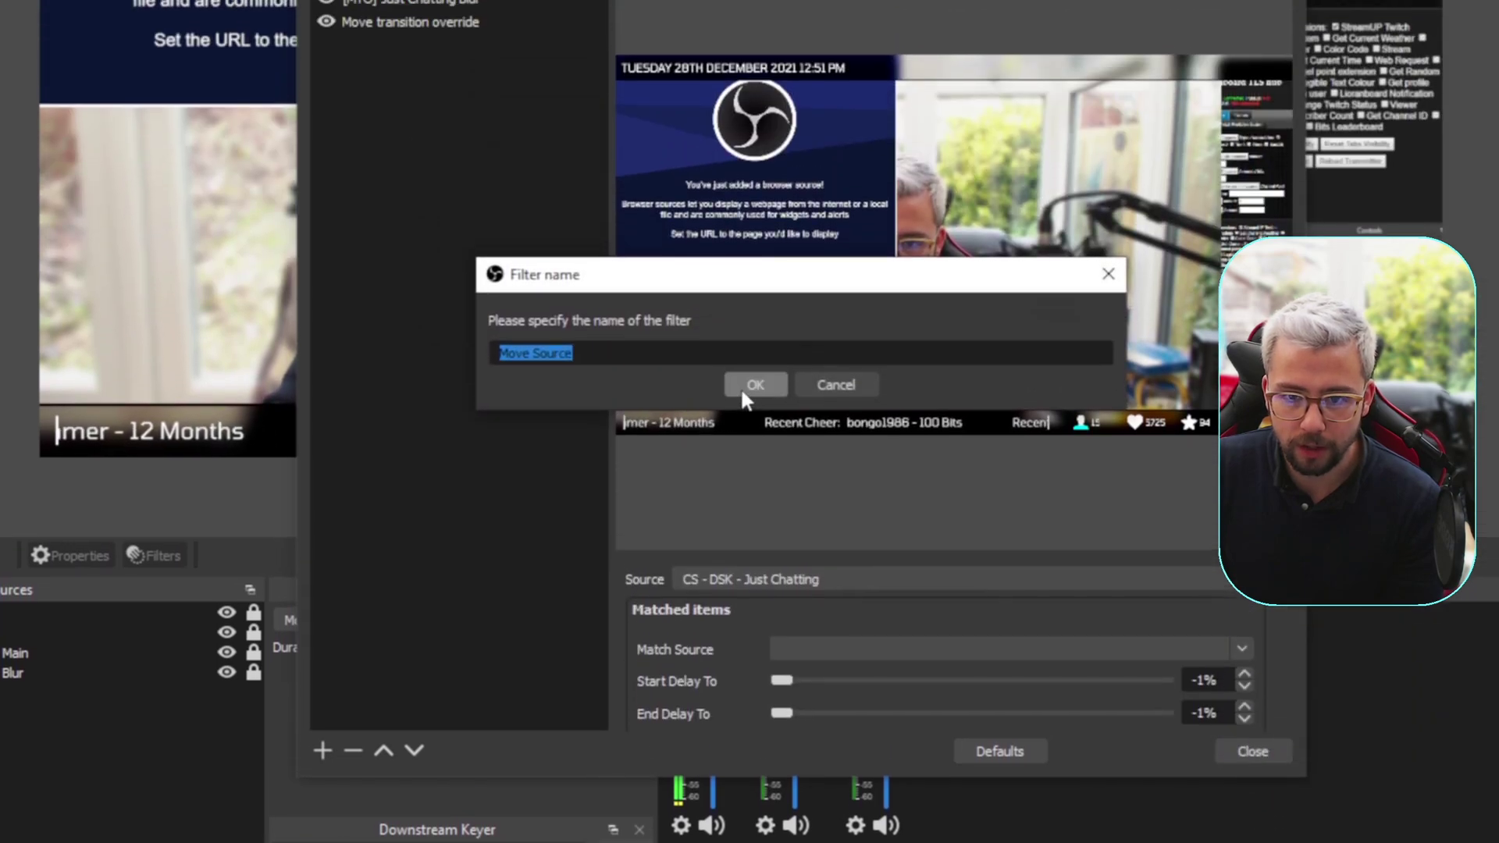
left_click(740, 386)
scroll(698, 452, "down", 2)
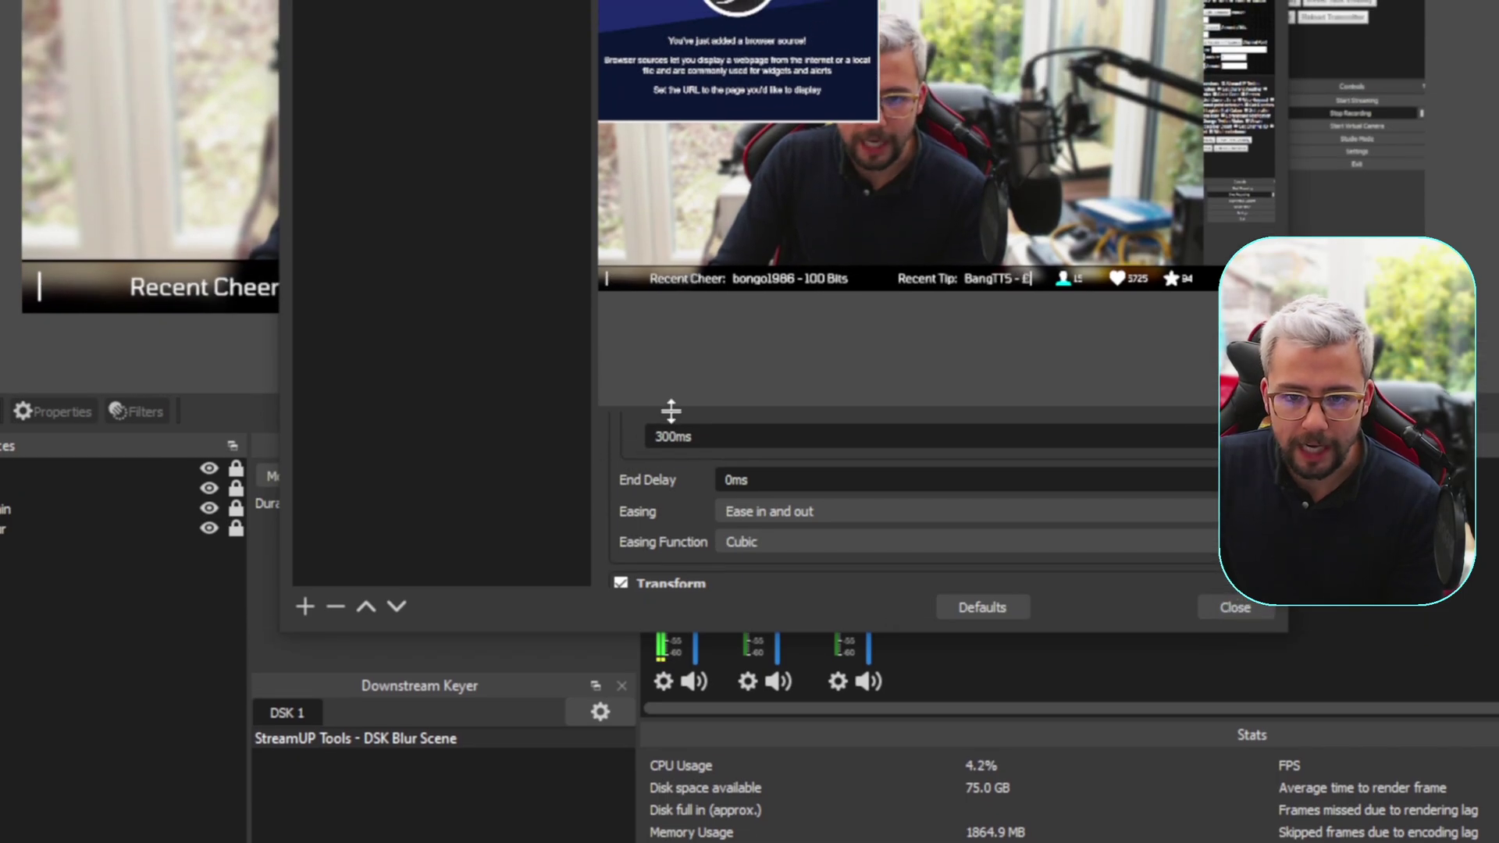
scroll(635, 403, "down", 2)
scroll(635, 448, "down", 1)
left_click_drag(692, 366, 678, 0)
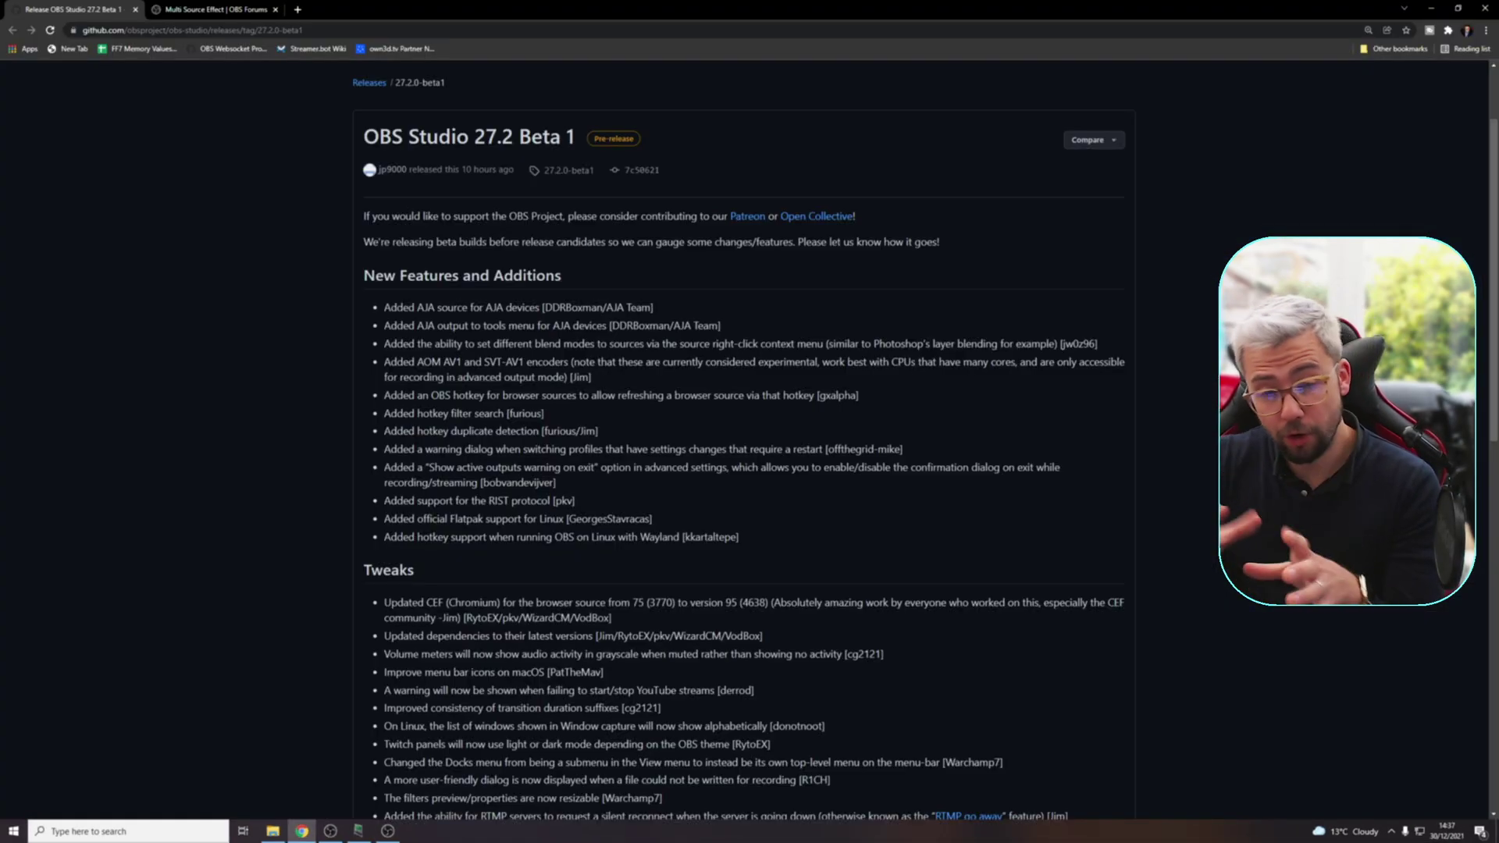
Scroll to the Tweaks and Bug Fixes notes, highlighting the Twitch panels light/dark note and the YouTube GoLive fix.
scroll(689, 450, "down", 2)
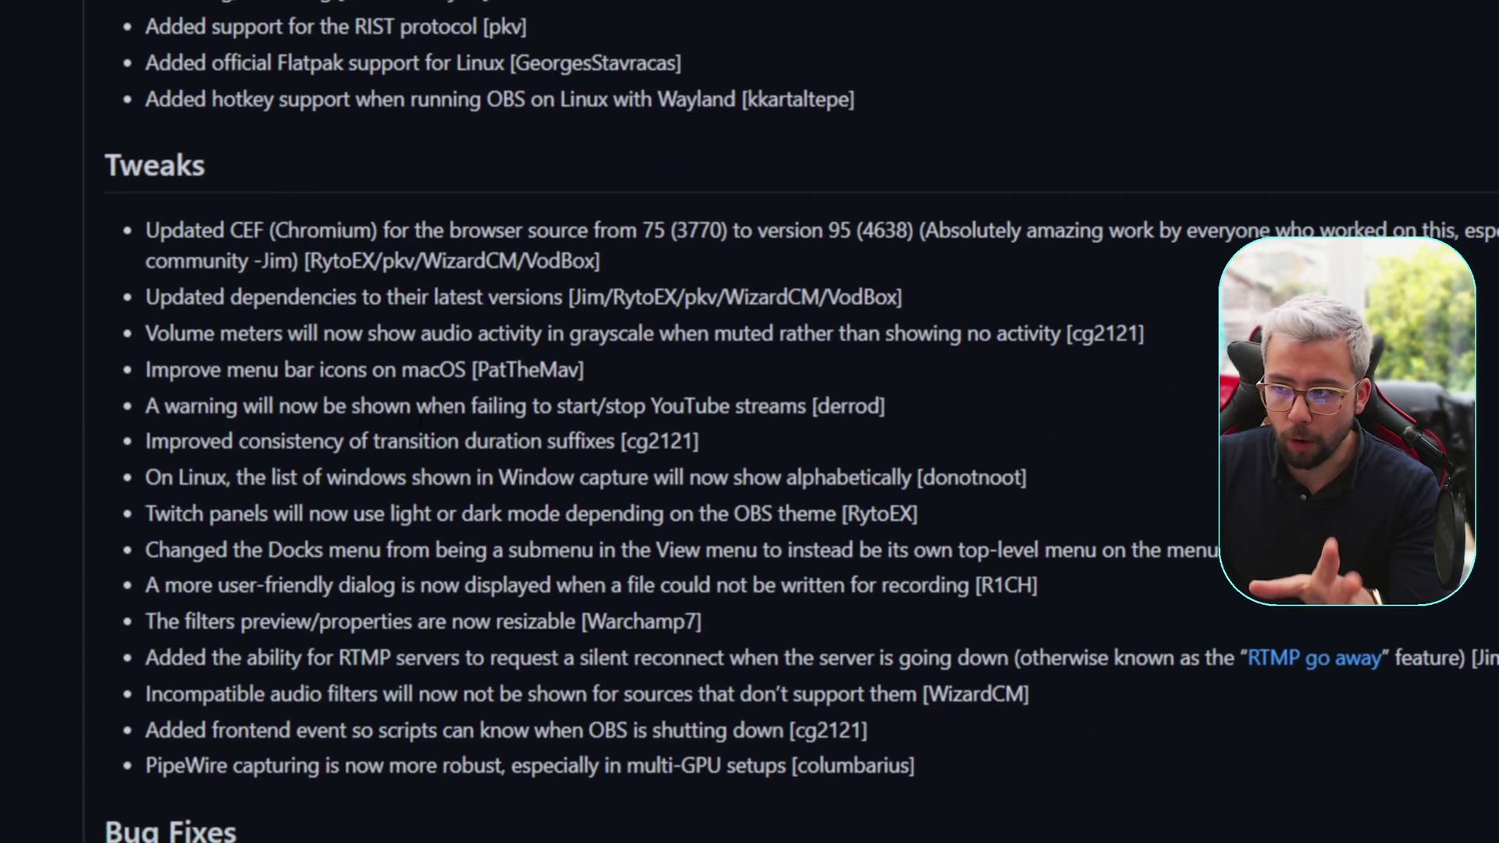
scroll(420, 421, "down", 5)
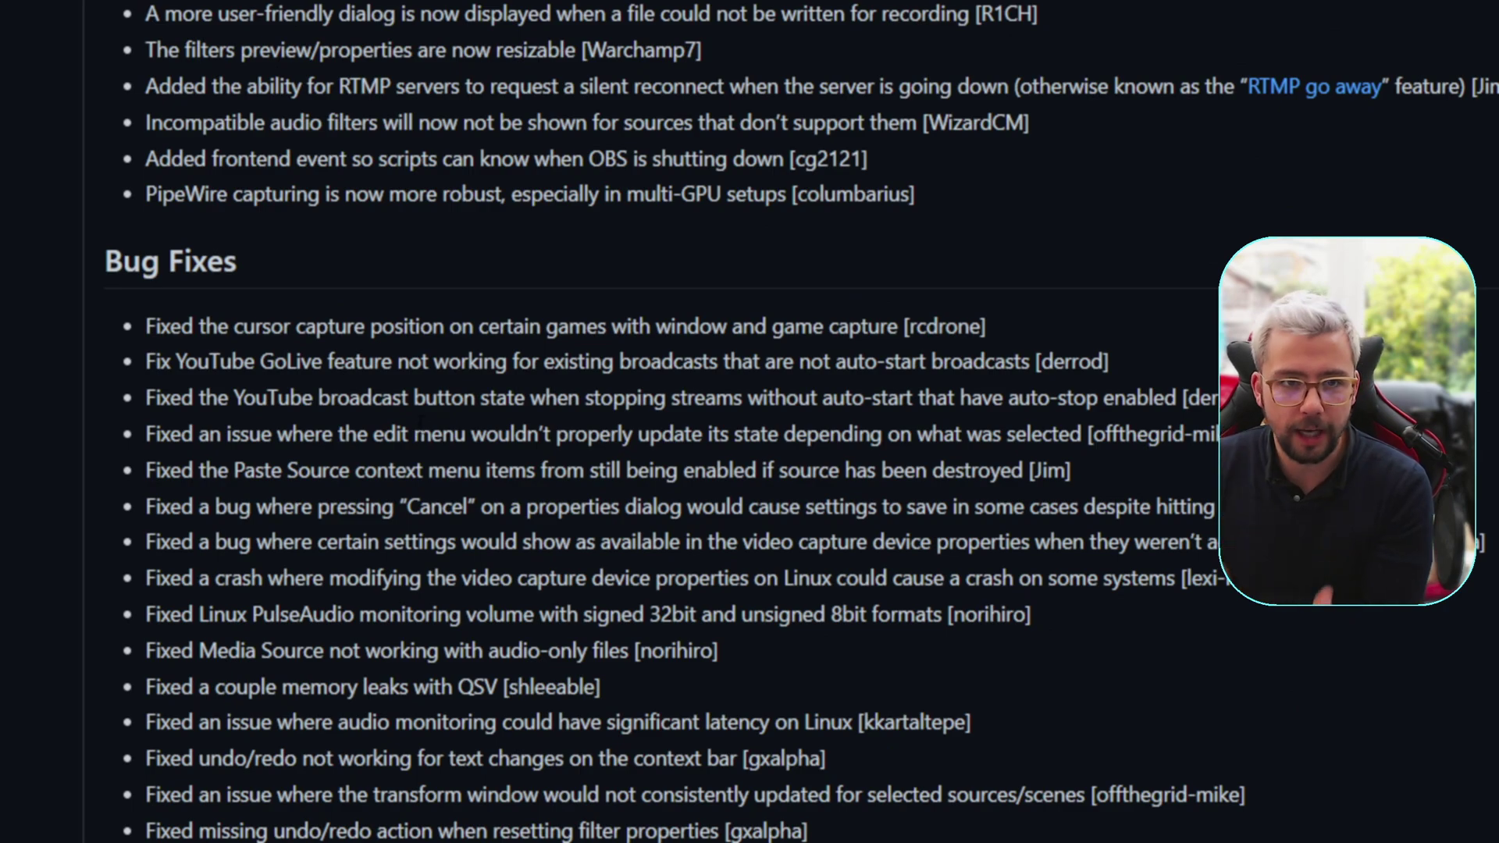
scroll(420, 426, "down", 2)
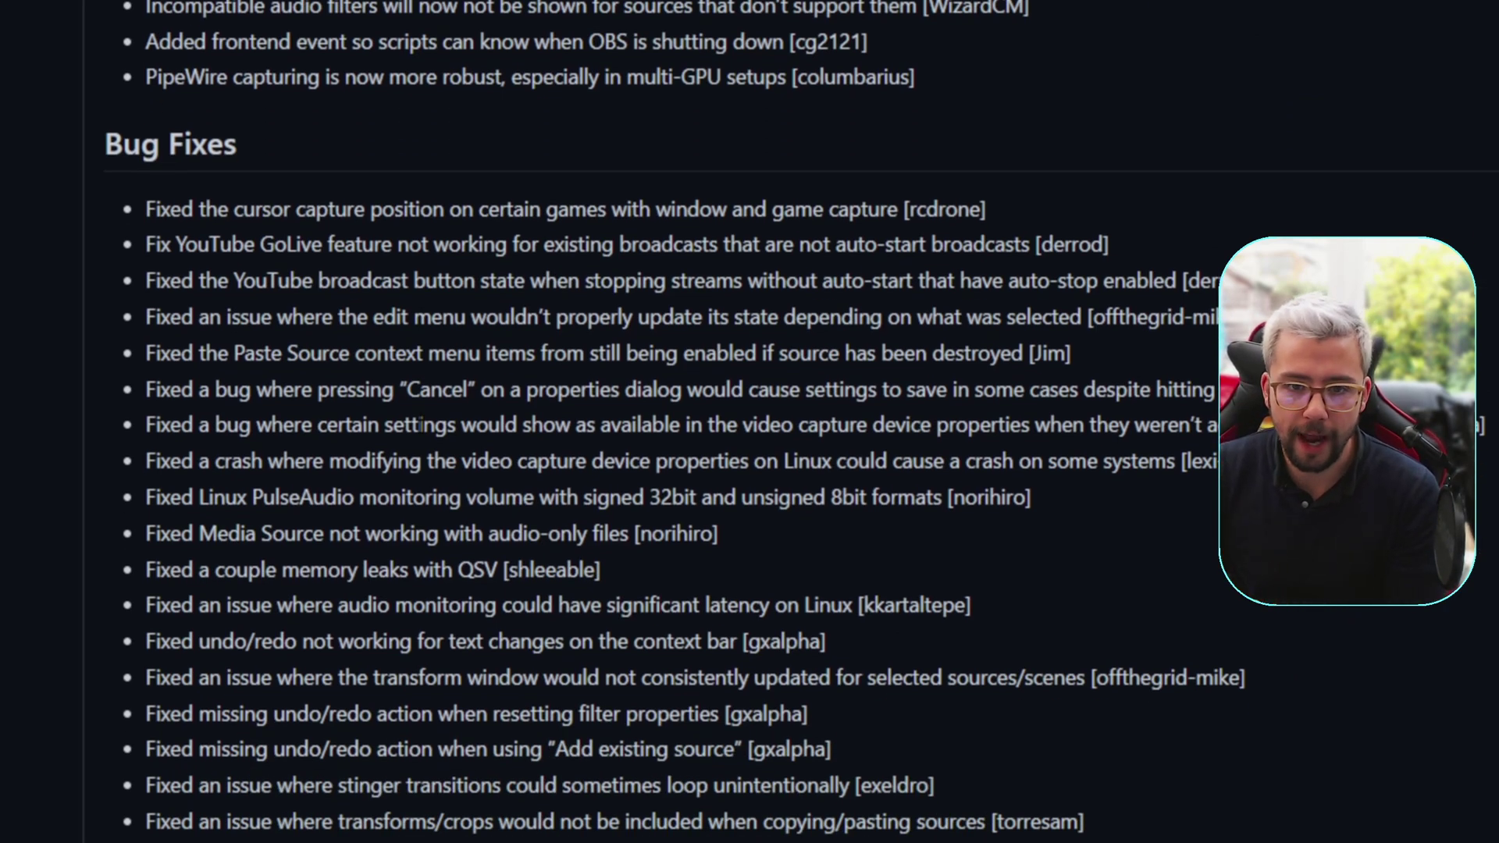
scroll(421, 425, "up", 6)
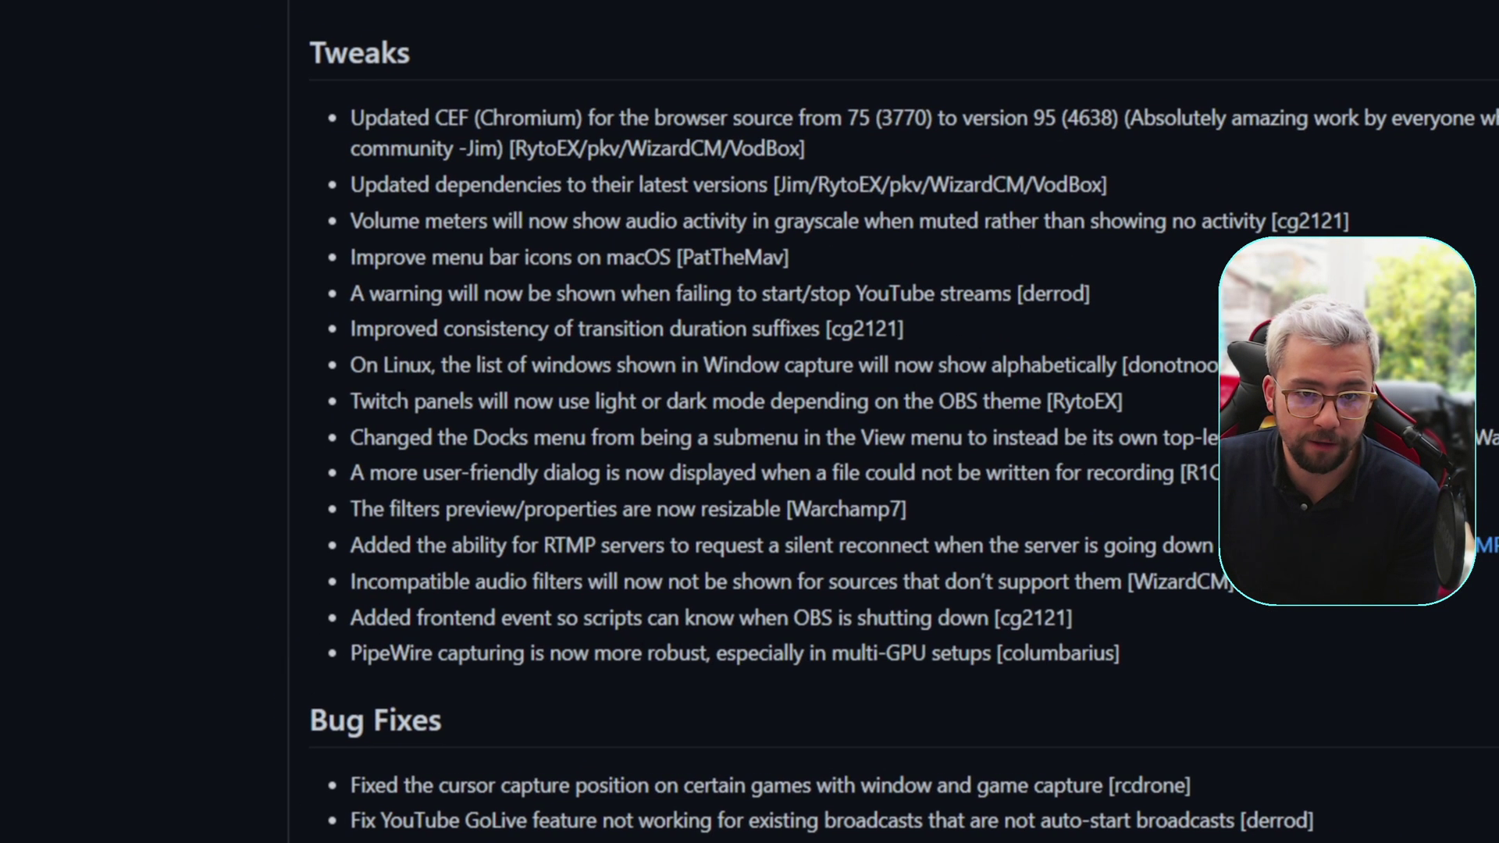
left_click_drag(339, 372, 648, 372)
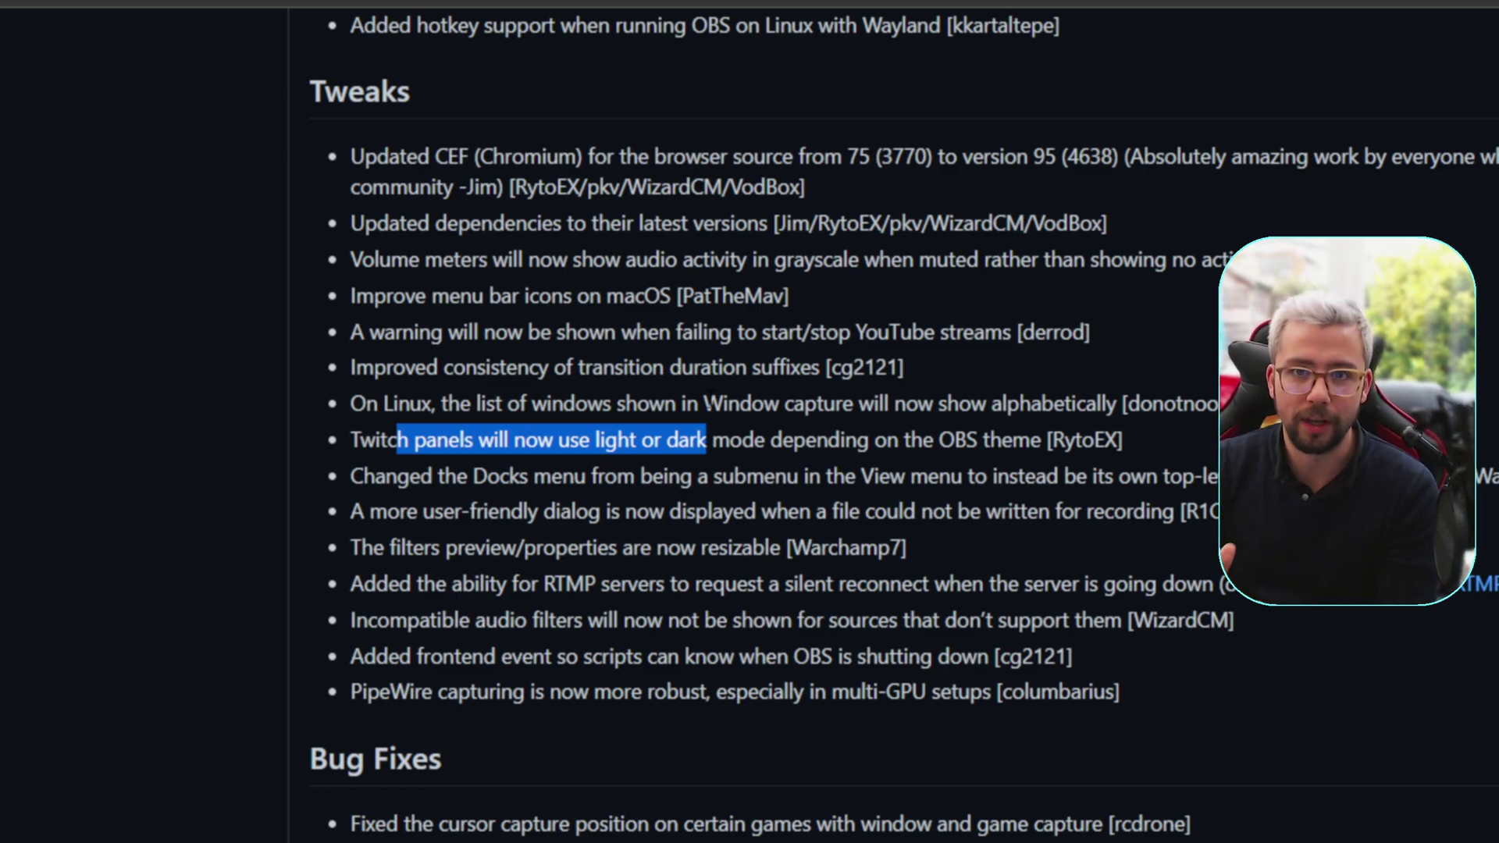
scroll(710, 400, "down", 7)
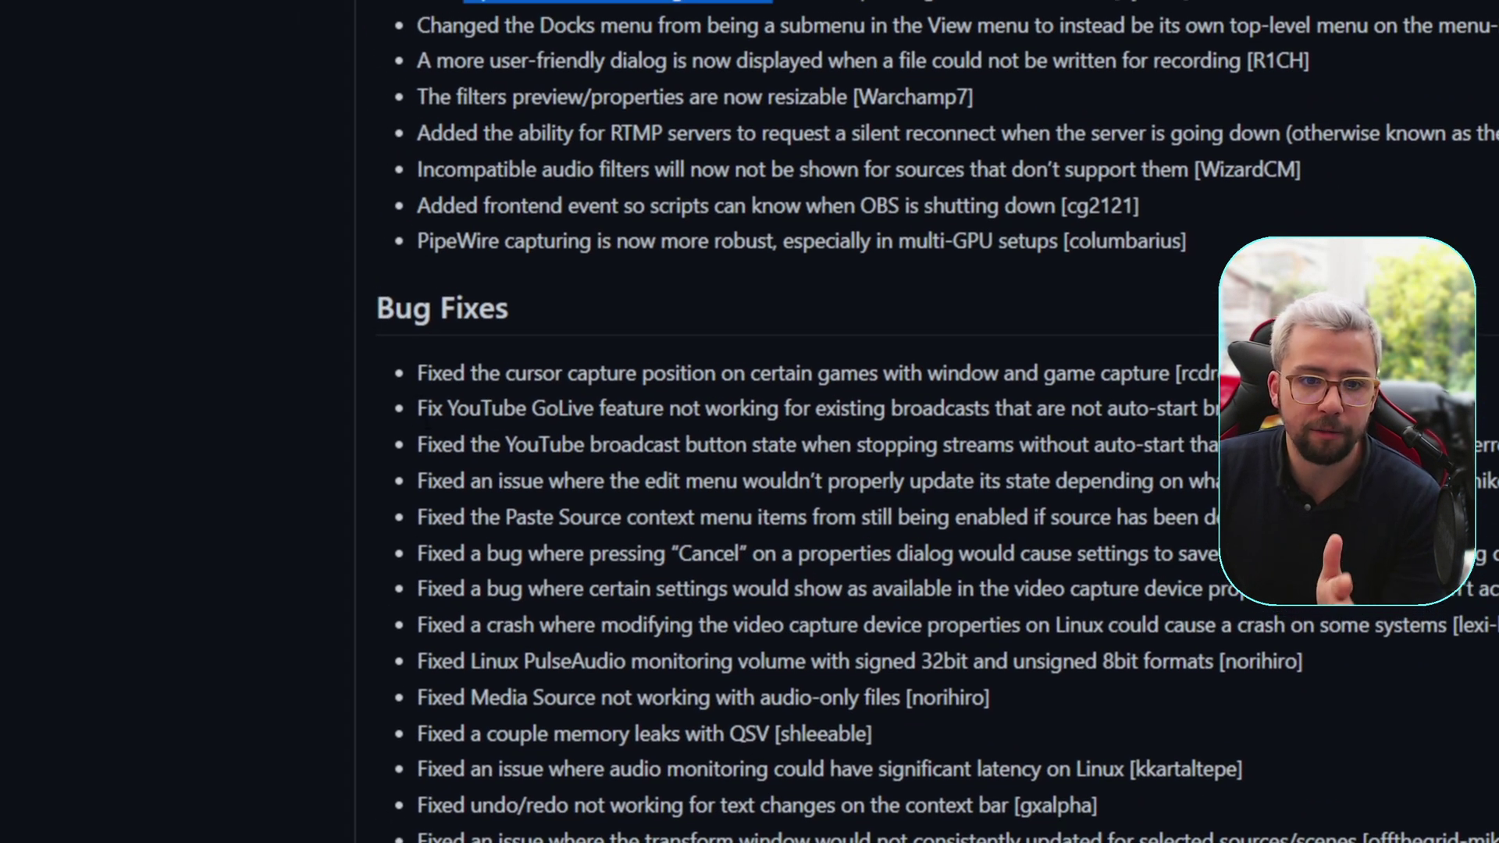
left_click_drag(361, 333, 588, 370)
Extend the highlight over the YouTube broadcast button fix, then scroll further down the Bug Fixes list.
left_click_drag(654, 445, 1321, 444)
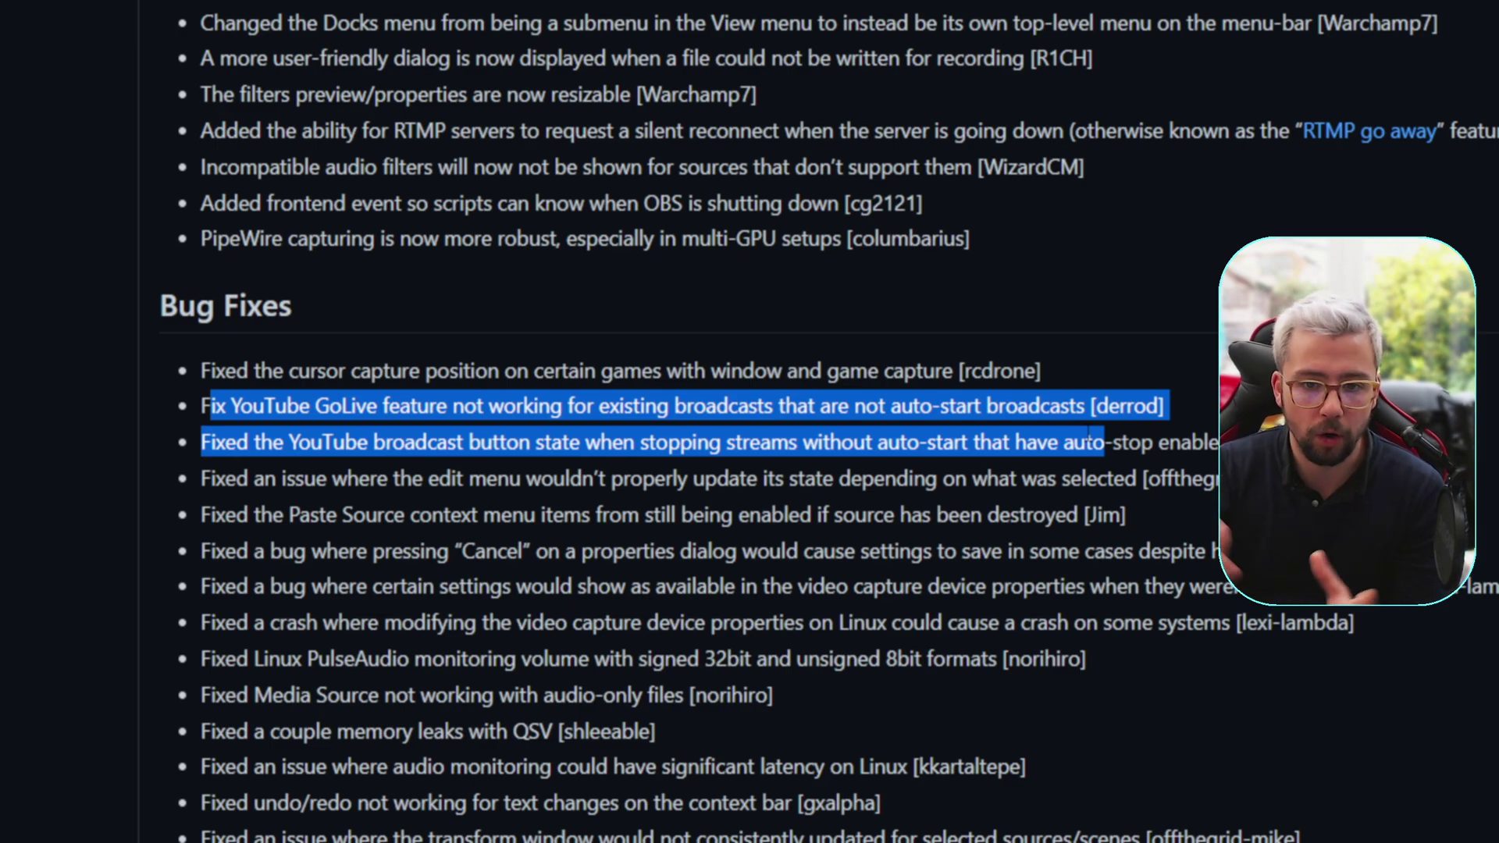
scroll(1072, 437, "down", 3)
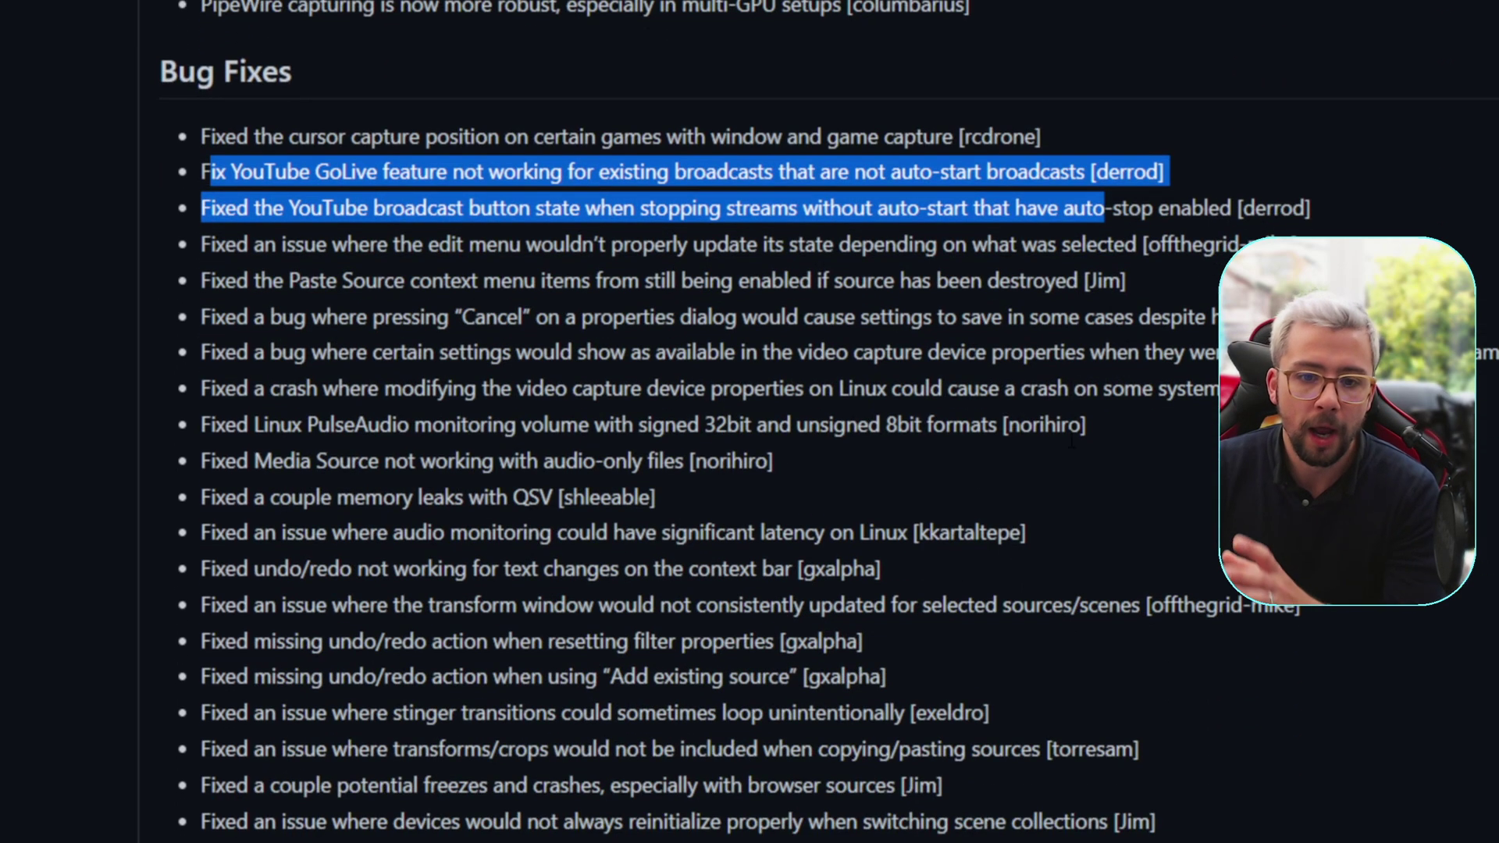